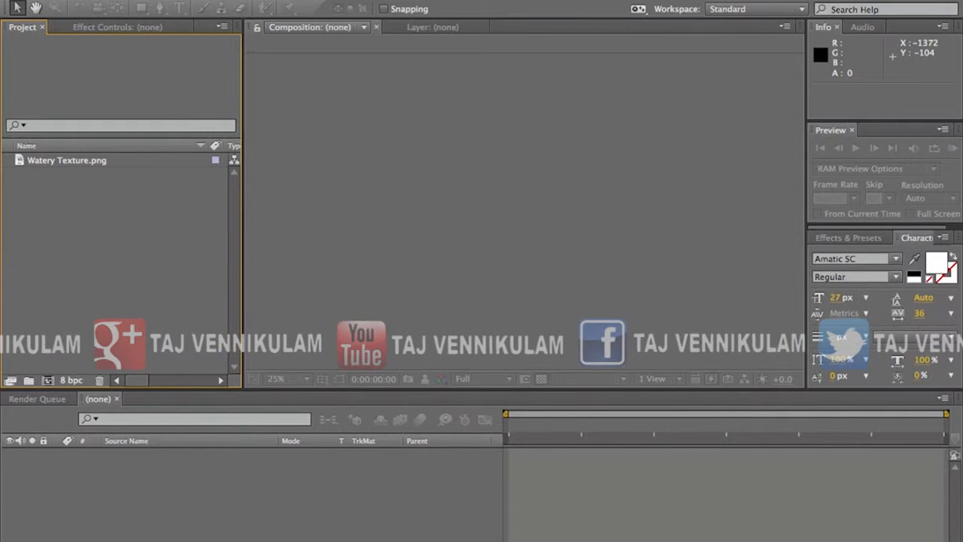
Step: Create a new 1920 x 1080 composition named Main Comp at 23.976 fps, lasting 30 seconds
left_click(215, 0)
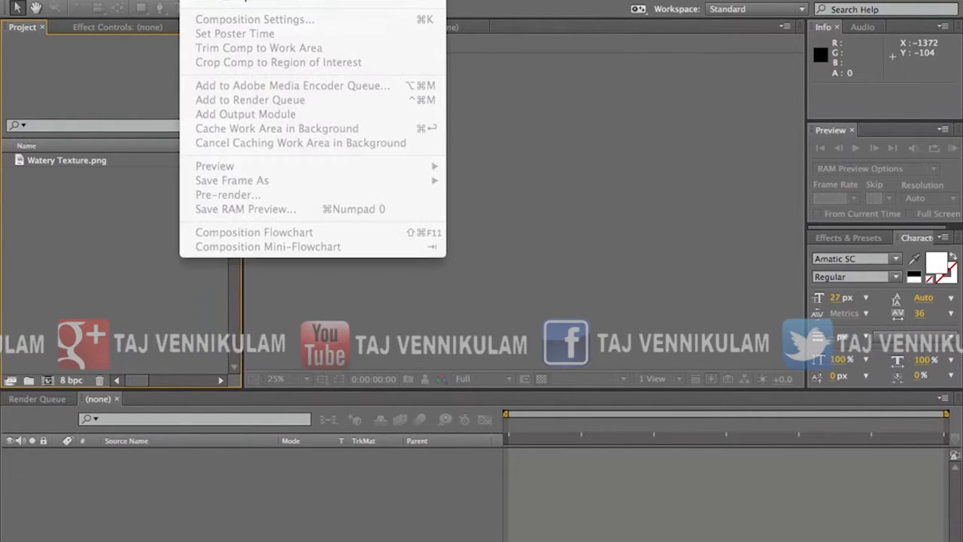
left_click(207, 1)
left_click_drag(550, 206, 429, 138)
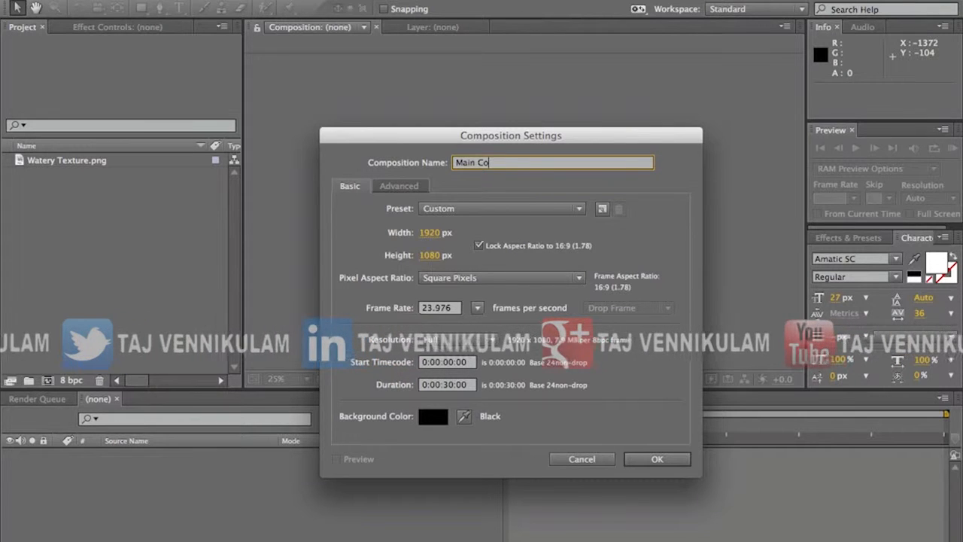
left_click(655, 460)
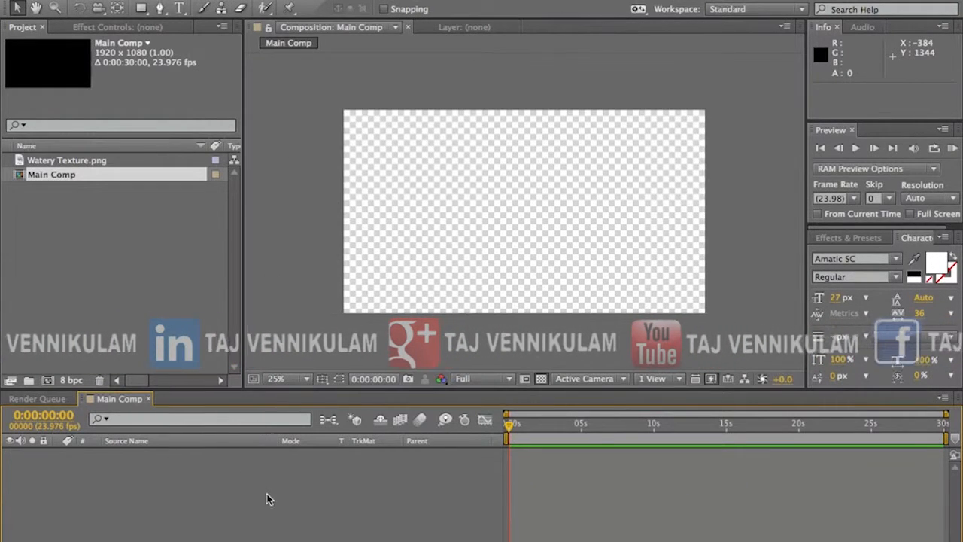
Step: Add a 1920 x 1080 solid layer in a dark gray-purple colour as the background of Main Comp
left_click(277, 0)
mouse_move(300, 1)
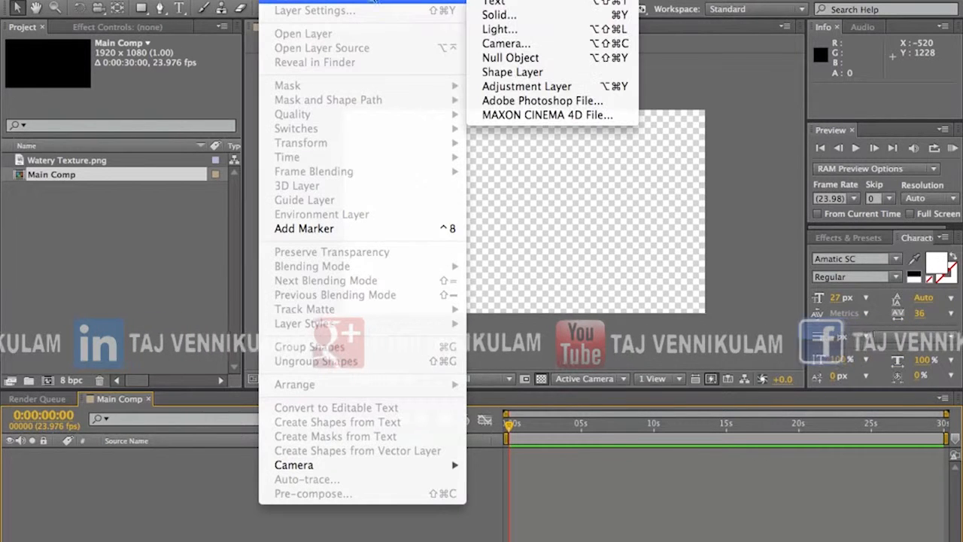
left_click(498, 14)
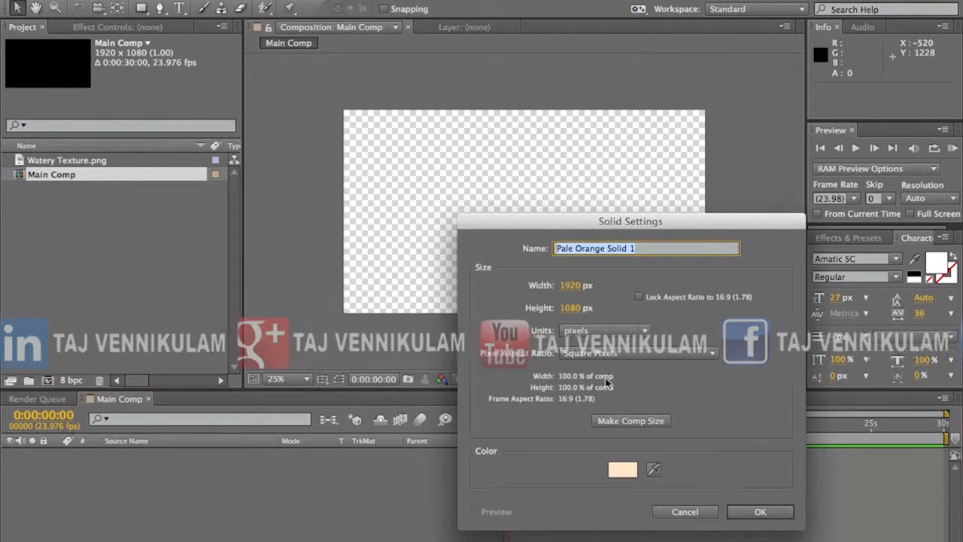
left_click(625, 470)
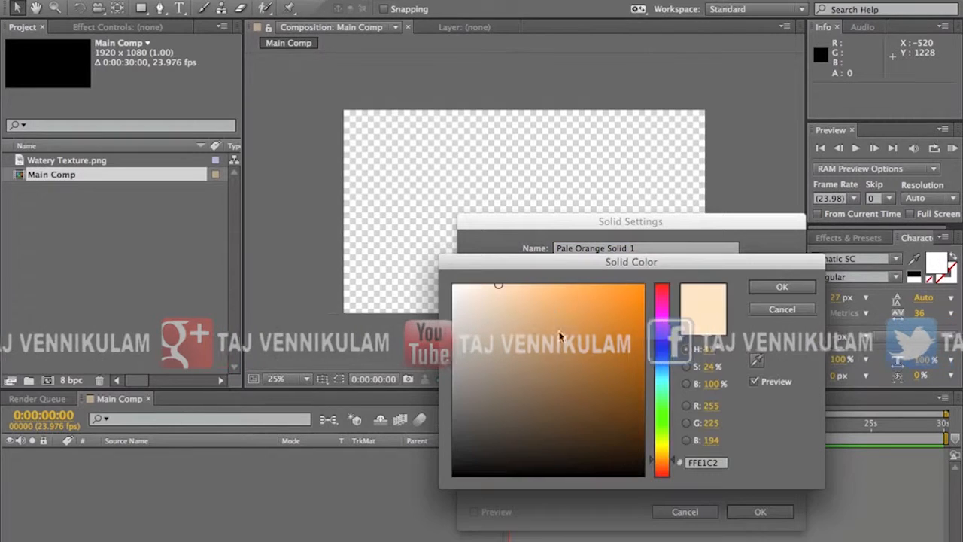
left_click_drag(519, 275, 413, 247)
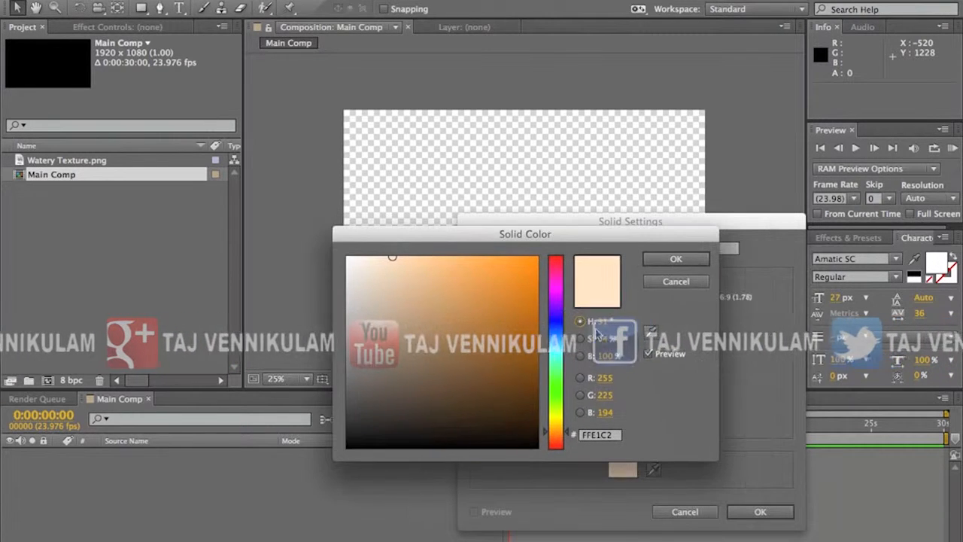
left_click(554, 303)
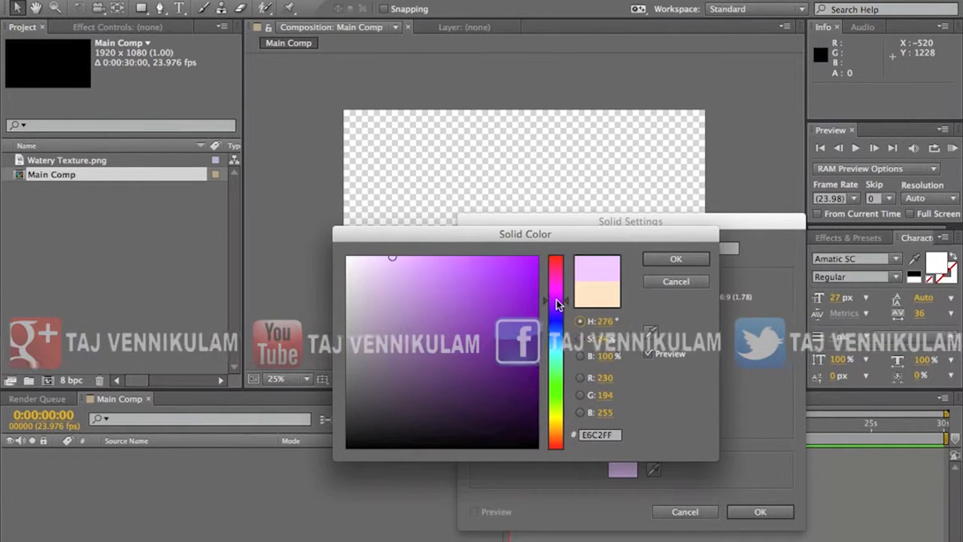
left_click(396, 407)
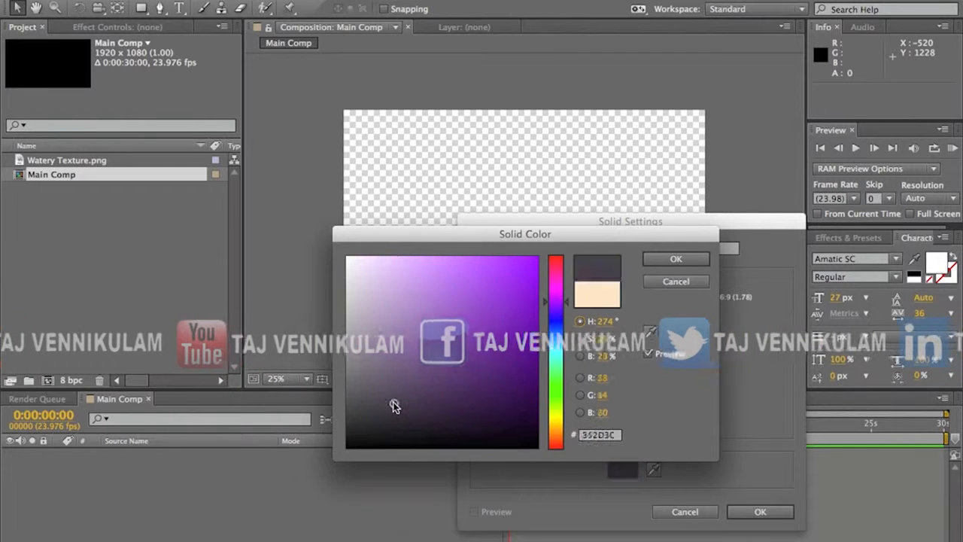
left_click(676, 258)
left_click(760, 512)
left_click(205, 509)
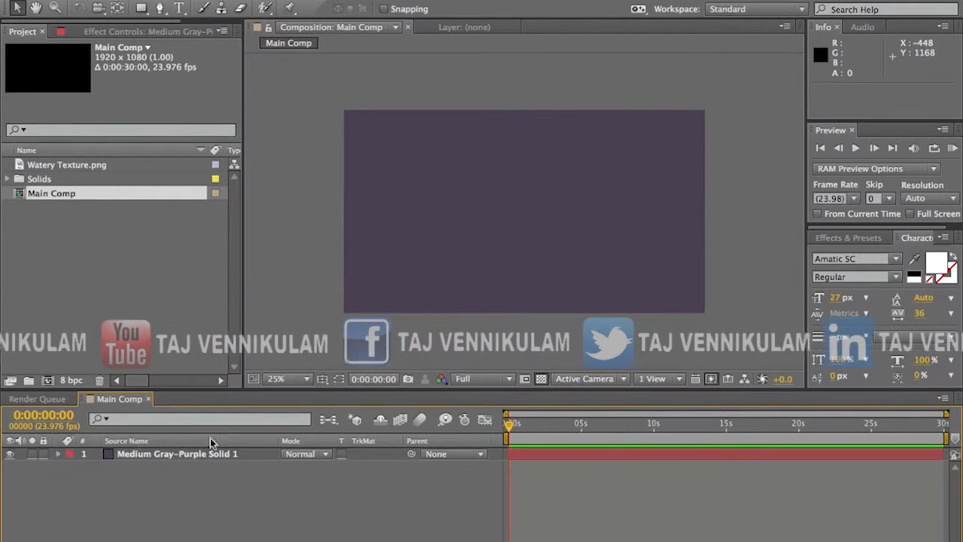
Step: Add the text BEFORE CHRIST, scale it up to more than half the frame width, and place it near the centre at 924, 688
left_click(183, 9)
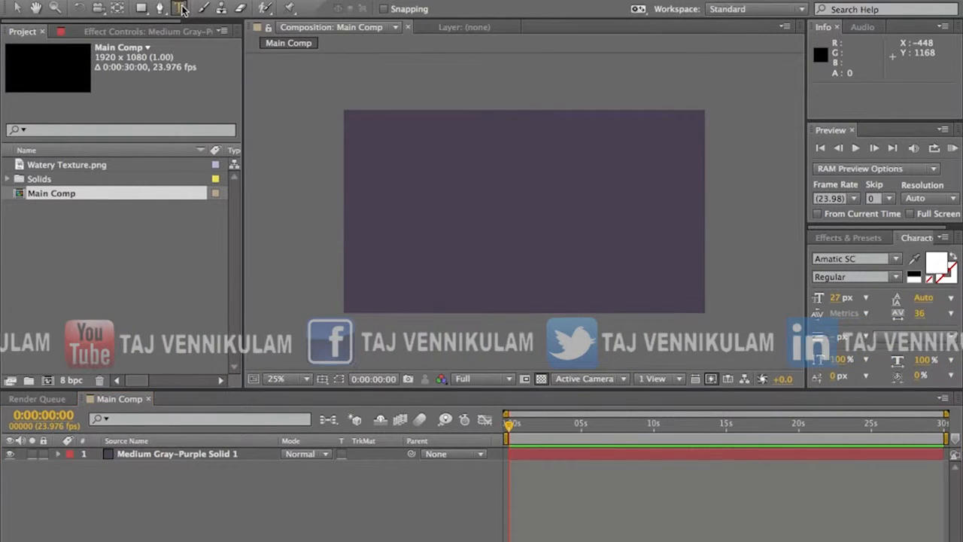
left_click(441, 207)
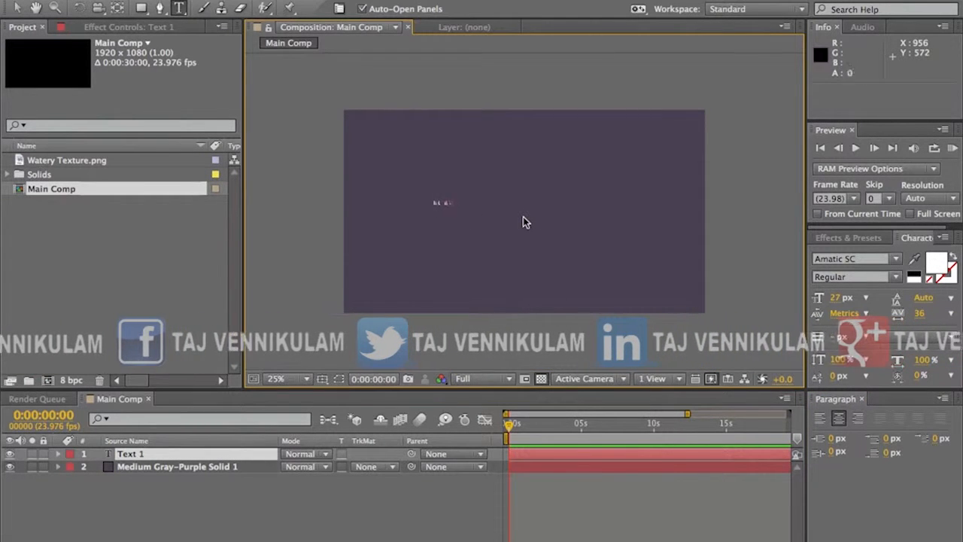
left_click(21, 8)
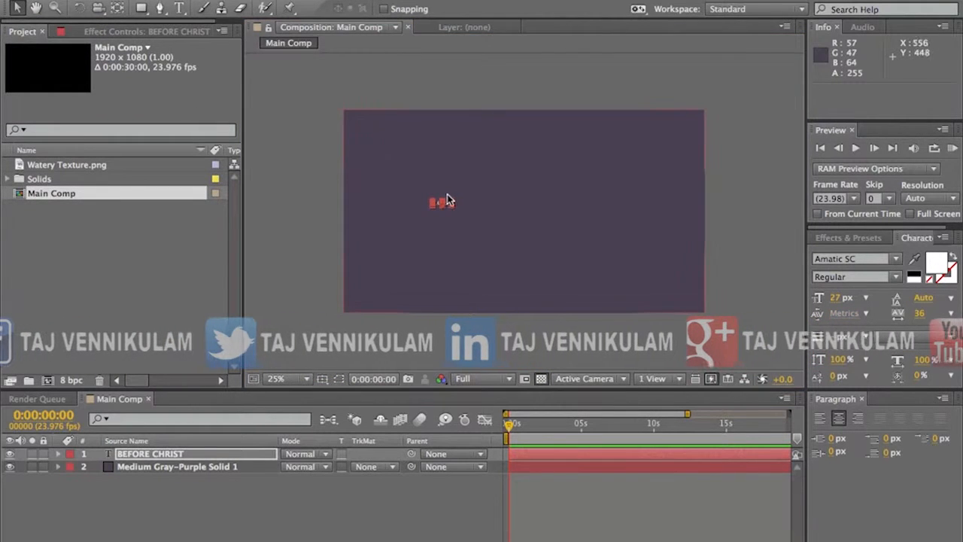
left_click_drag(449, 203, 601, 215)
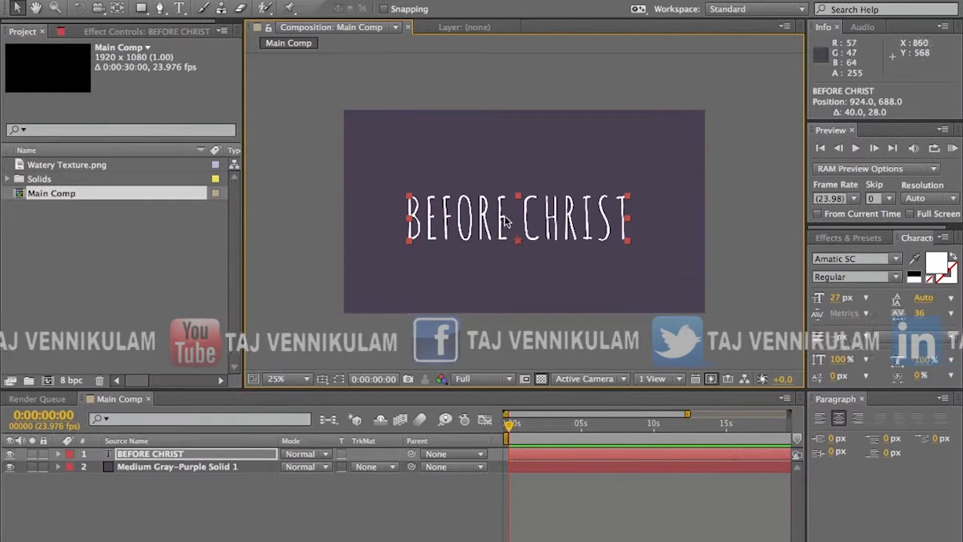
Step: Set the composition's preview resolution to Half
scroll(491, 230, "up", 2)
scroll(491, 230, "down", 2)
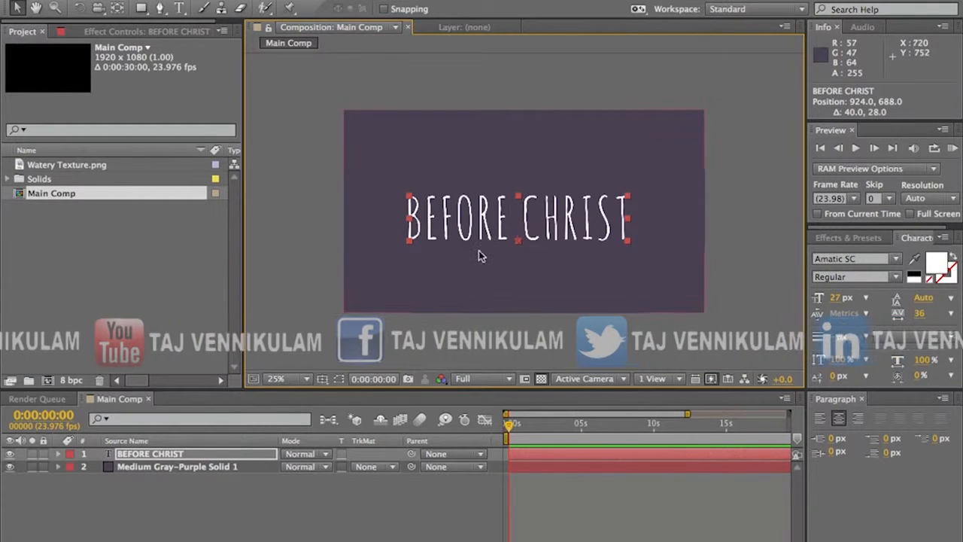
key("period")
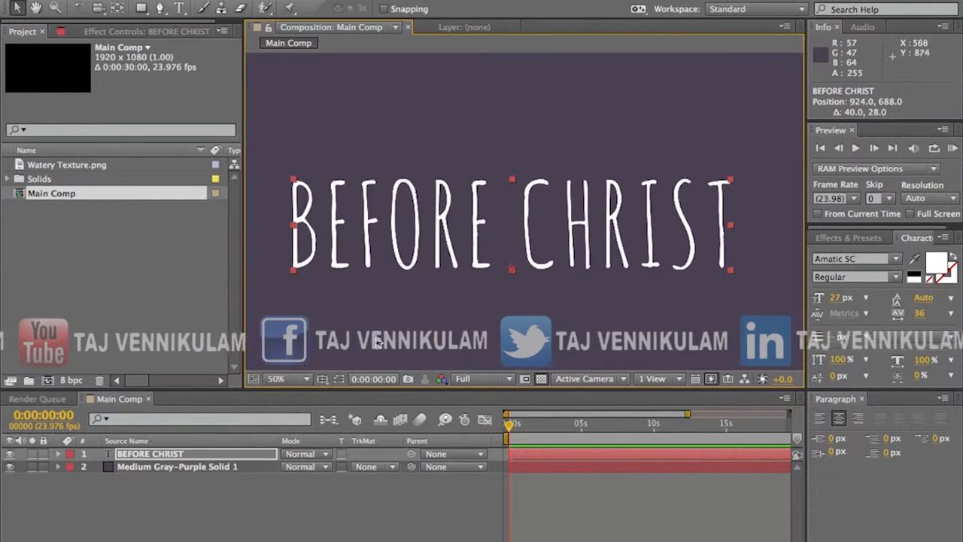
key("comma")
left_click(485, 379)
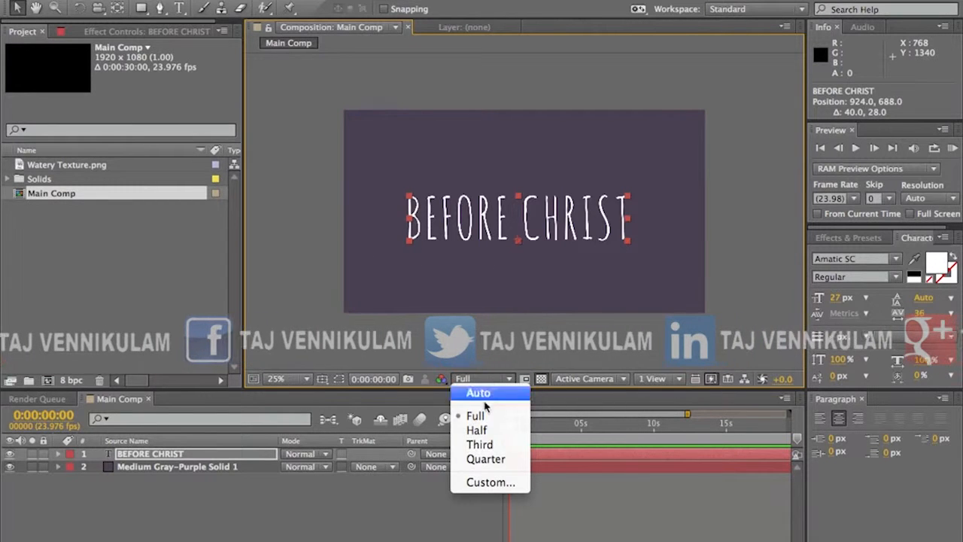
left_click(488, 445)
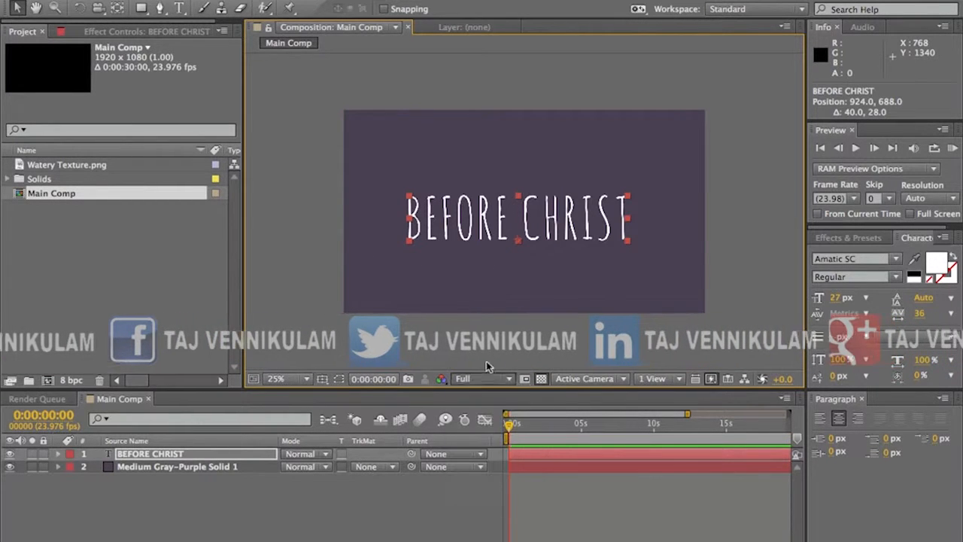
left_click(476, 380)
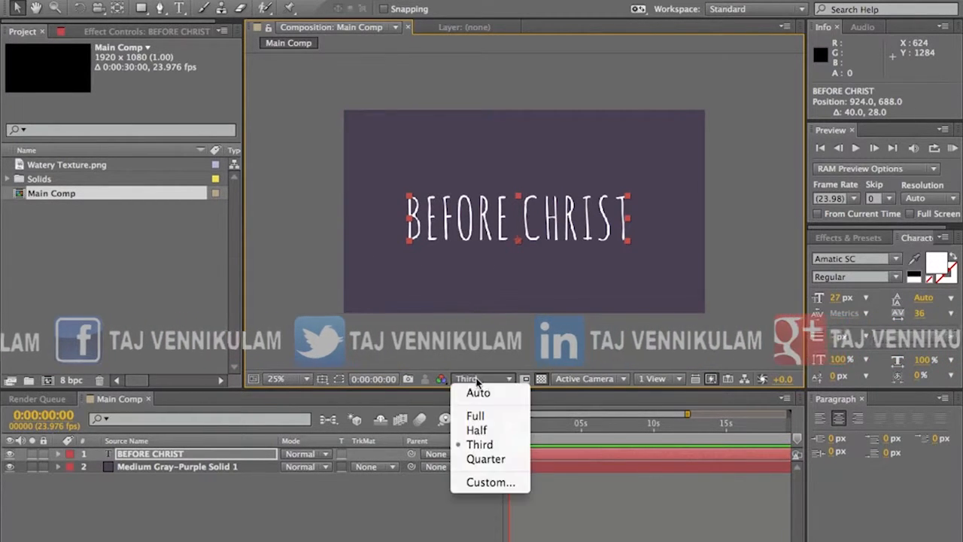
left_click(477, 429)
Step: Deselect the text and enlarge the composition viewer at 50% magnification by shrinking the project and timeline areas
left_click(300, 220)
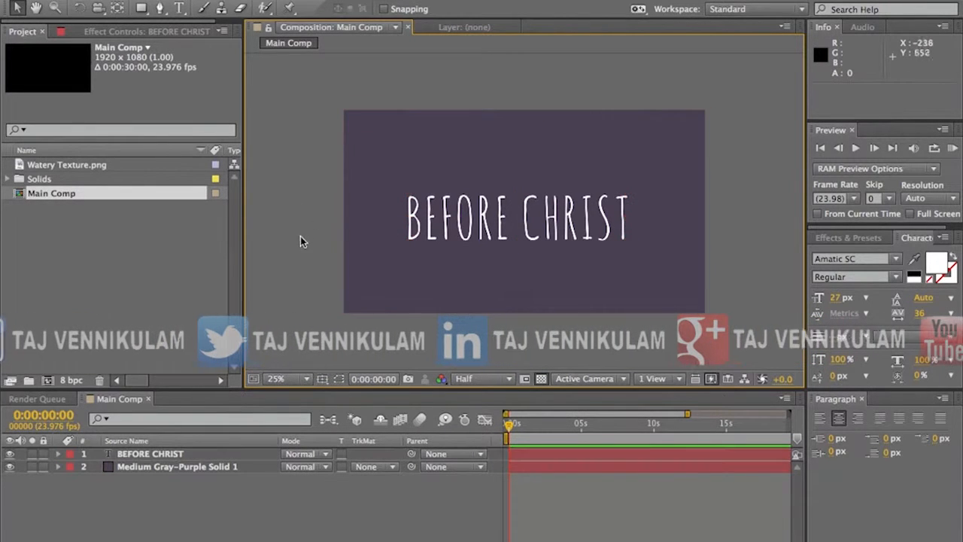
key("period")
left_click_drag(242, 261, 164, 265)
left_click_drag(320, 388, 330, 417)
Step: Pre-compose the BEFORE CHRIST text layer, moving all attributes into the new composition
left_click(142, 490)
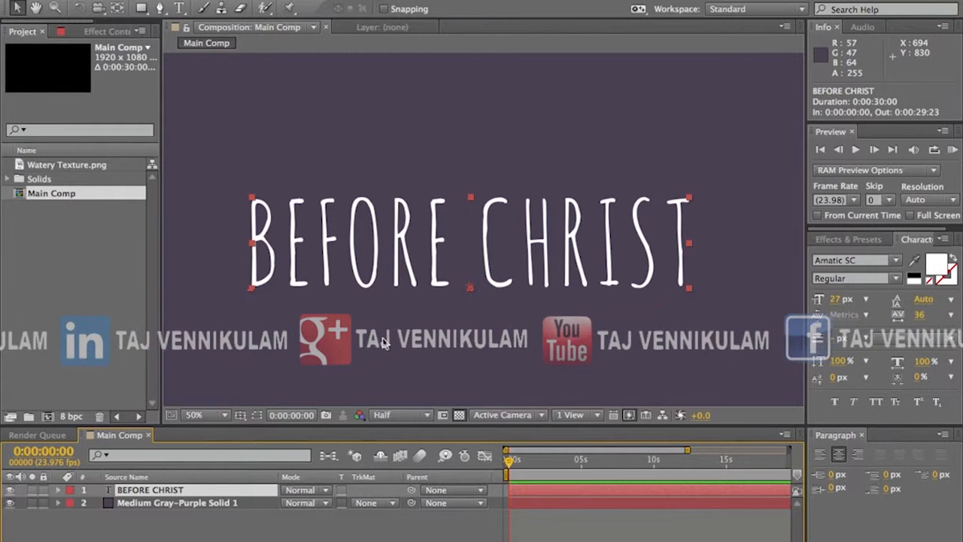
key("ctrl+shift+c")
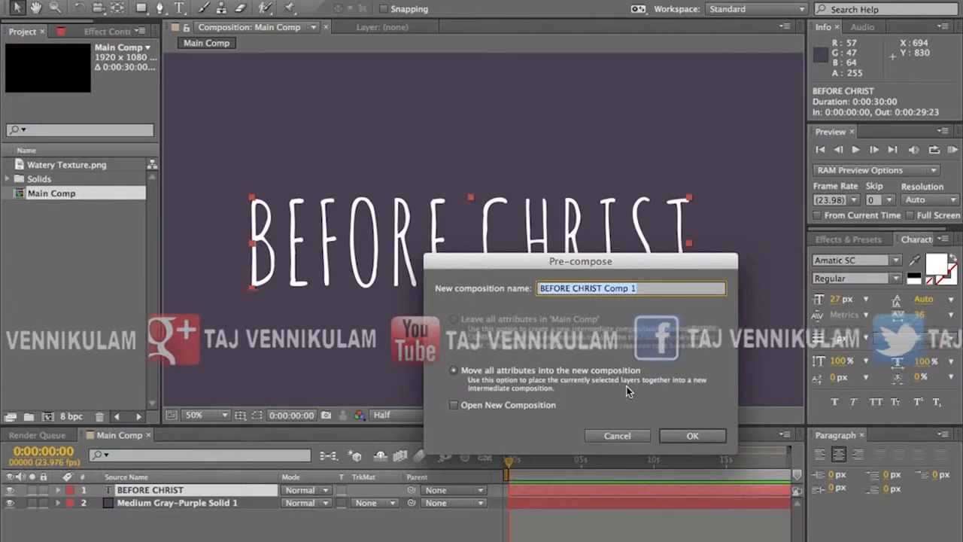
left_click(680, 436)
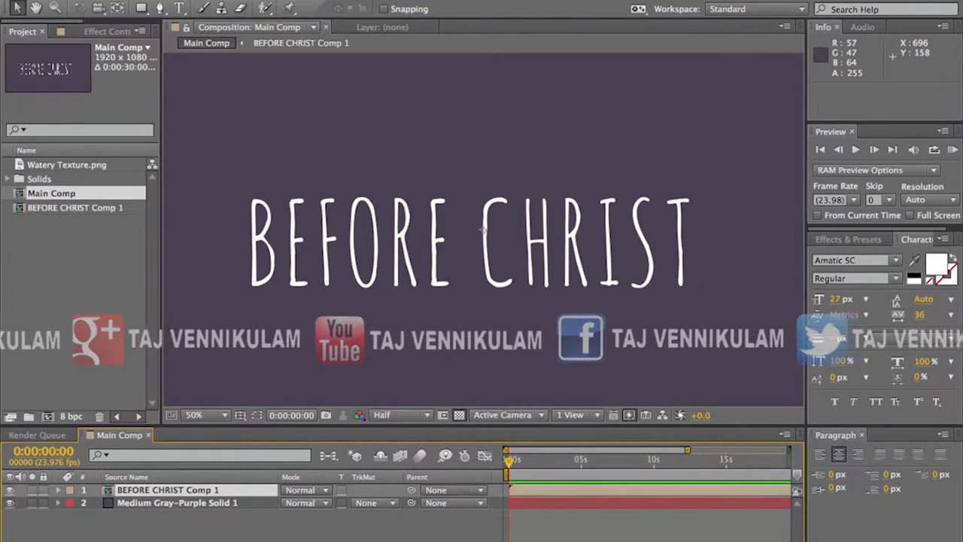
left_click(226, 0)
mouse_move(275, 0)
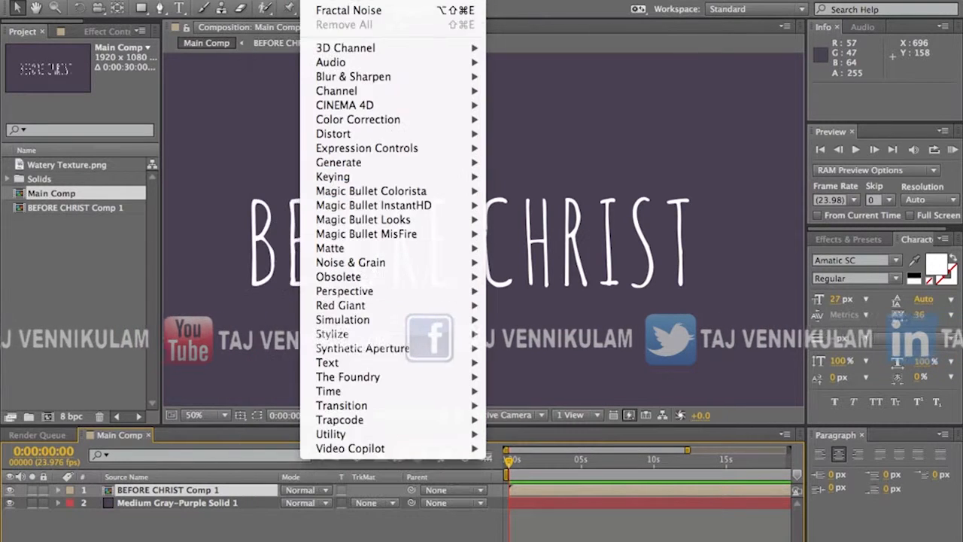
left_click(301, 0)
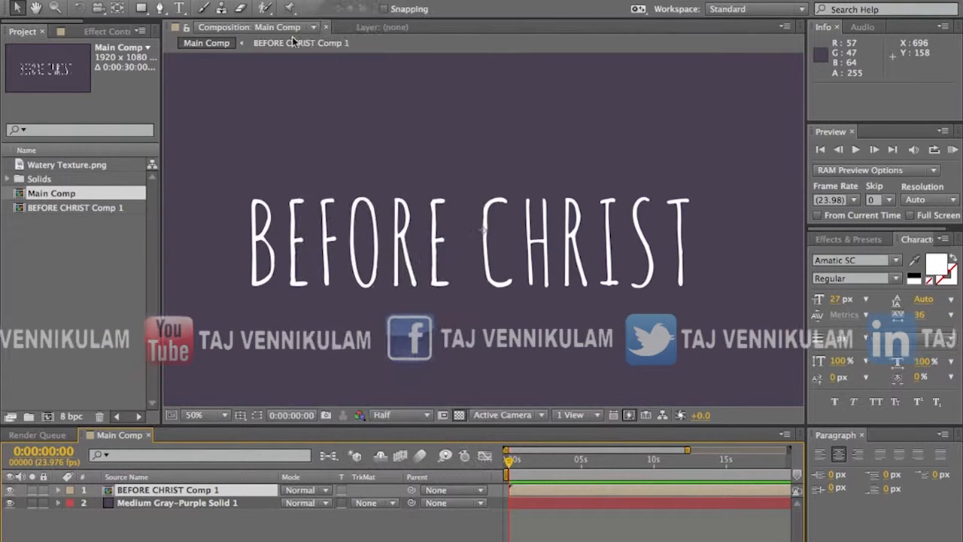
Step: Open the pre-composed BEFORE CHRIST composition and turn off its transparency grid
double_click(187, 491)
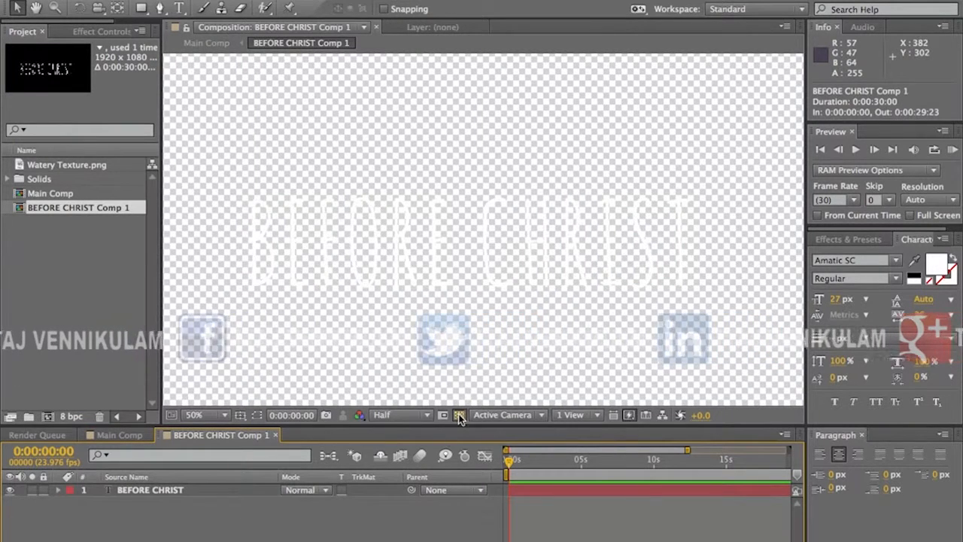
left_click(459, 415)
Step: Apply the Fill effect to the BEFORE CHRIST text layer inside the nested composition
left_click(158, 490)
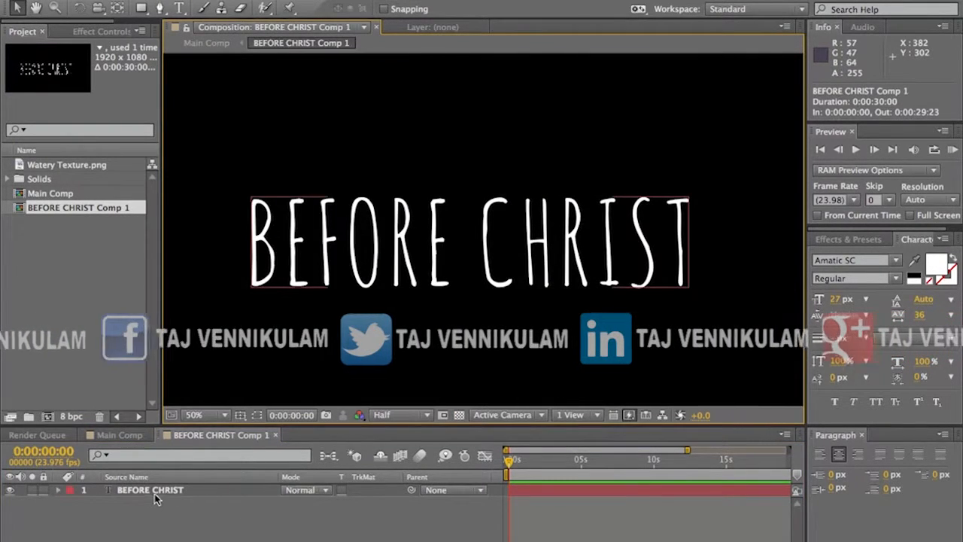
left_click(158, 490)
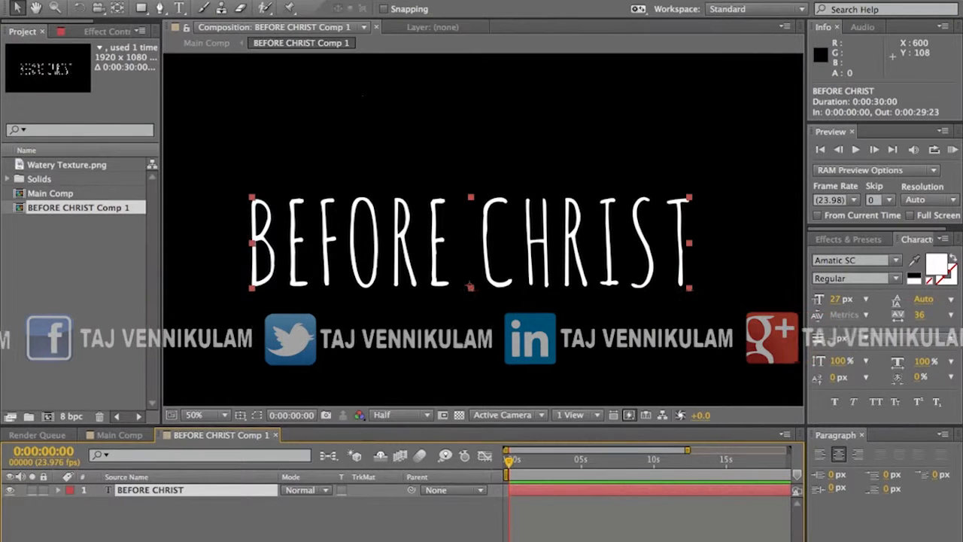
left_click(317, 0)
mouse_move(391, 119)
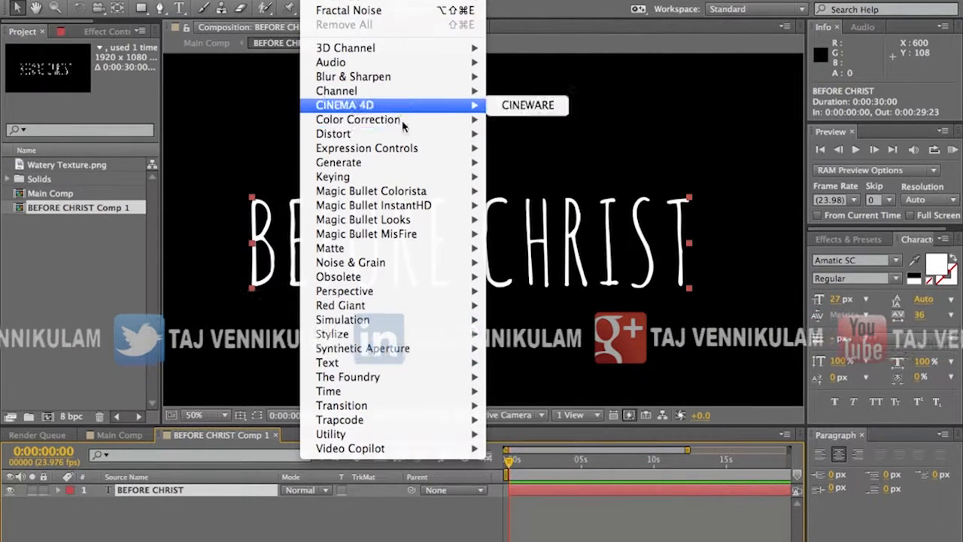
mouse_move(417, 162)
left_click(559, 376)
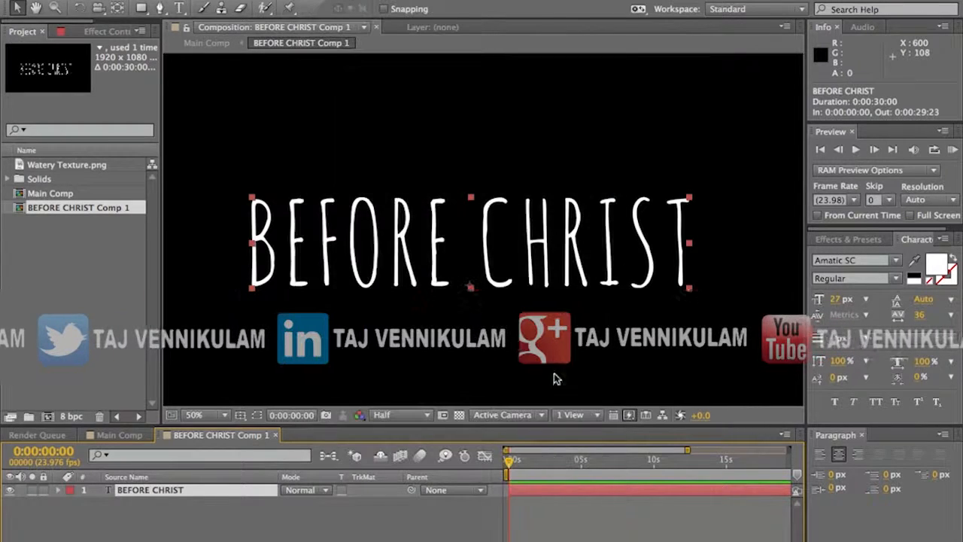
Step: Set the Fill colour of the BEFORE CHRIST text to pale cream, FFEEC1
left_click(100, 99)
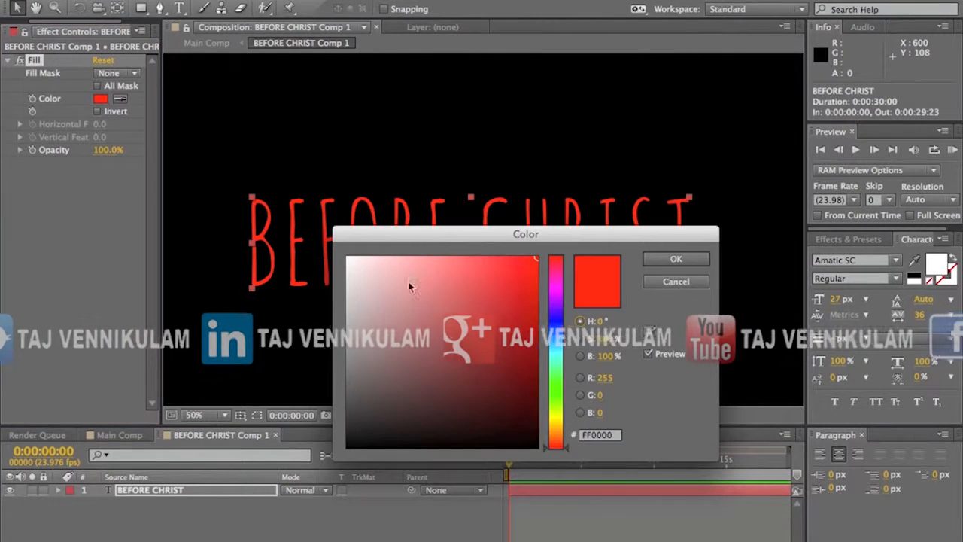
left_click_drag(557, 418, 561, 301)
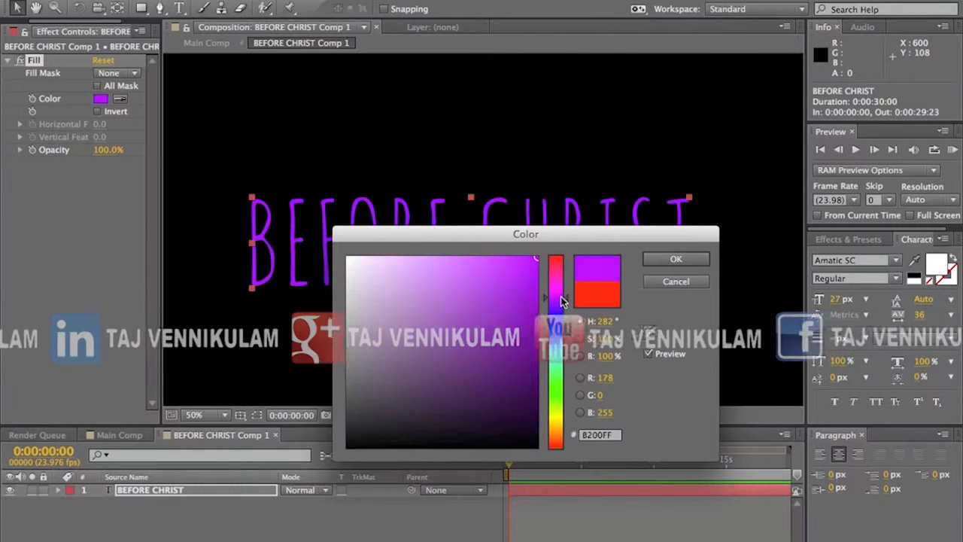
left_click_drag(554, 365, 555, 430)
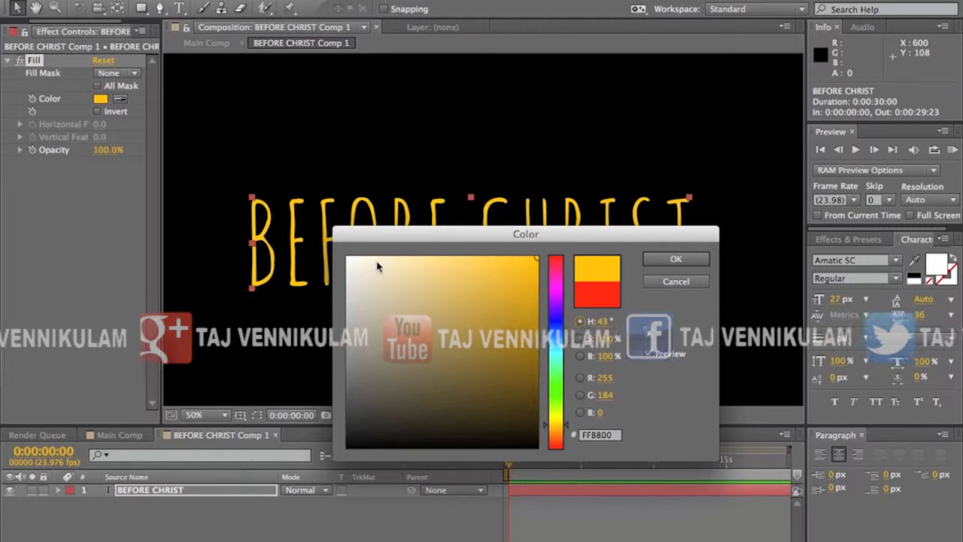
left_click_drag(378, 263, 388, 248)
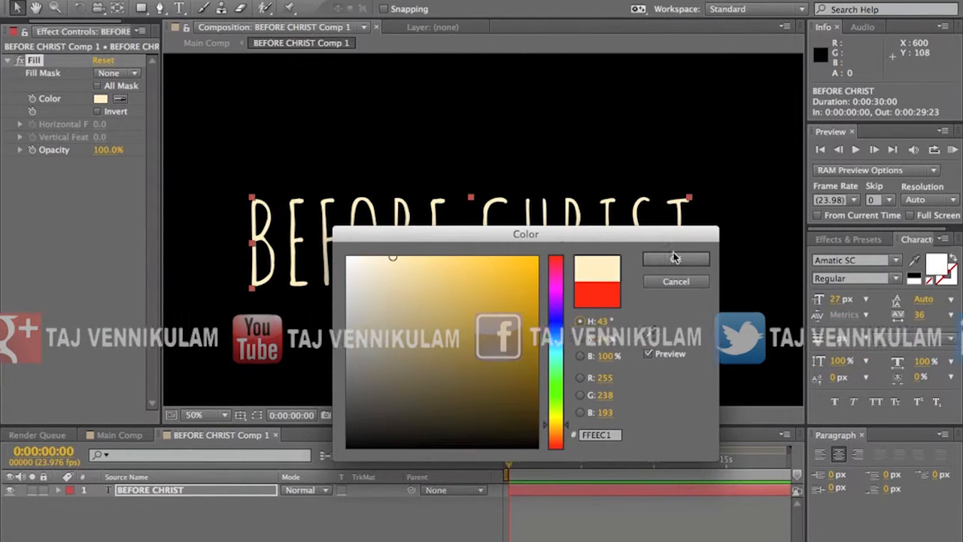
left_click(675, 258)
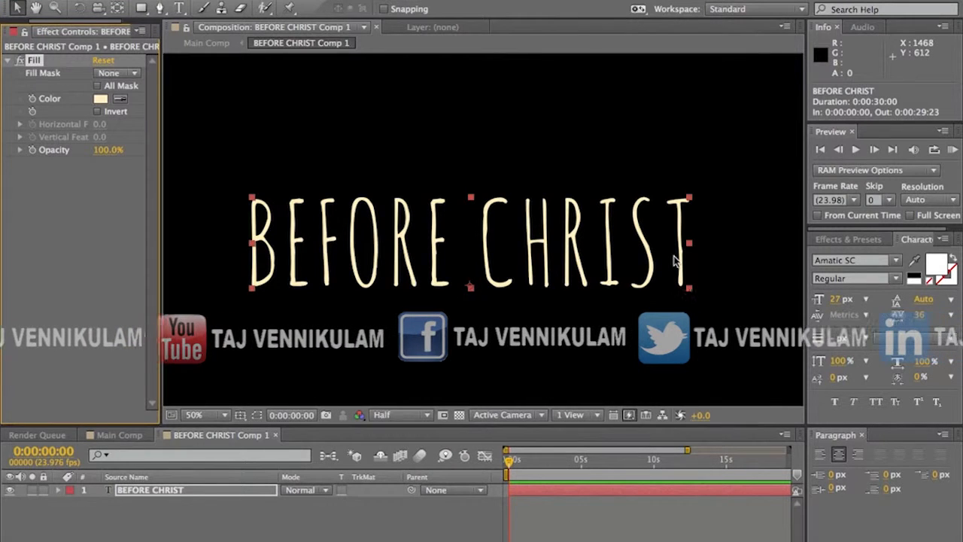
Step: Create a new composition from the Watery Texture.png footage
left_click(15, 30)
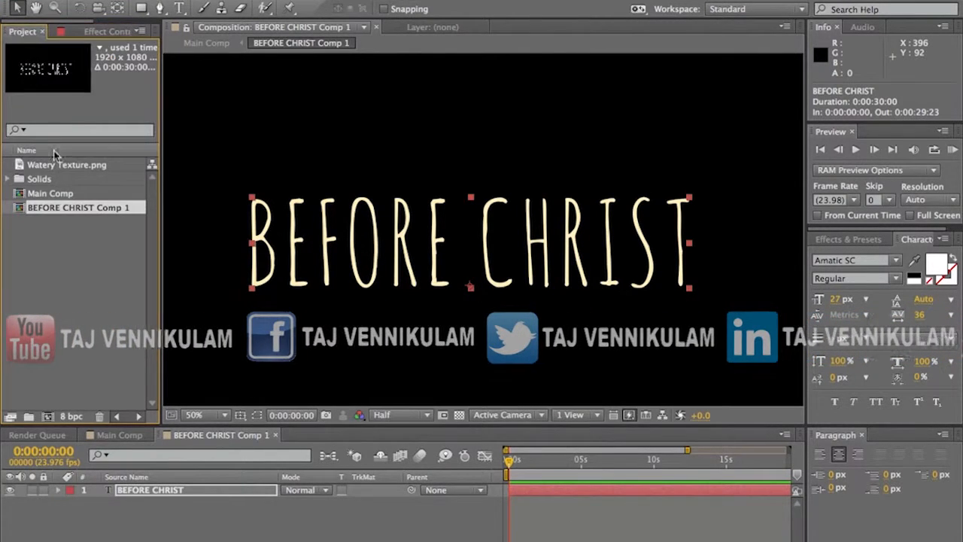
left_click_drag(59, 170, 75, 271)
mouse_move(56, 406)
left_mouse_down()
mouse_move(85, 181)
mouse_move(40, 387)
mouse_move(45, 419)
left_mouse_up()
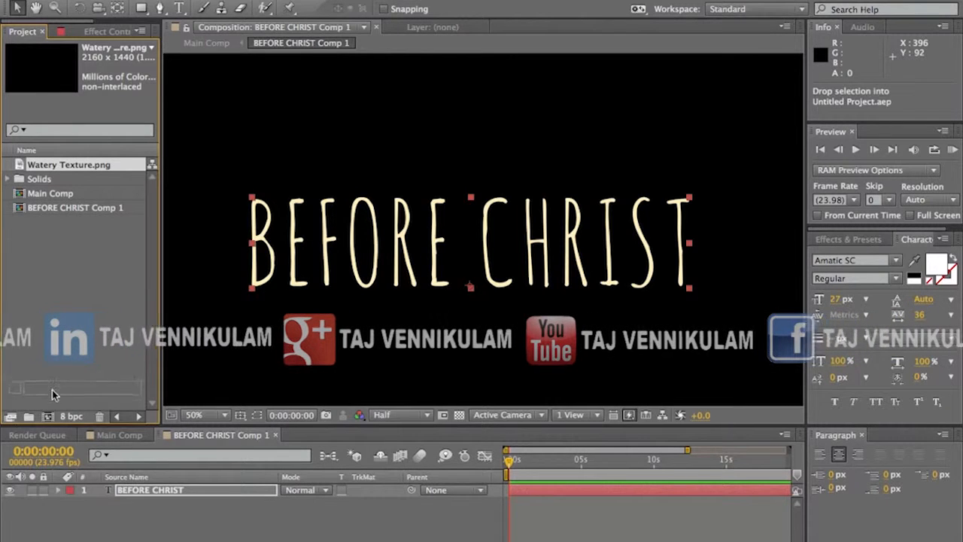
mouse_move(50, 416)
left_mouse_down()
mouse_move(51, 386)
mouse_move(55, 433)
mouse_move(50, 419)
left_mouse_up()
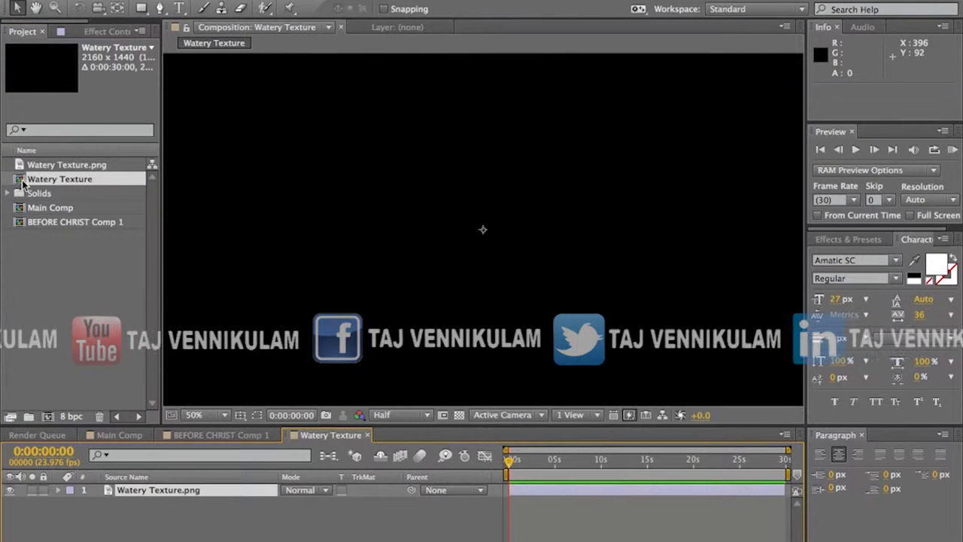
left_click(28, 273)
left_click(26, 179)
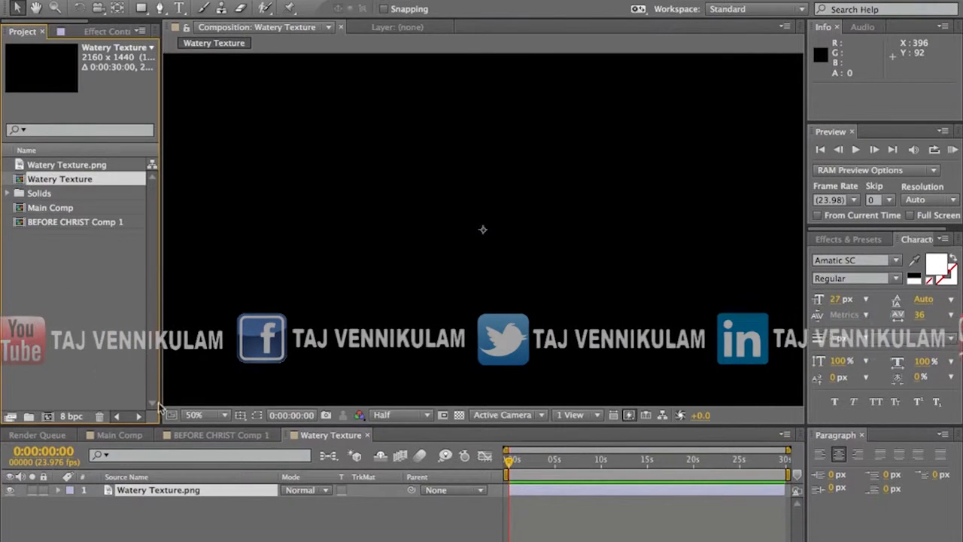
Step: Add the Watery Texture composition above the text layer in BEFORE CHRIST Comp 1
left_click(202, 433)
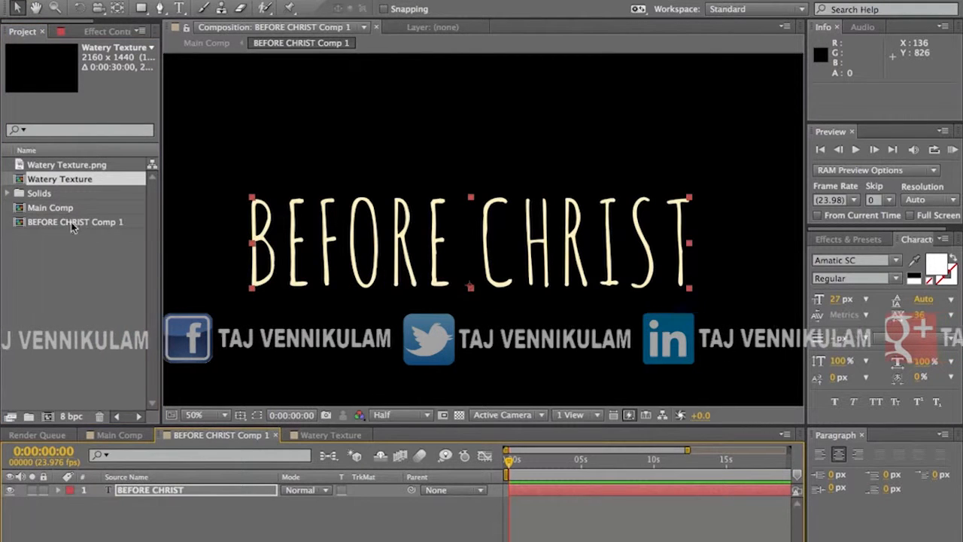
left_click_drag(39, 182, 167, 490)
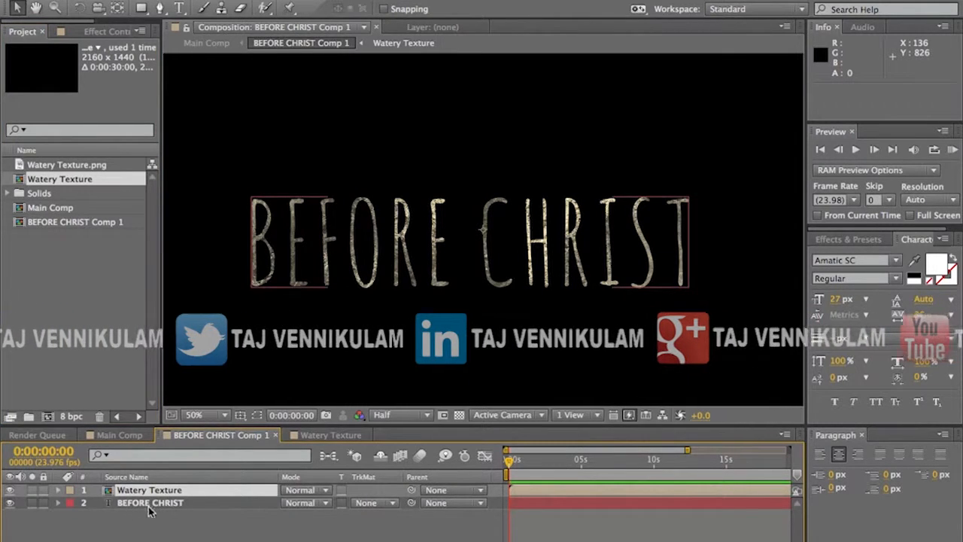
left_click(459, 414)
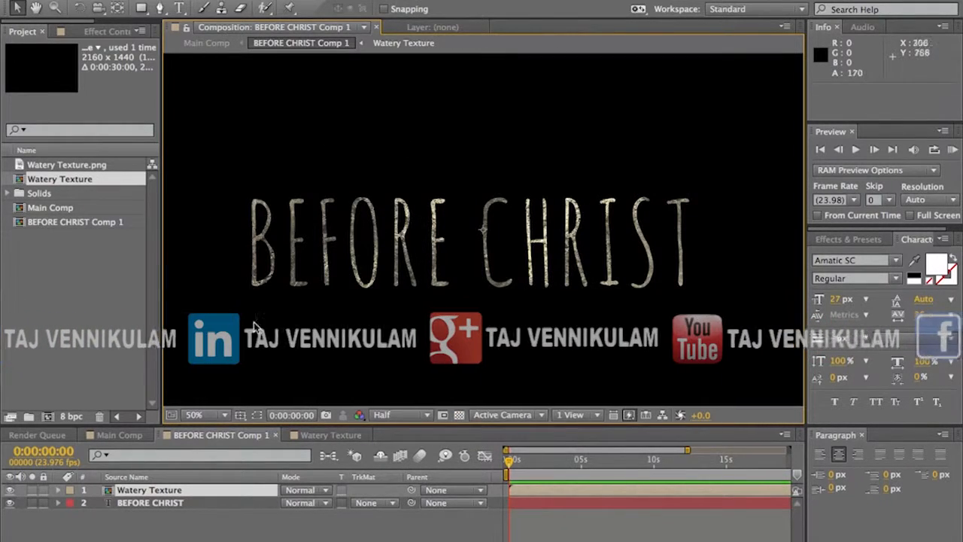
Step: Inside the Watery Texture composition, duplicate the texture layer, rotate the copy to 146°, scale it to 148% and offset it to about 1150, 778
double_click(127, 493)
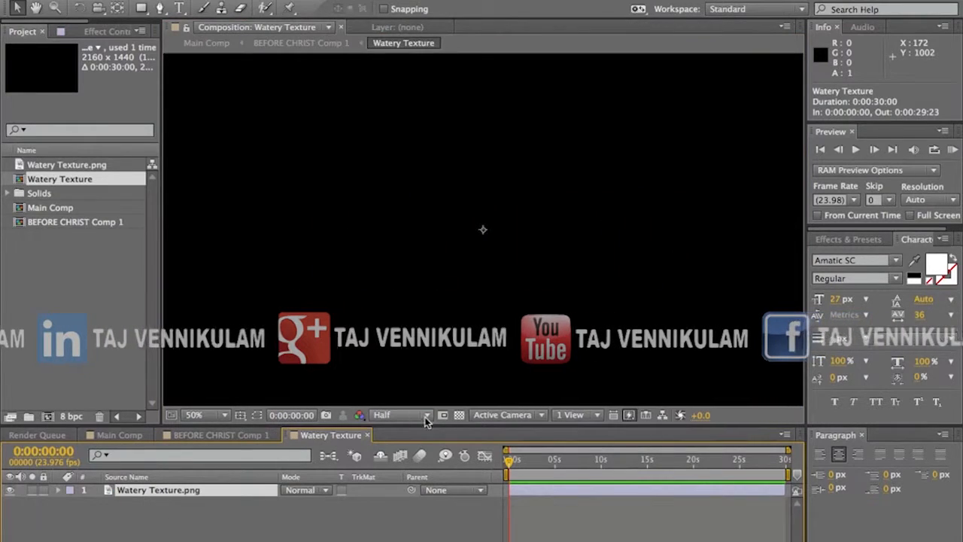
left_click(460, 415)
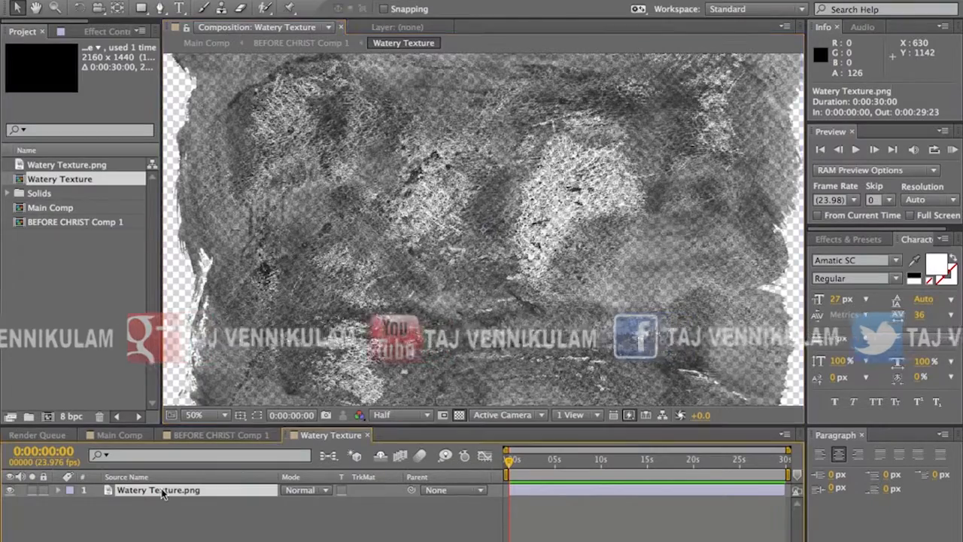
key("ctrl+d")
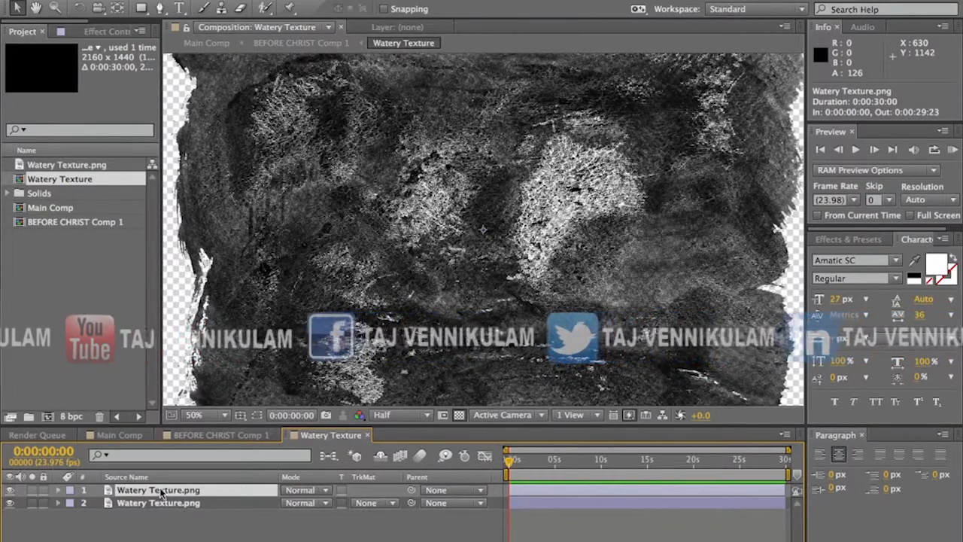
key("r")
left_click_drag(304, 505, 380, 499)
key("s")
left_click_drag(307, 504, 343, 500)
left_click_drag(444, 298, 469, 319)
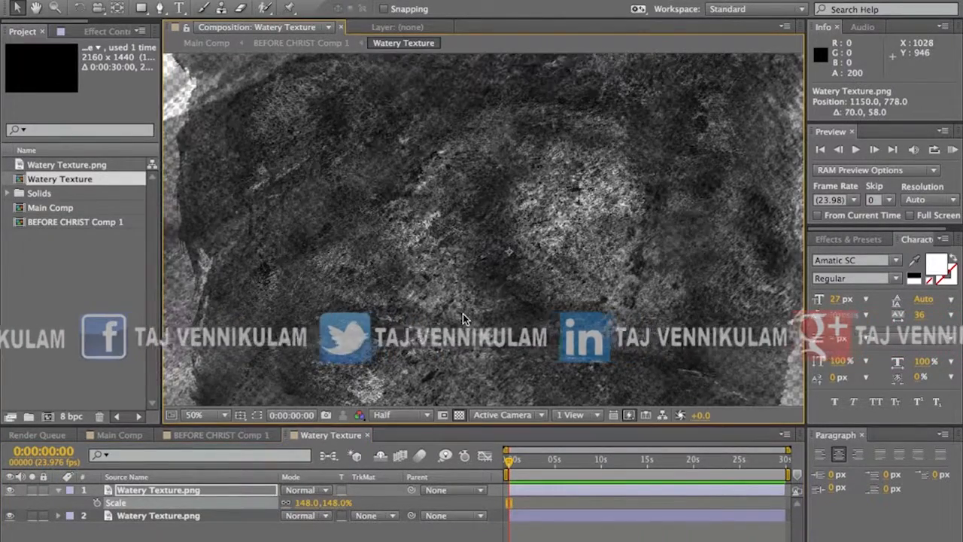
Step: Duplicate the top texture layer again, rotate the new copy to 206° and shift it down and to the left
left_click(151, 493)
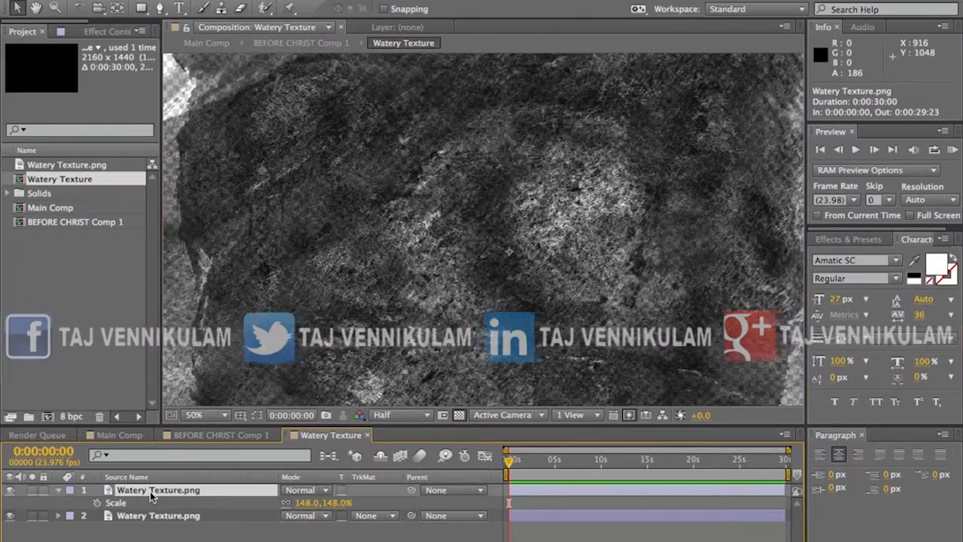
key("ctrl+d")
key("r")
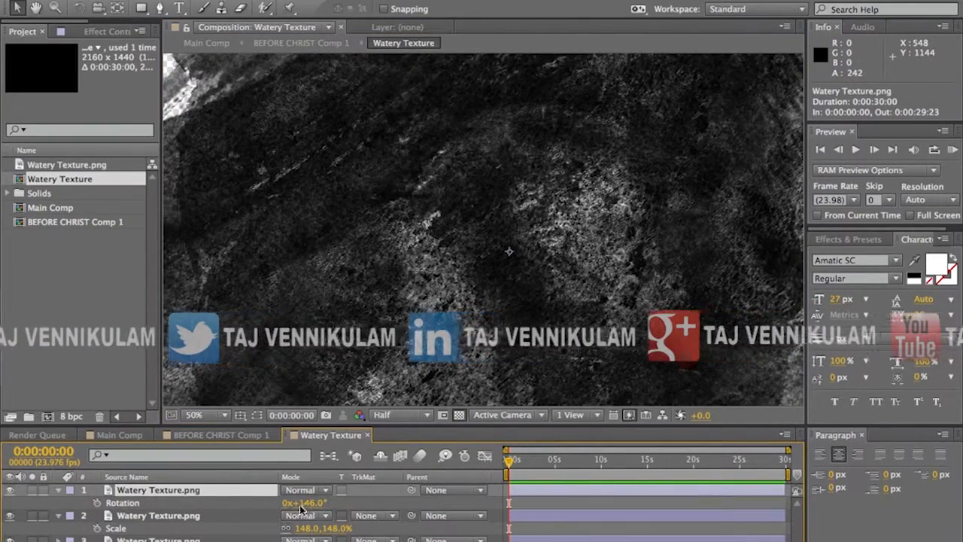
left_click_drag(309, 505, 349, 497)
left_click_drag(395, 254, 342, 295)
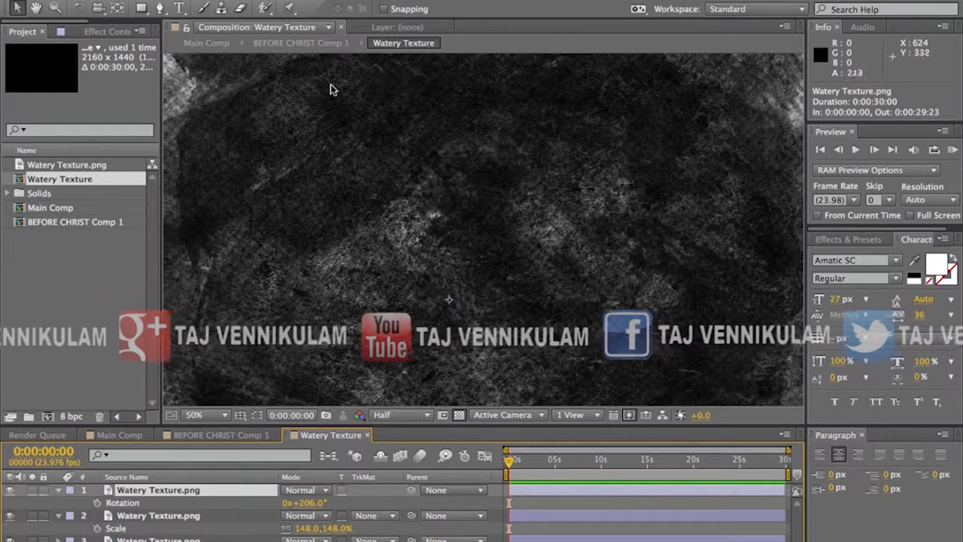
Step: Return to BEFORE CHRIST Comp 1 and check the texture over the text with the transparency grid on and off
left_click(301, 44)
left_click(147, 504)
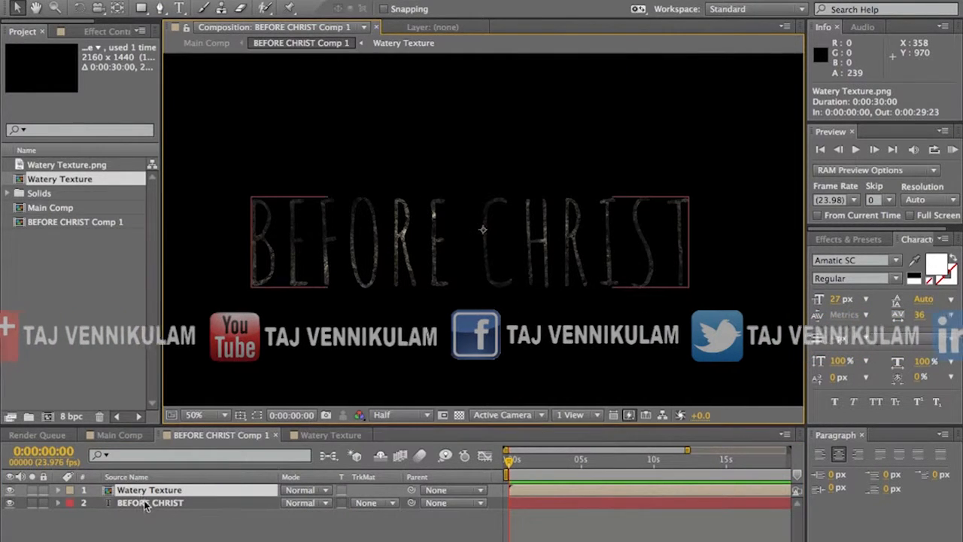
left_click(460, 417)
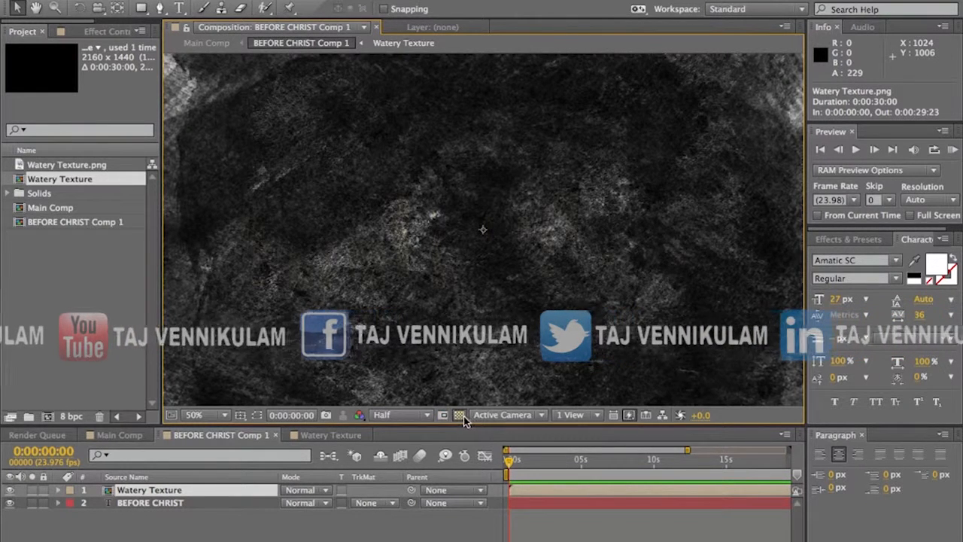
left_click(459, 416)
left_click(187, 517)
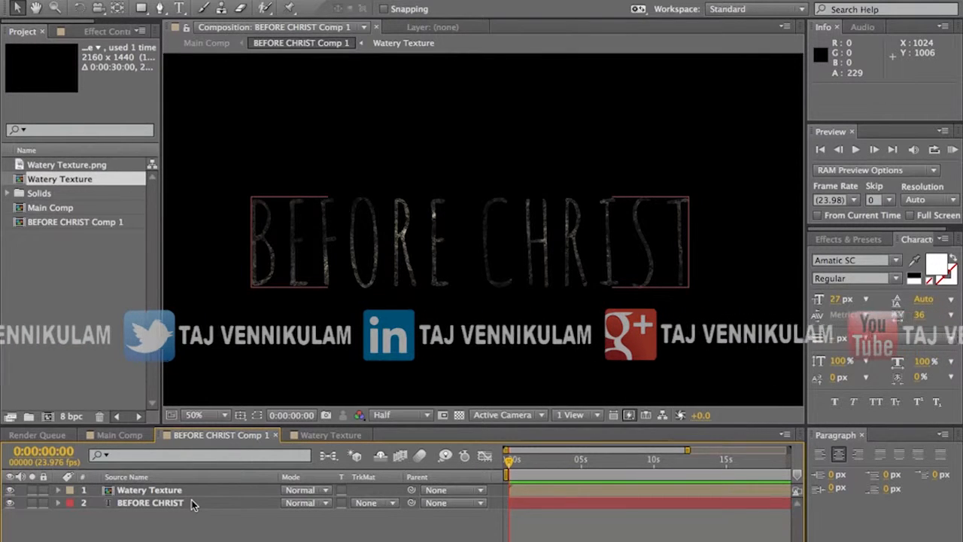
left_click(377, 504)
left_click(182, 511)
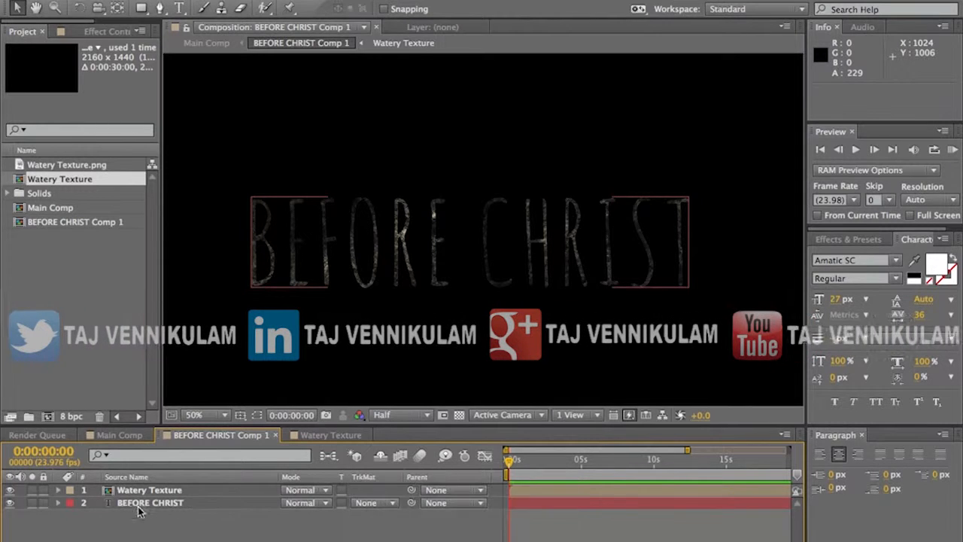
left_click(136, 509)
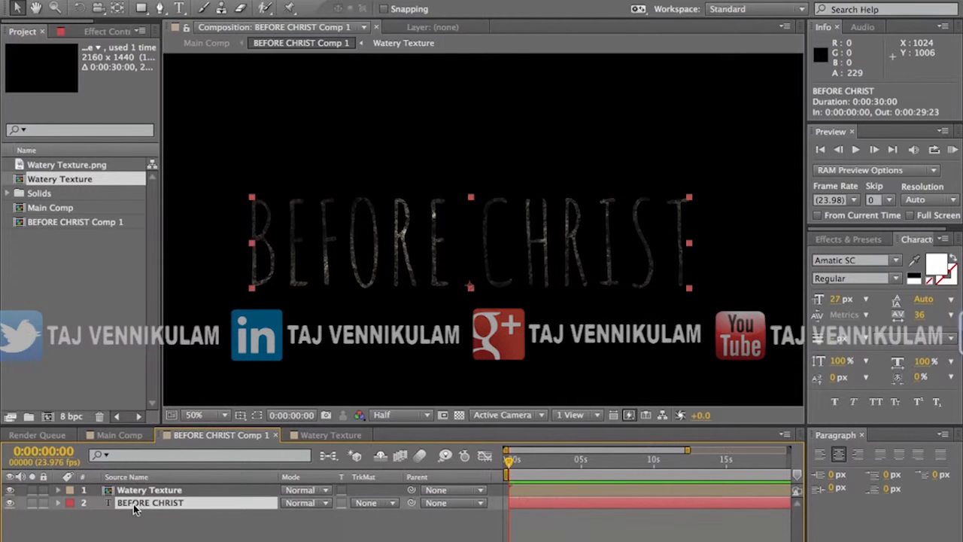
left_click(376, 504)
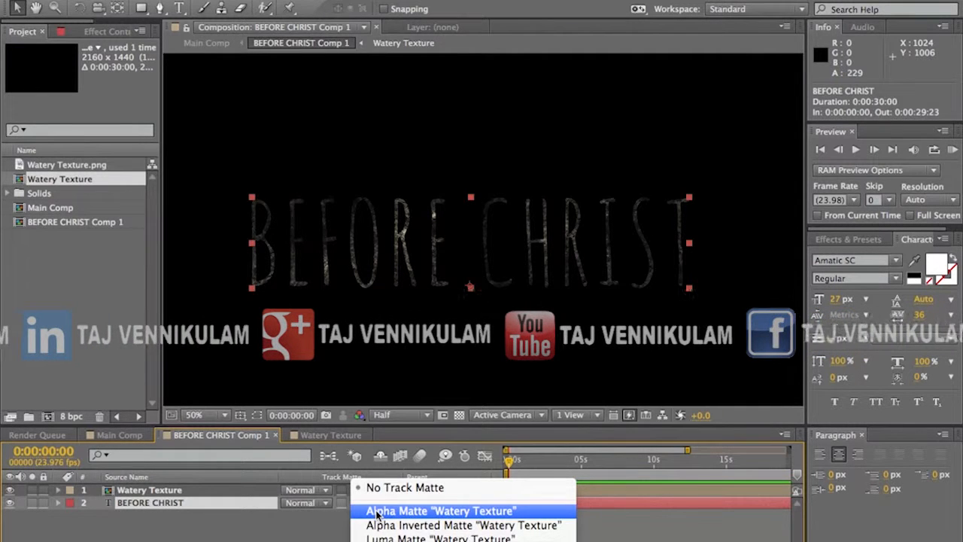
left_click(252, 524)
Step: Try Alpha Matte "BEFORE CHRIST" on Watery Texture placed below the text, inspect it at 100% over the transparency grid, and restore the layer order
left_click_drag(166, 491, 168, 509)
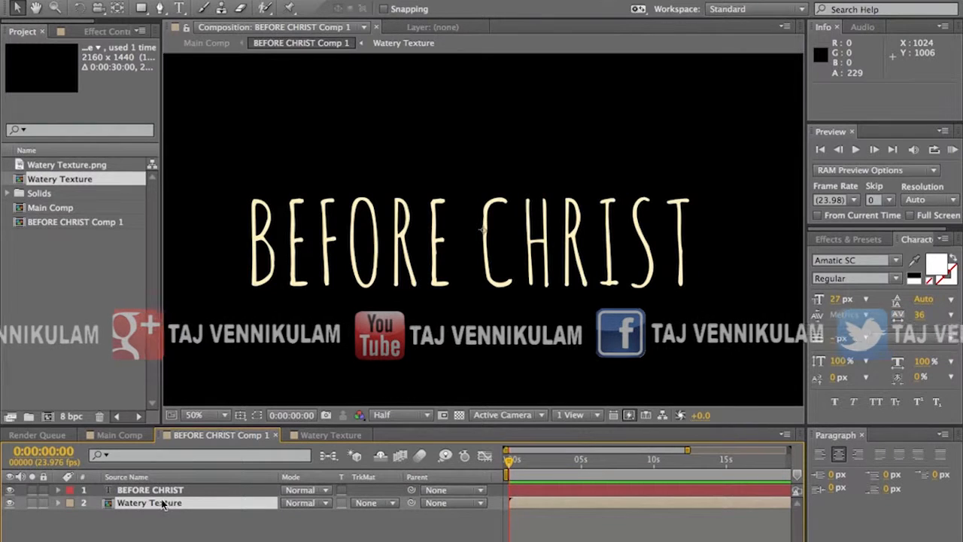
left_click(368, 504)
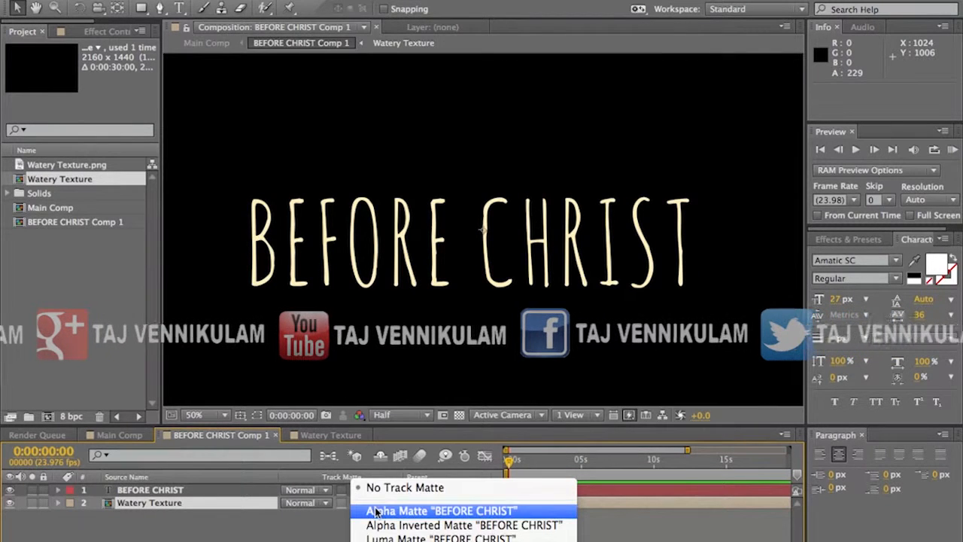
left_click(370, 510)
left_click(458, 415)
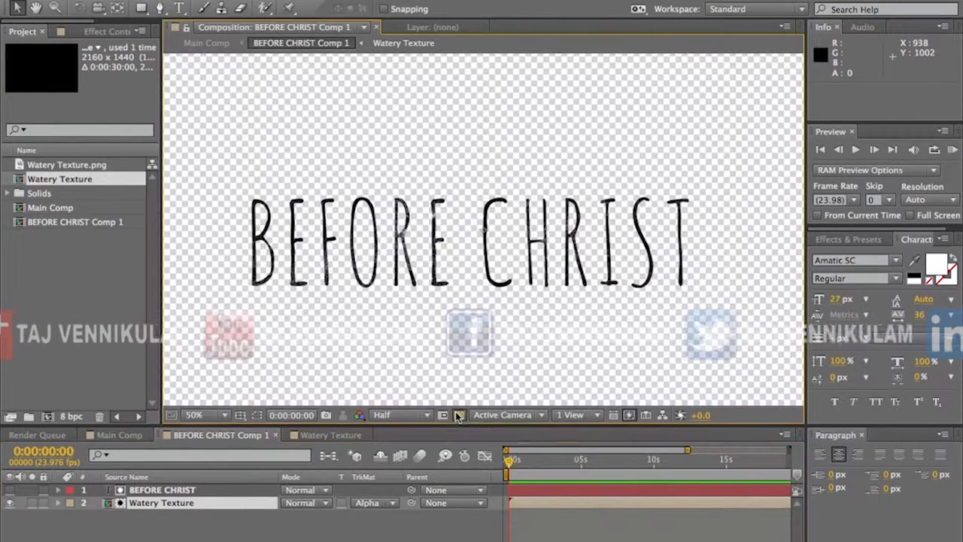
key("period")
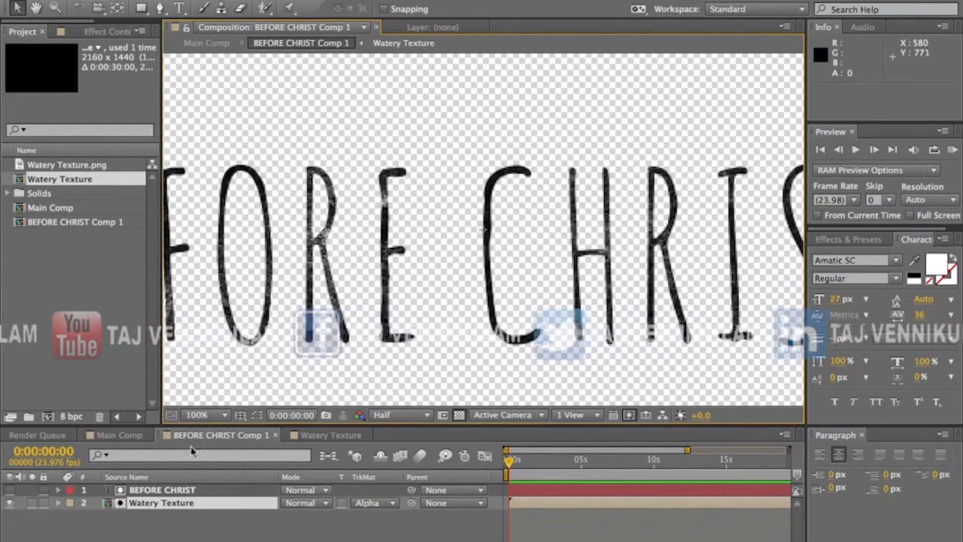
left_click(164, 491)
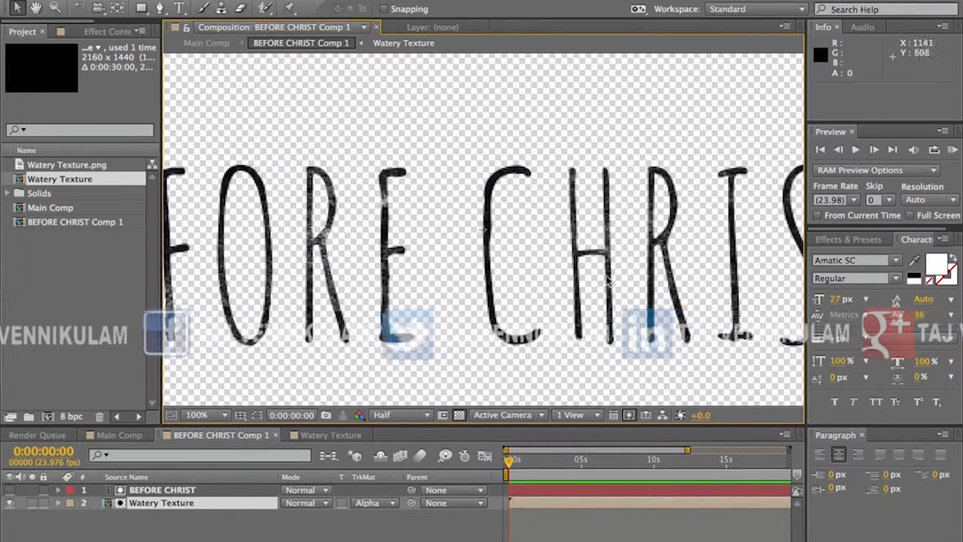
left_click_drag(124, 503, 154, 486)
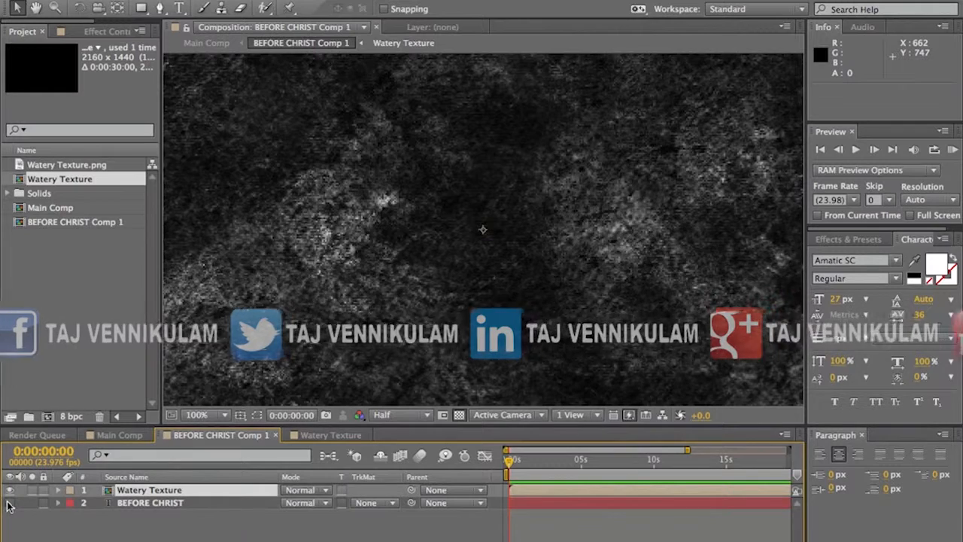
Step: Duplicate the BEFORE CHRIST text layer twice
left_click(154, 504)
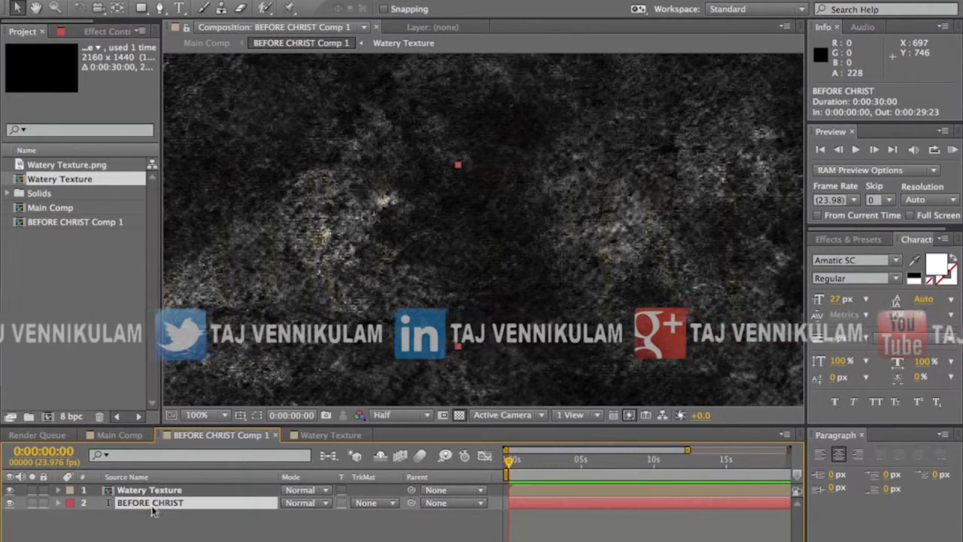
key("super+d")
left_click(146, 516)
key("super+d")
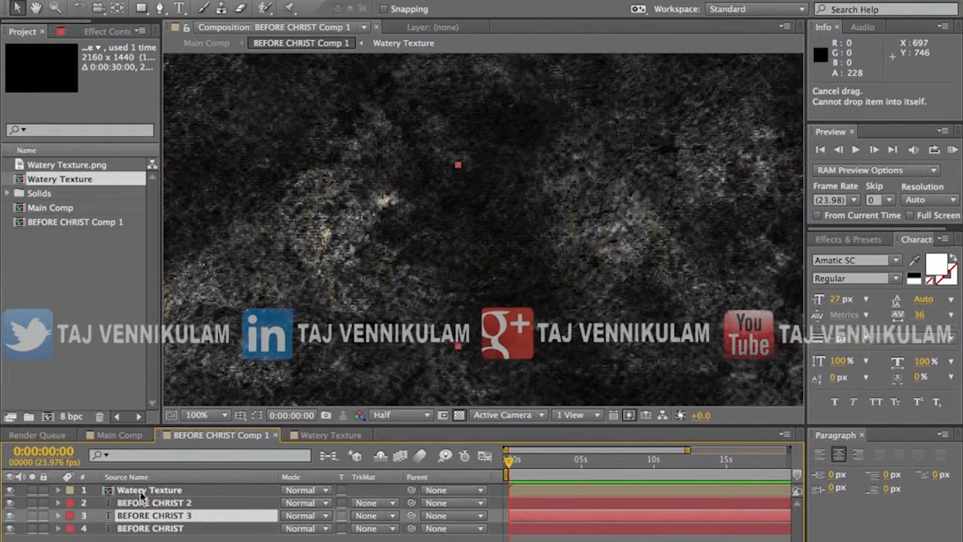
Step: Delete the two lowest BEFORE CHRIST text layers, keeping only the copy directly under Watery Texture
left_click(140, 493)
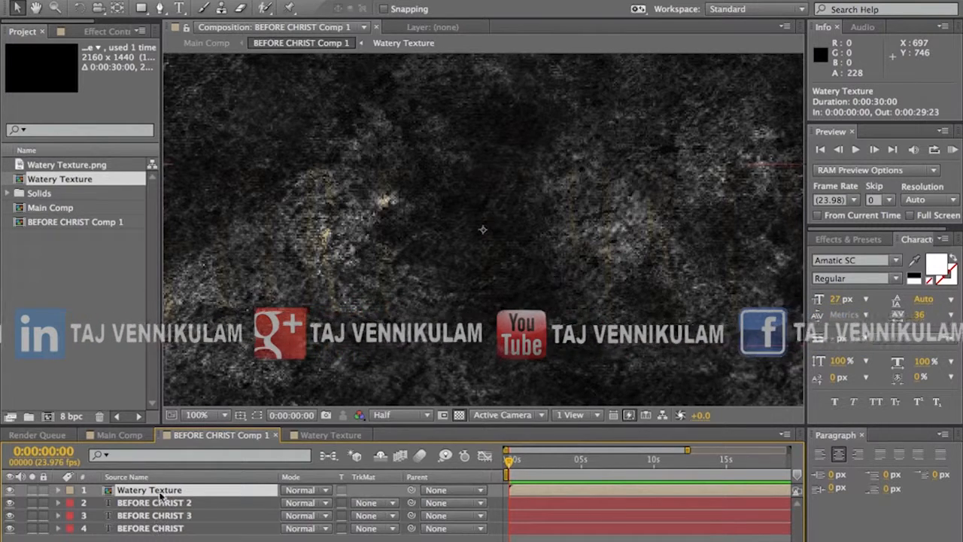
left_click(138, 518)
left_click(137, 529, "shift")
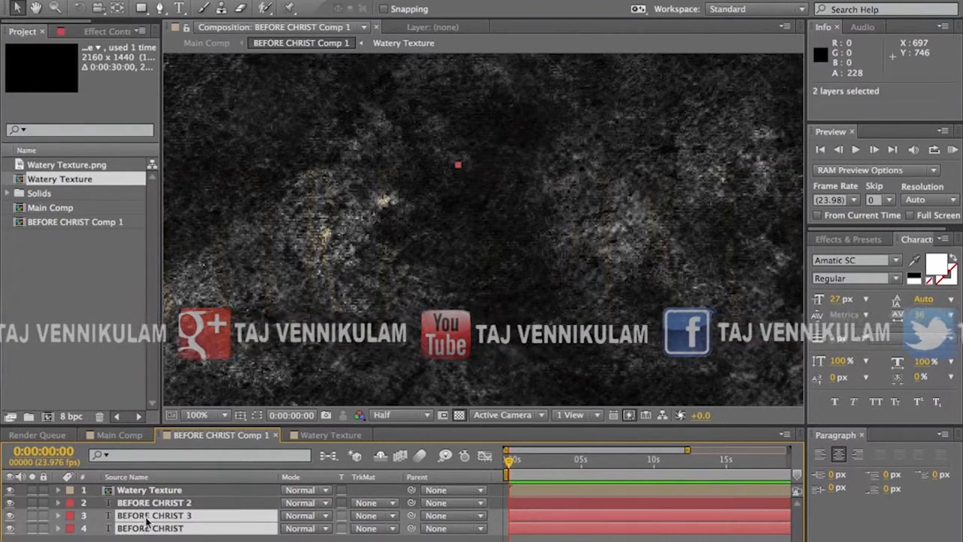
key("Delete")
Step: Set the Watery Texture layer's blending mode to Stencil Alpha and view the whole title at 50%
left_click(151, 493)
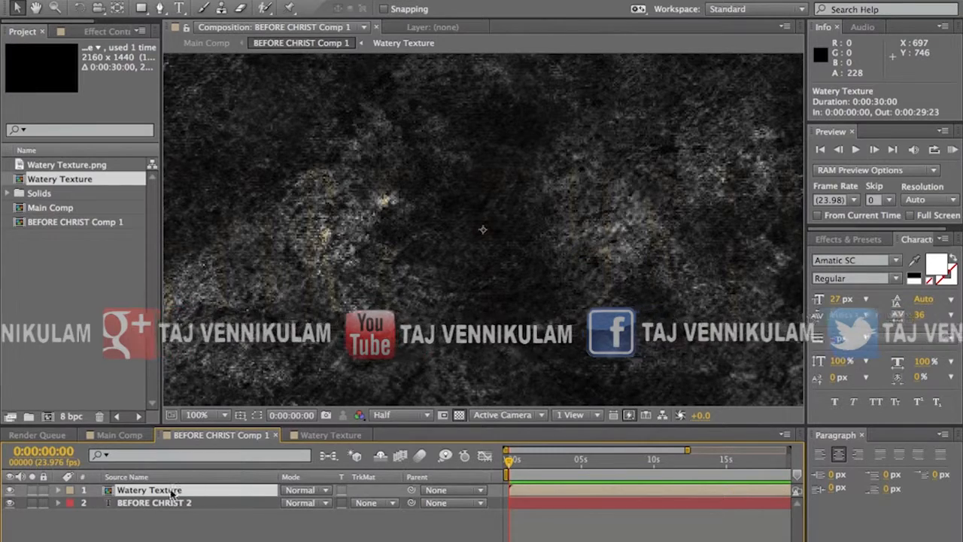
left_click(304, 494)
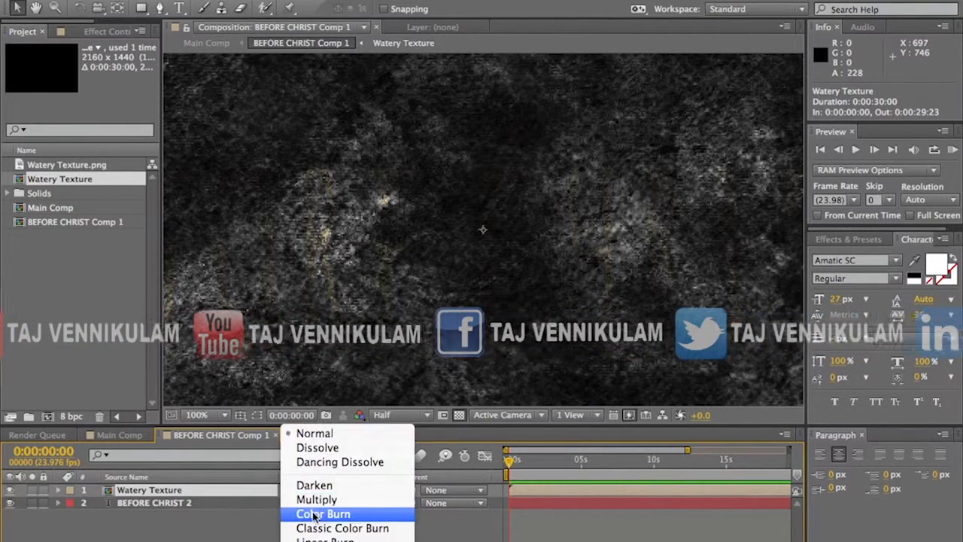
scroll(315, 515, "down", 10)
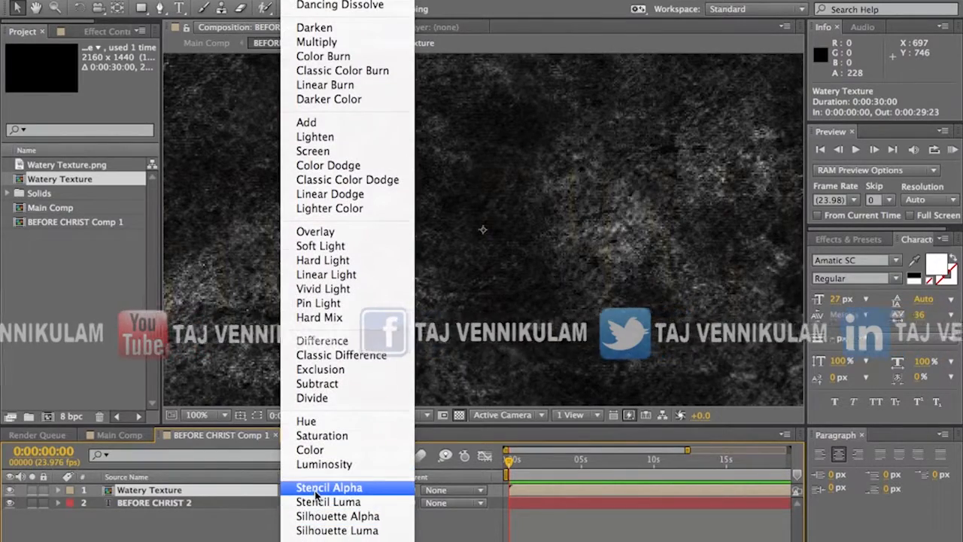
left_click(316, 489)
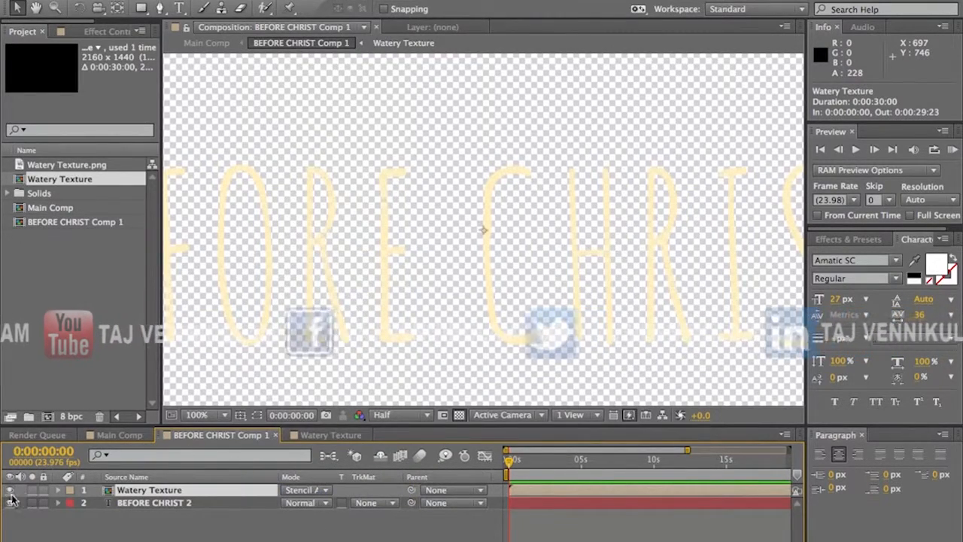
scroll(445, 252, "down", 2)
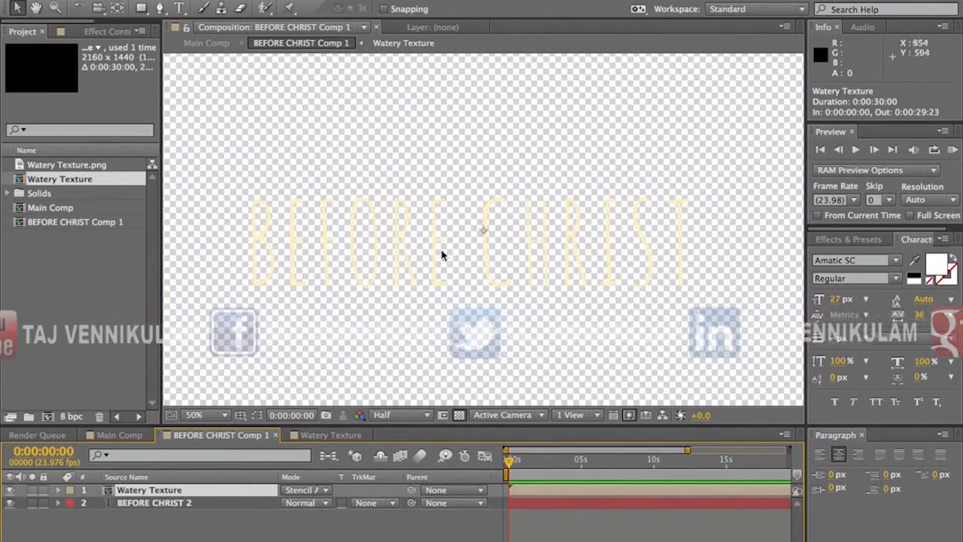
Step: Turn off the transparency grid and inspect the textured title against black at 100%
left_click(458, 416)
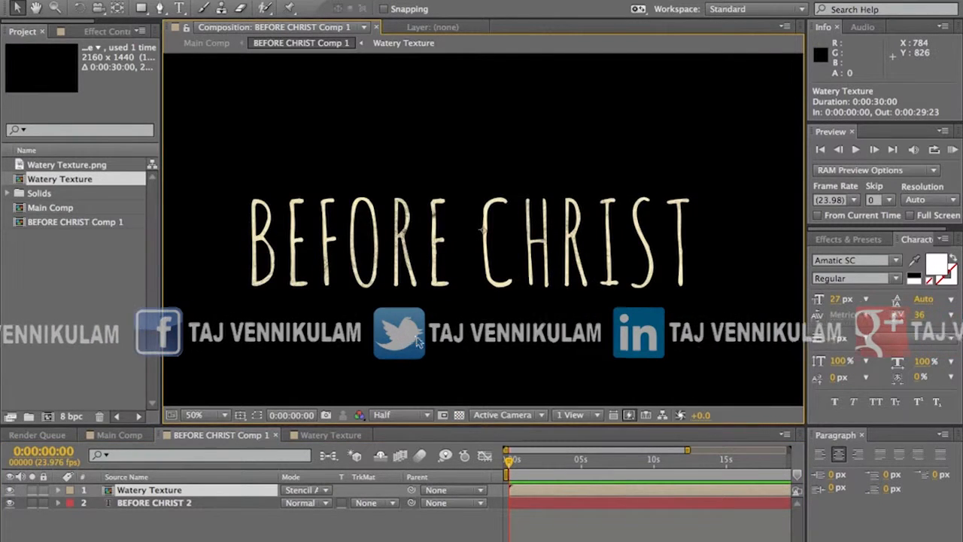
scroll(417, 341, "up", 2)
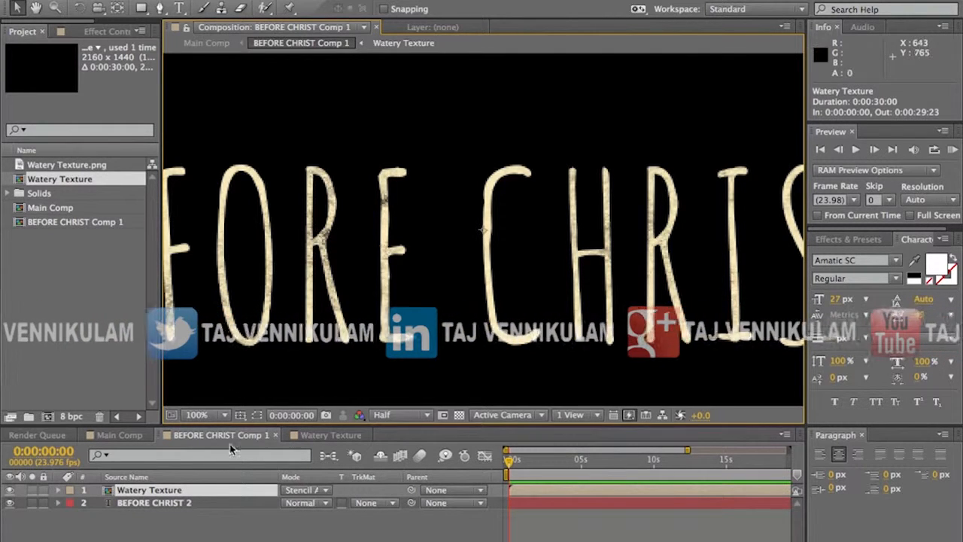
Step: Duplicate the BEFORE CHRIST 2 text layer and move the lower copy up and left to about 830, 492
left_click(193, 505)
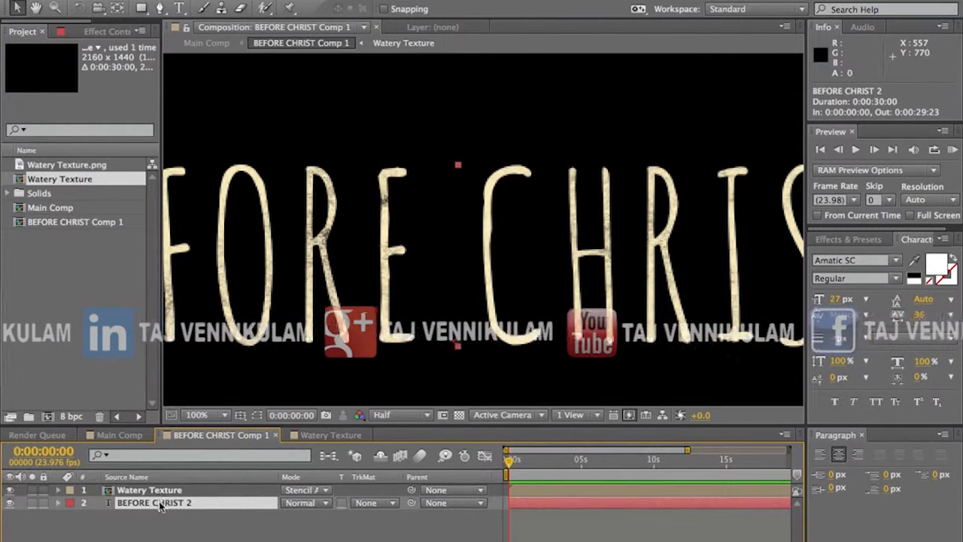
key("comma")
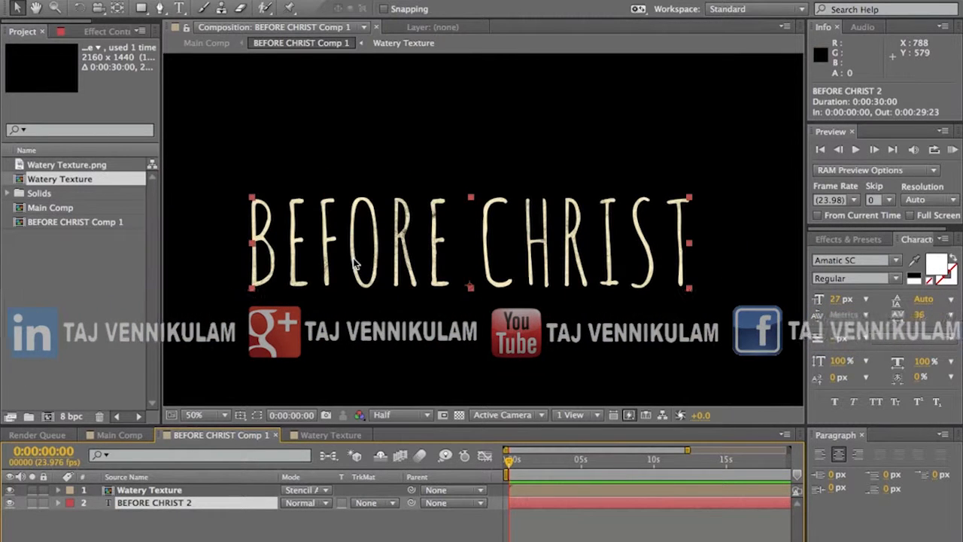
key("ctrl+d")
left_click(151, 515)
left_click_drag(423, 230, 386, 160)
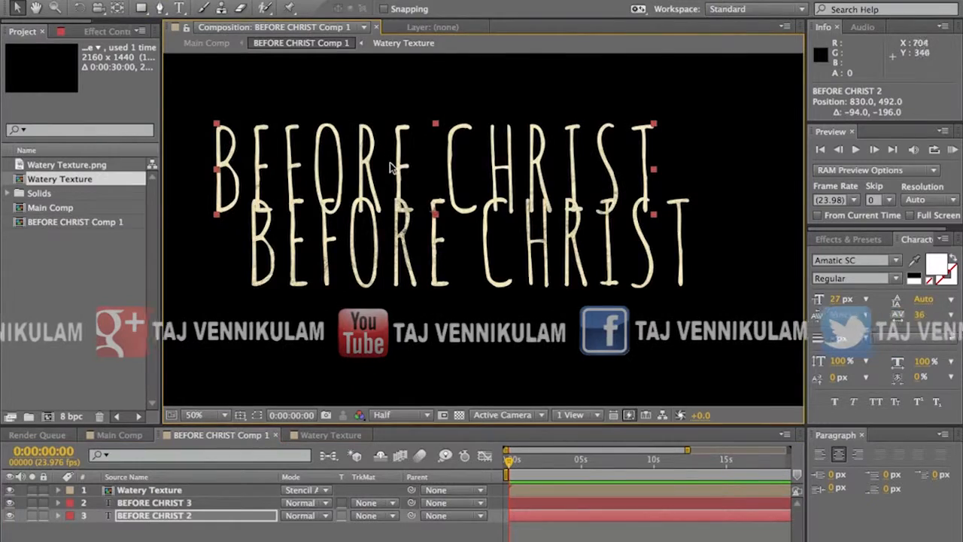
Step: Enlarge the moved BEFORE CHRIST 2 text copy to a scale of about 1494%
scroll(386, 160, "up", 3)
scroll(430, 264, "down", 3)
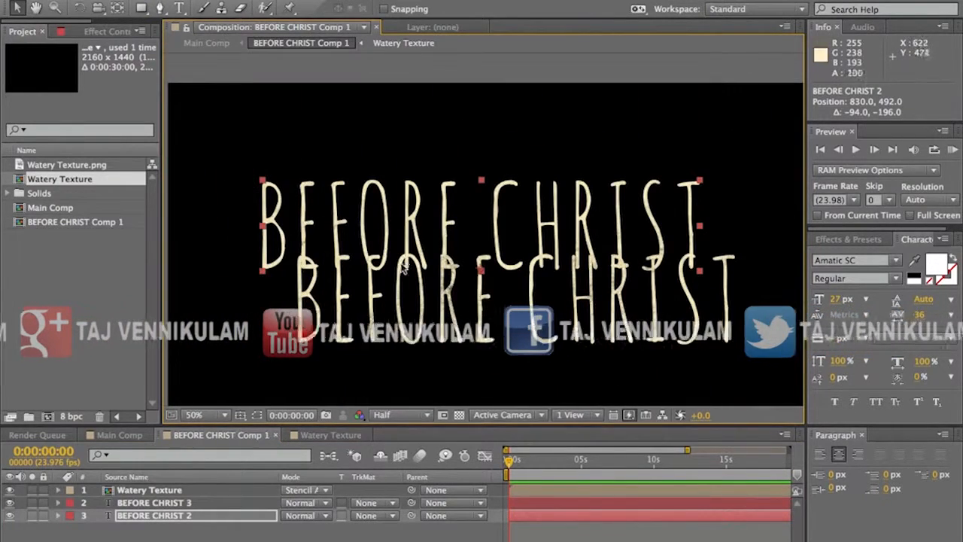
left_click_drag(699, 184, 716, 152)
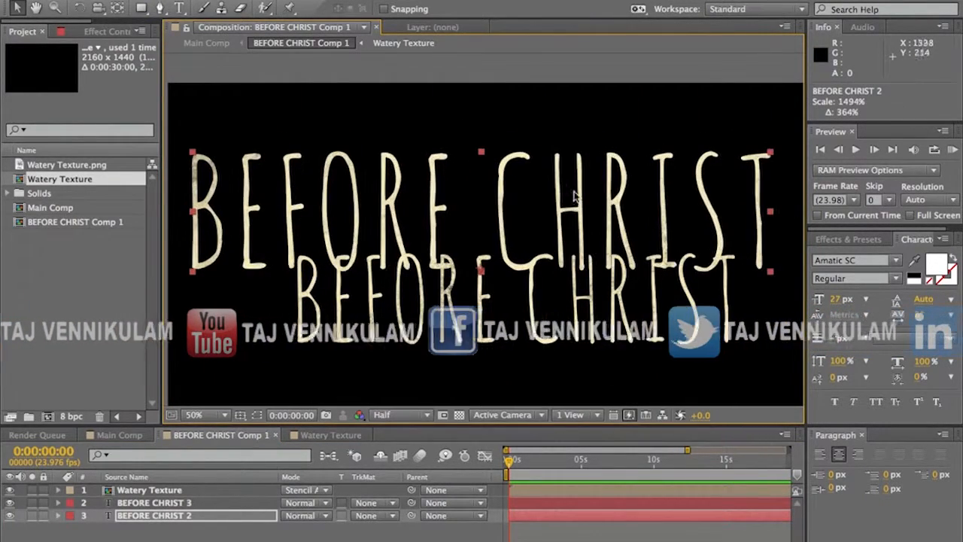
Step: Duplicate the enlarged title and shift the new copy around over the texture, ending at about 874, 890
key("ctrl+d")
left_click_drag(312, 215, 365, 269)
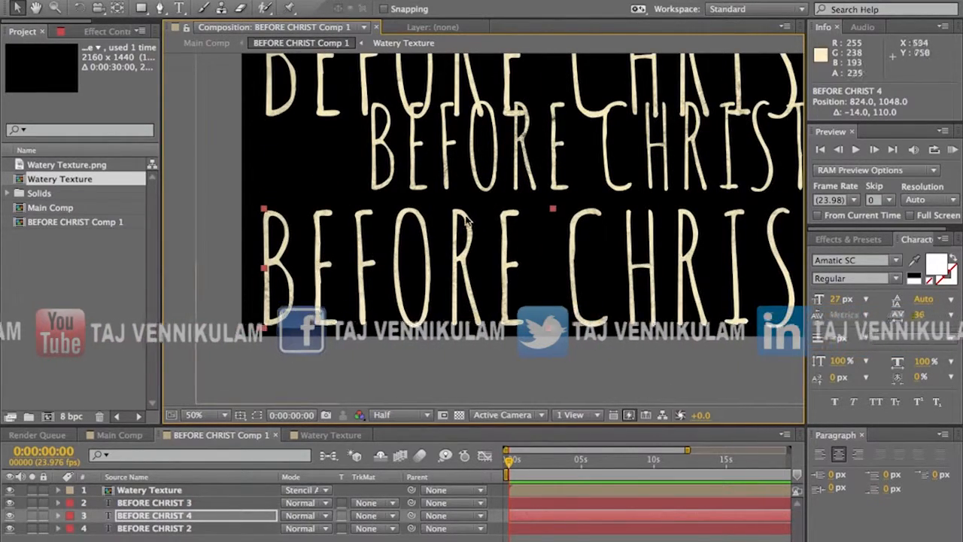
scroll(469, 227, "up", 2)
left_click_drag(430, 255, 444, 283)
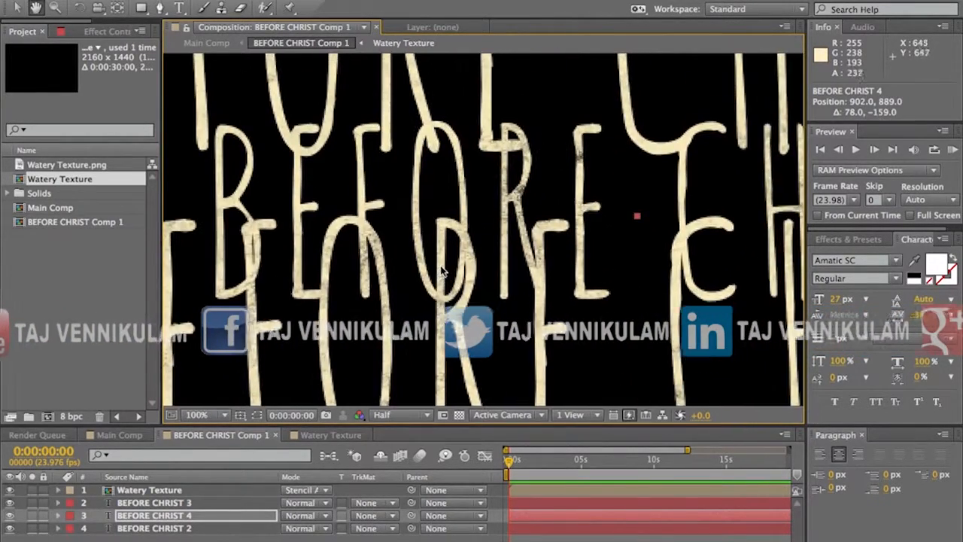
left_click_drag(431, 316, 410, 316)
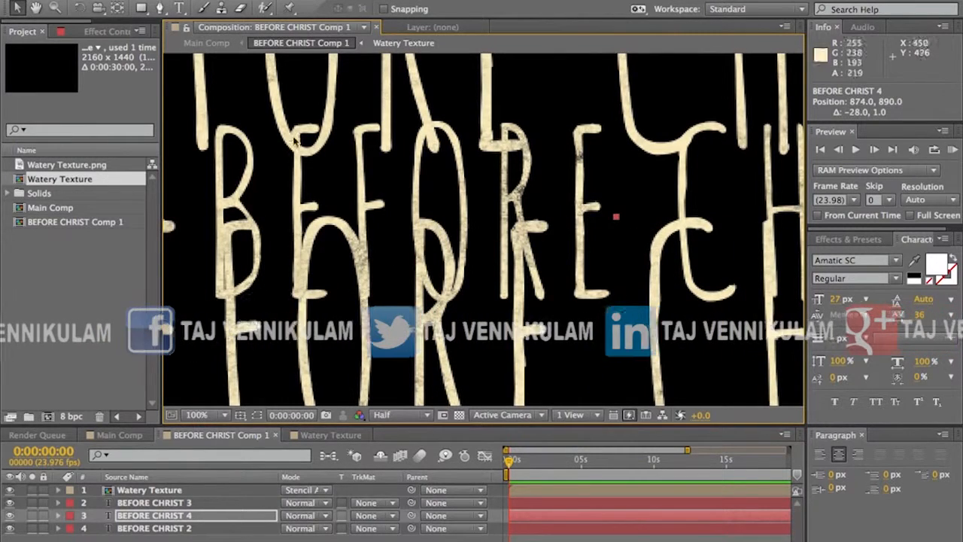
Step: Delete the enlarged text layers BEFORE CHRIST 2 and BEFORE CHRIST 4, keeping BEFORE CHRIST 3
left_click(154, 528, "shift")
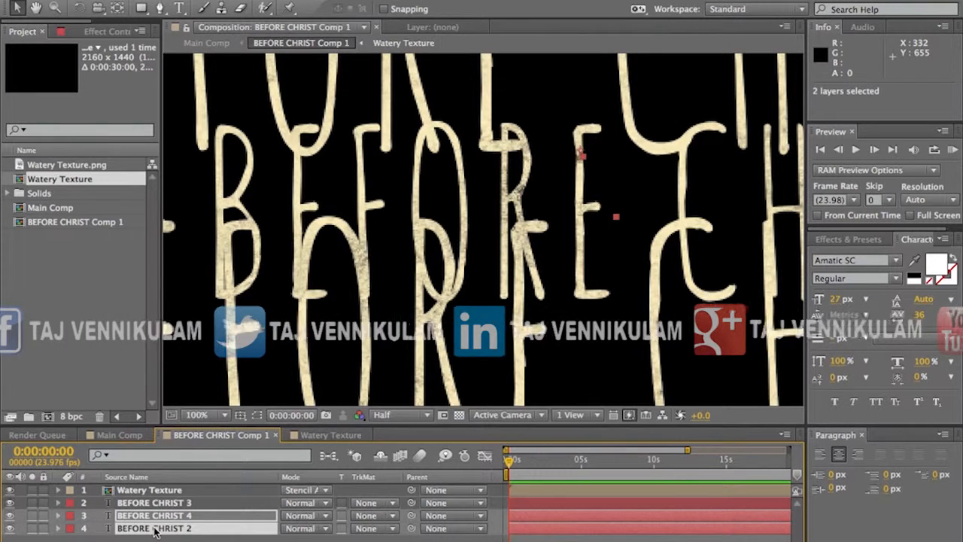
left_click(141, 539)
left_click(141, 529)
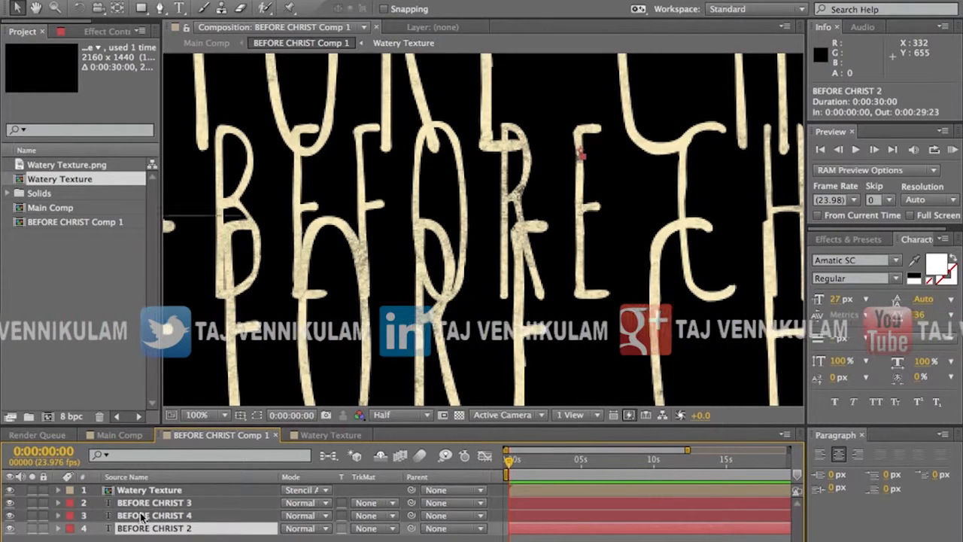
left_click(142, 515, "shift")
key("Delete")
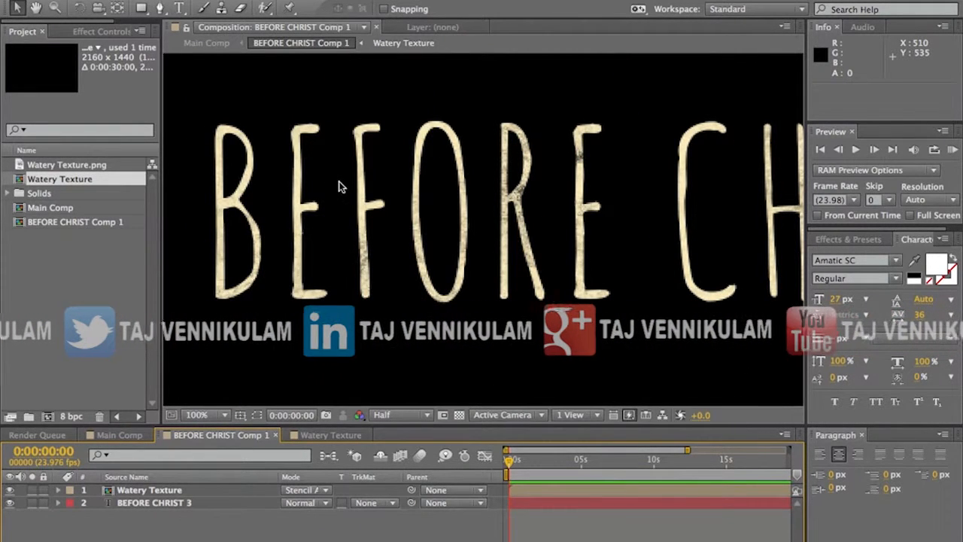
Step: Return to Main Comp and inspect the textured title over the purple background at 100% and 50%
key("comma")
left_click_drag(535, 220, 479, 224)
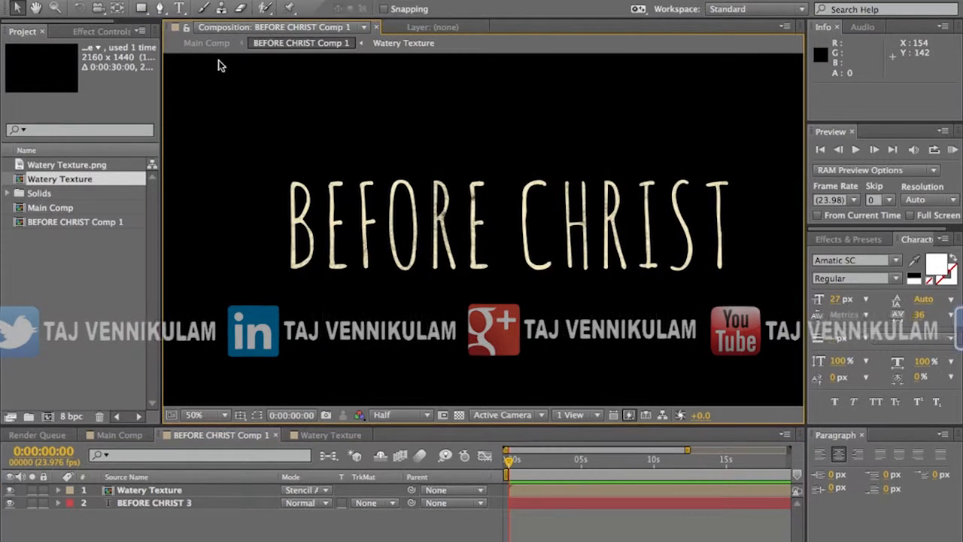
left_click(194, 42)
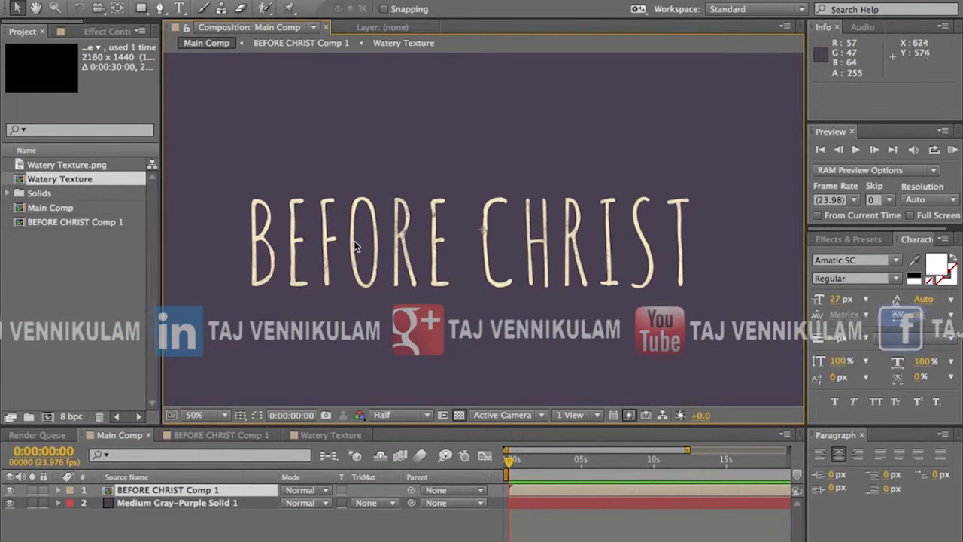
key("period")
key("comma")
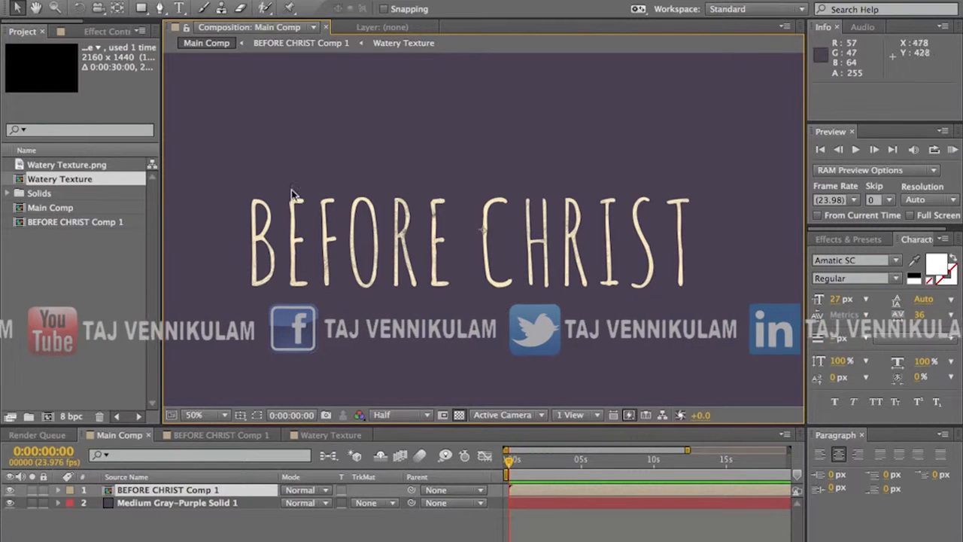
key("period")
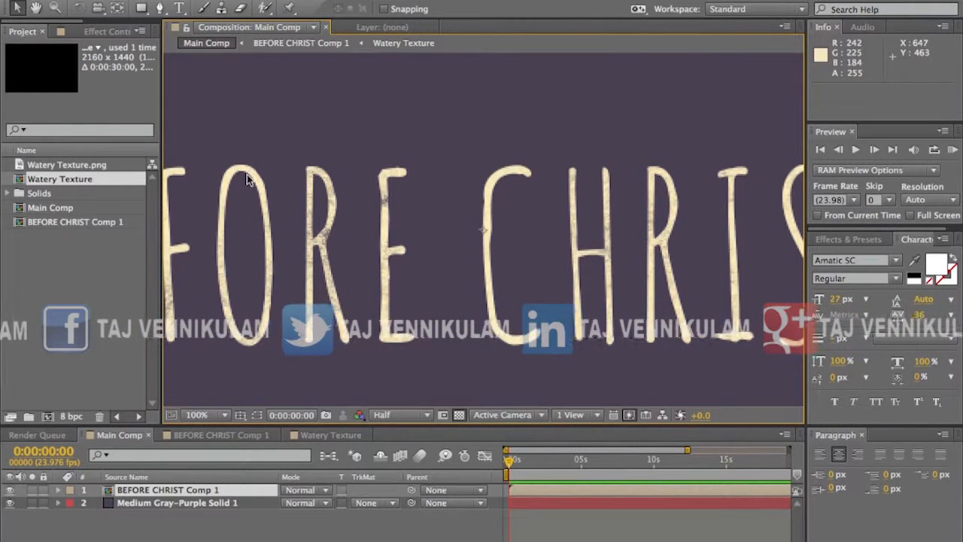
key("comma")
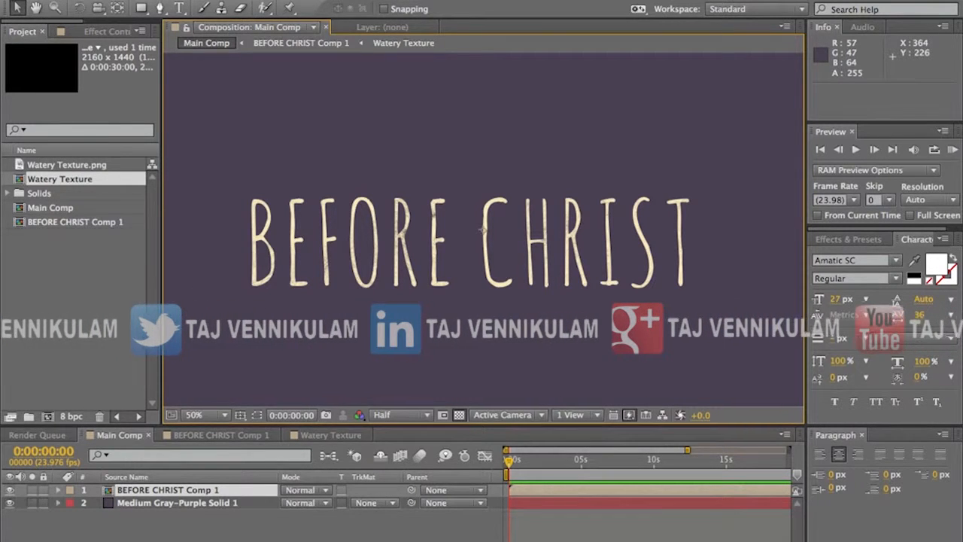
Step: Add an adjustment layer above BEFORE CHRIST Comp 1 and apply the Displacement Map effect to it
left_click(276, 0)
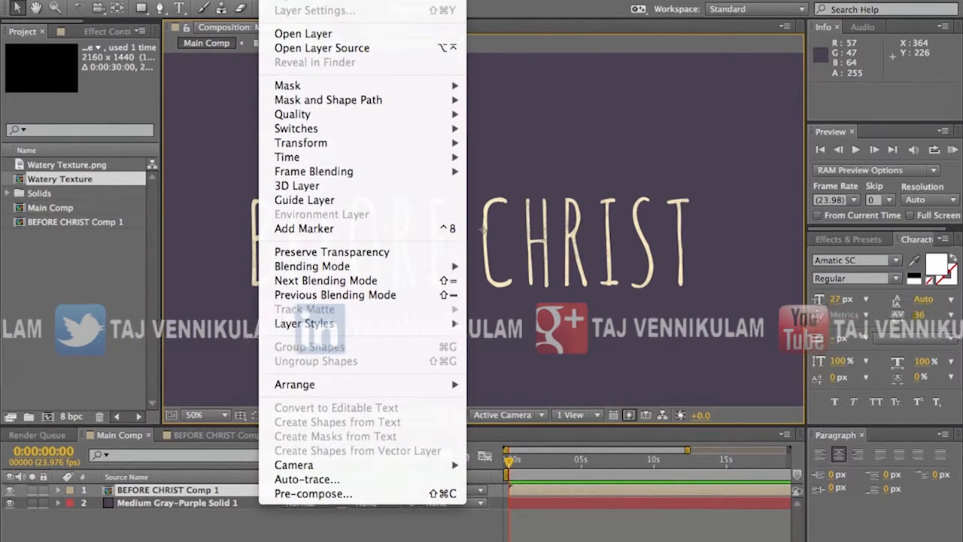
mouse_move(361, 0)
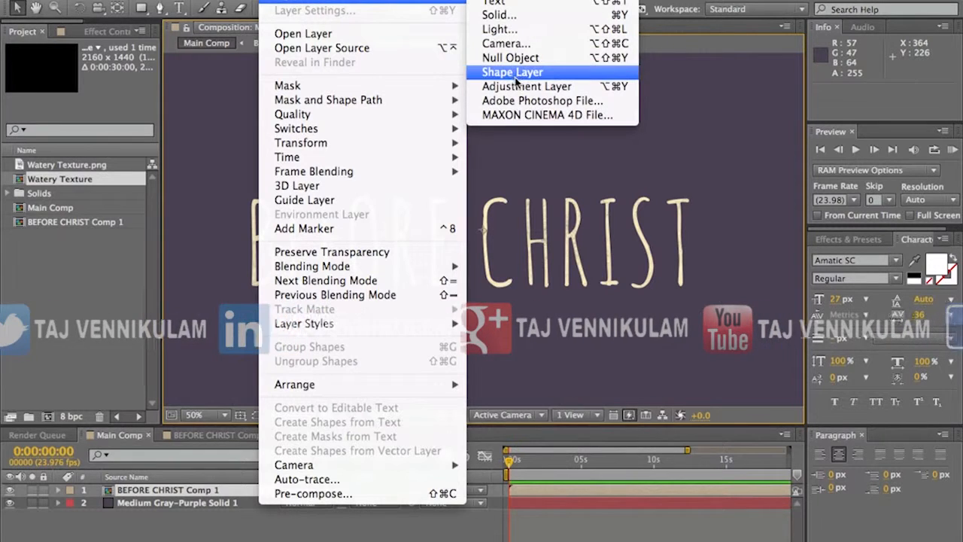
left_click(516, 88)
left_click(324, 1)
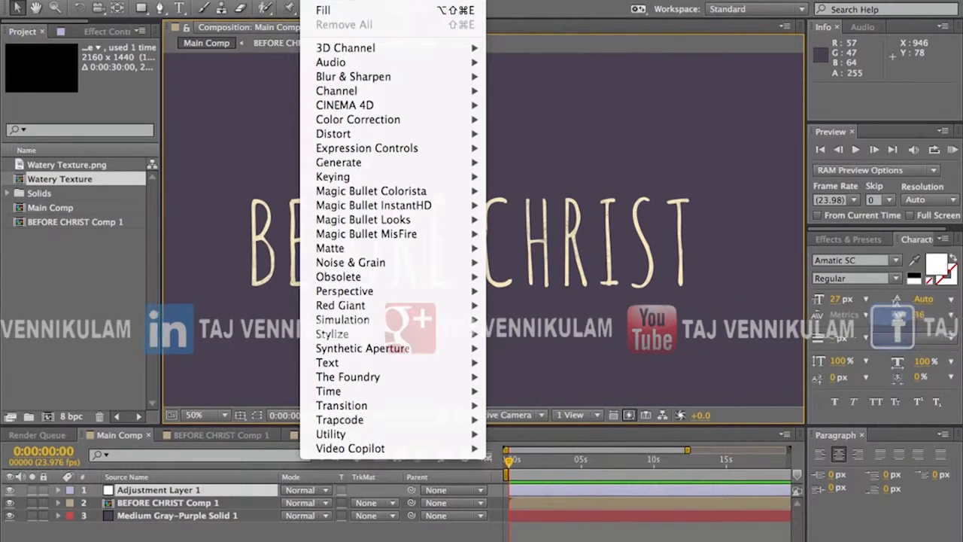
mouse_move(391, 295)
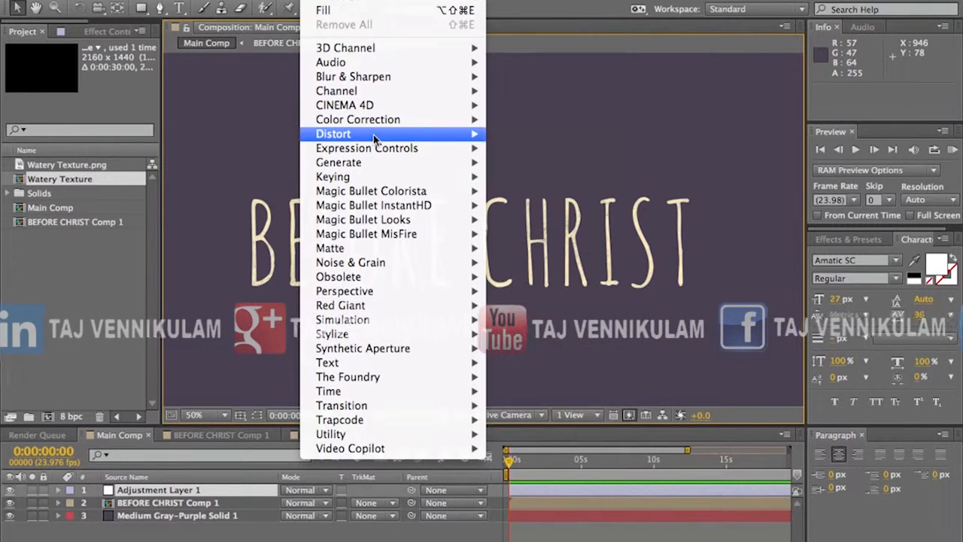
mouse_move(373, 136)
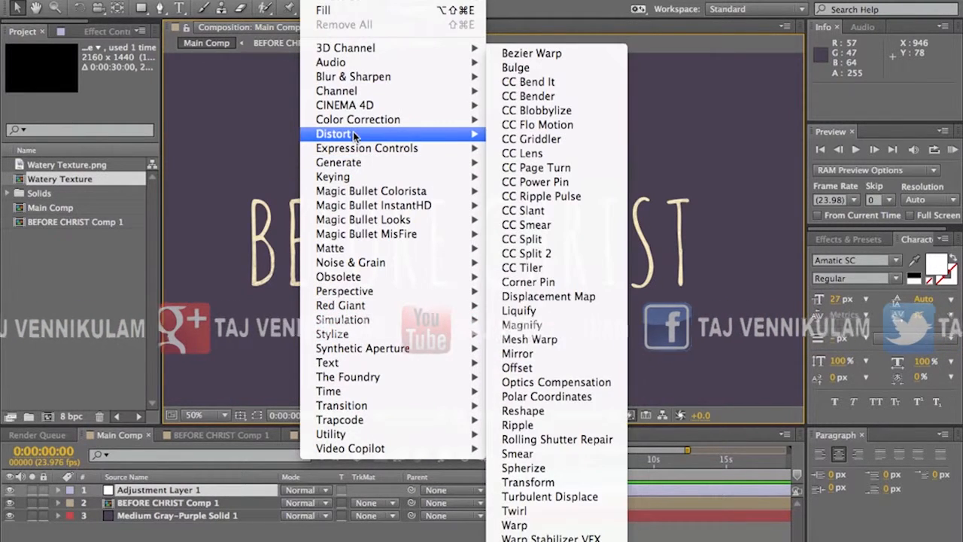
left_click(568, 297)
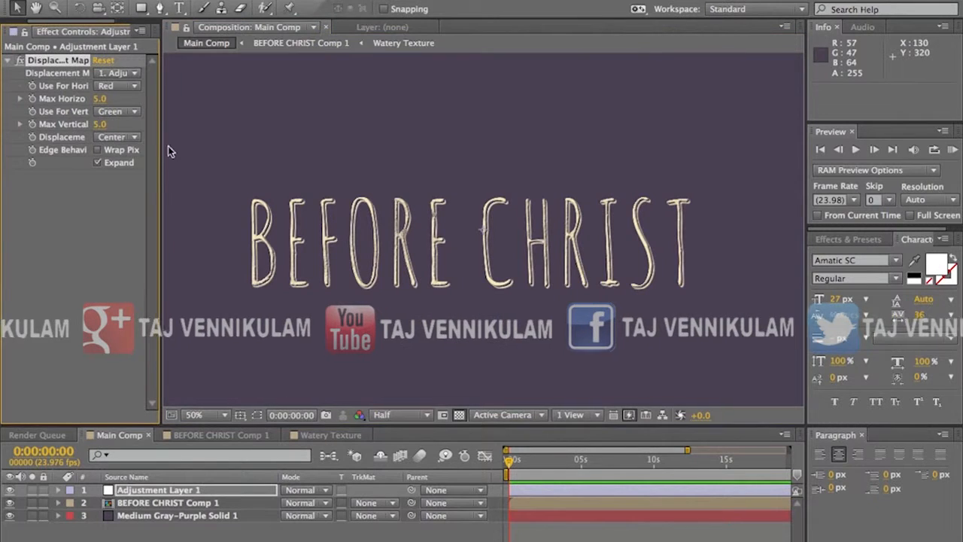
Step: Set the Displacement Map to use Luminance horizontally and vertically, with both maximum displacements at 2.0
left_click_drag(160, 149, 272, 148)
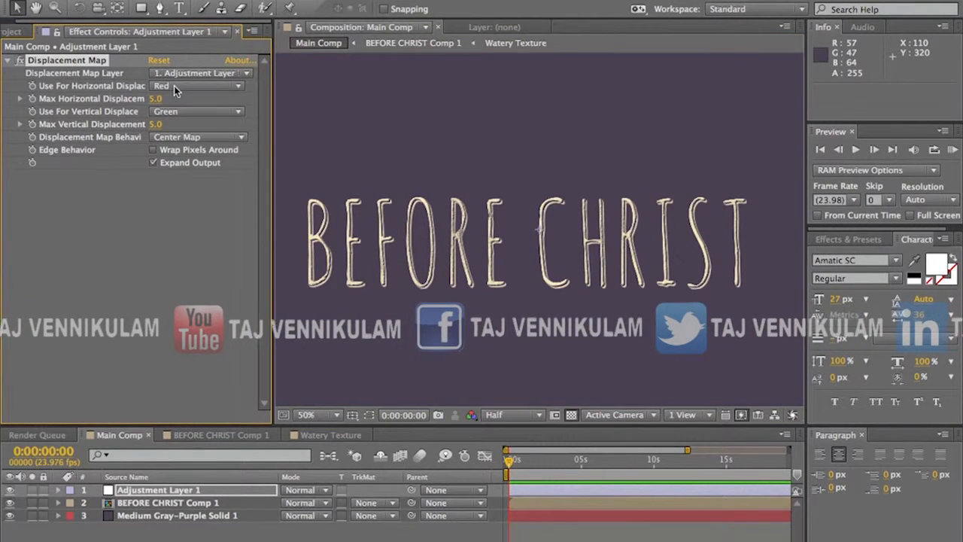
left_click(174, 86)
left_click(187, 160)
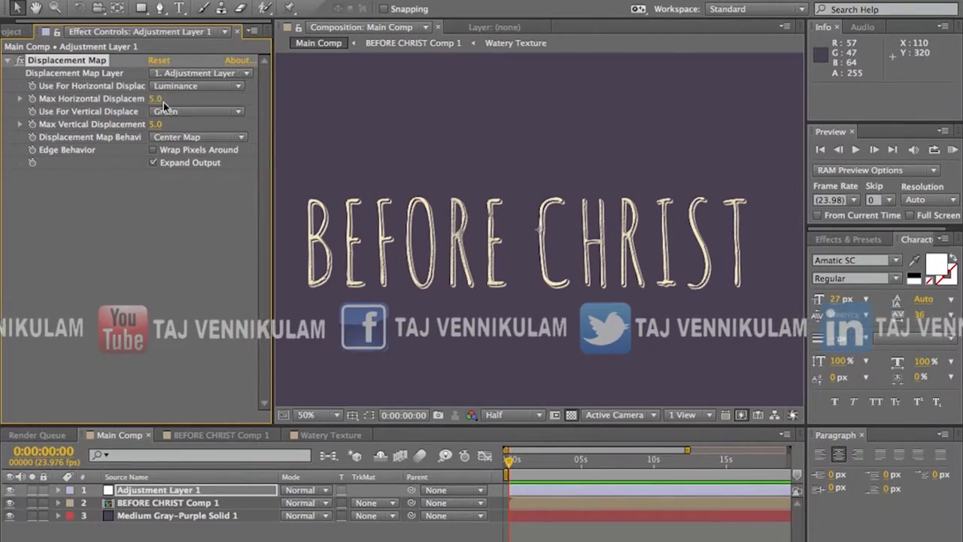
type("2")
left_click(196, 111)
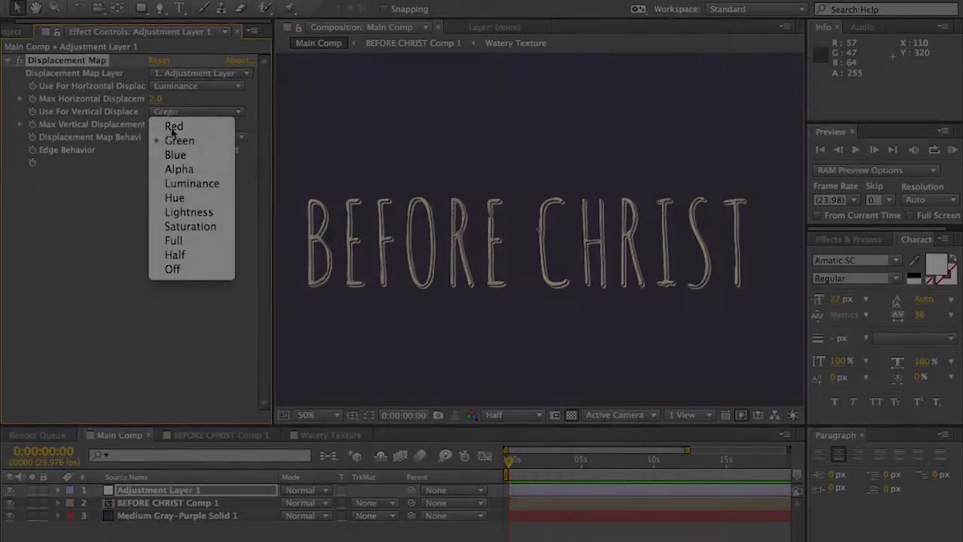
left_click(178, 134)
left_click(156, 124)
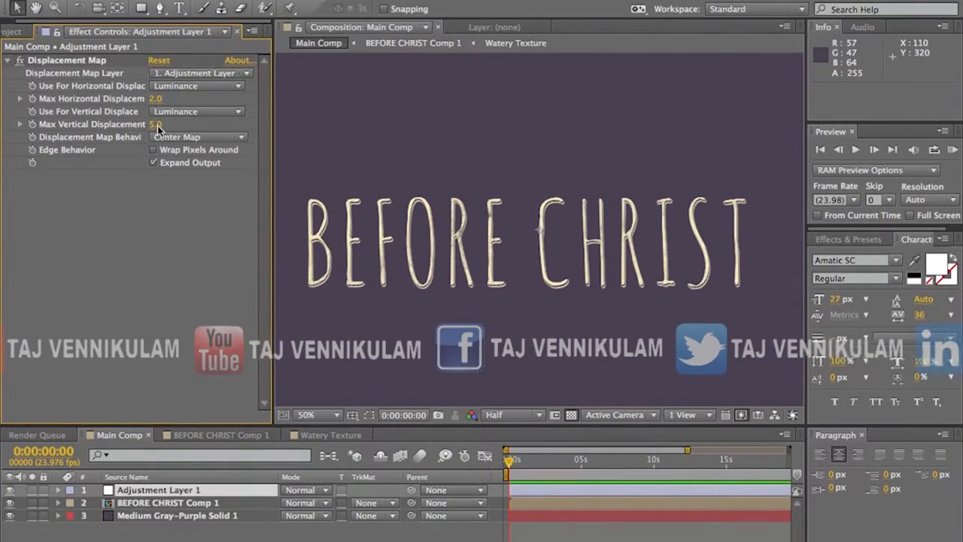
key("Return")
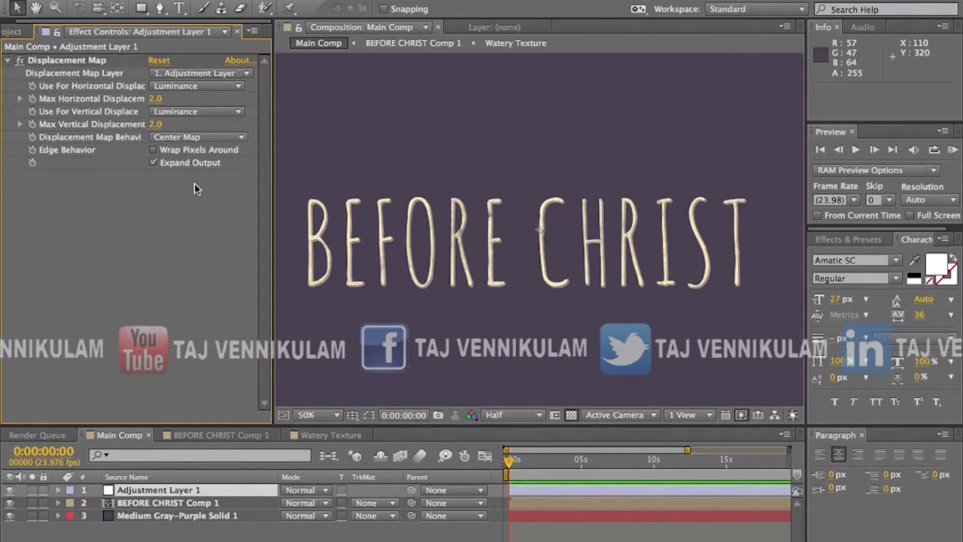
left_click(48, 61)
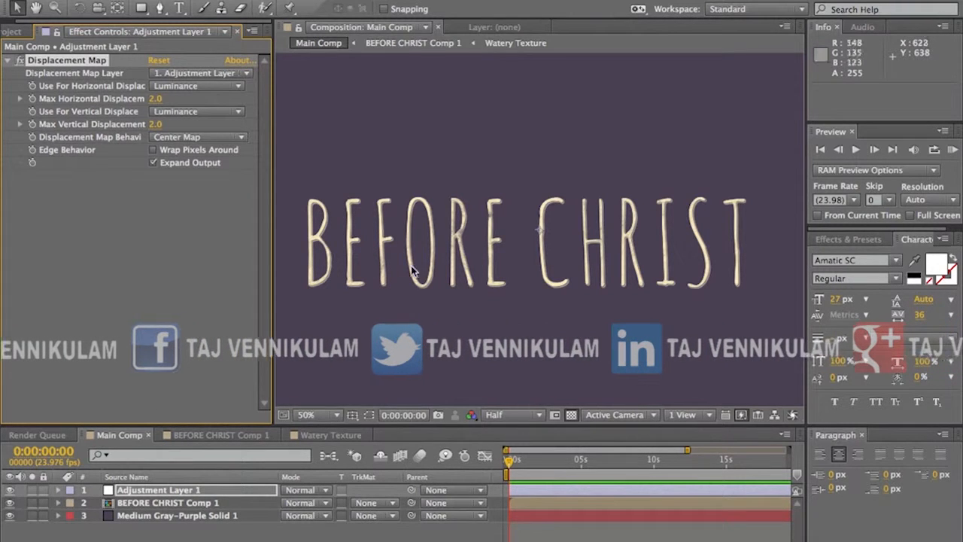
Step: Add a 1920 × 1080 px gray-purple solid above the adjustment layer in Main Comp
left_click(142, 490)
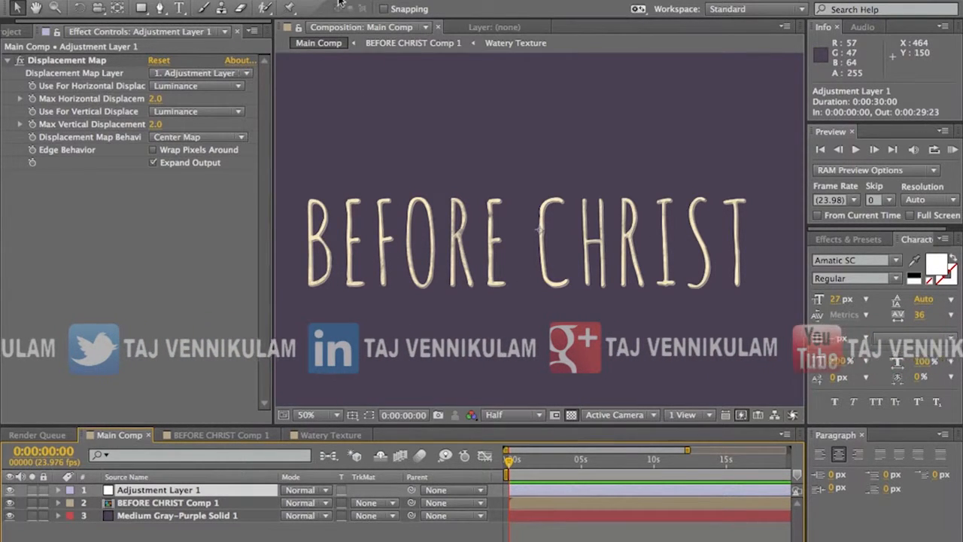
left_click(280, 0)
mouse_move(290, 1)
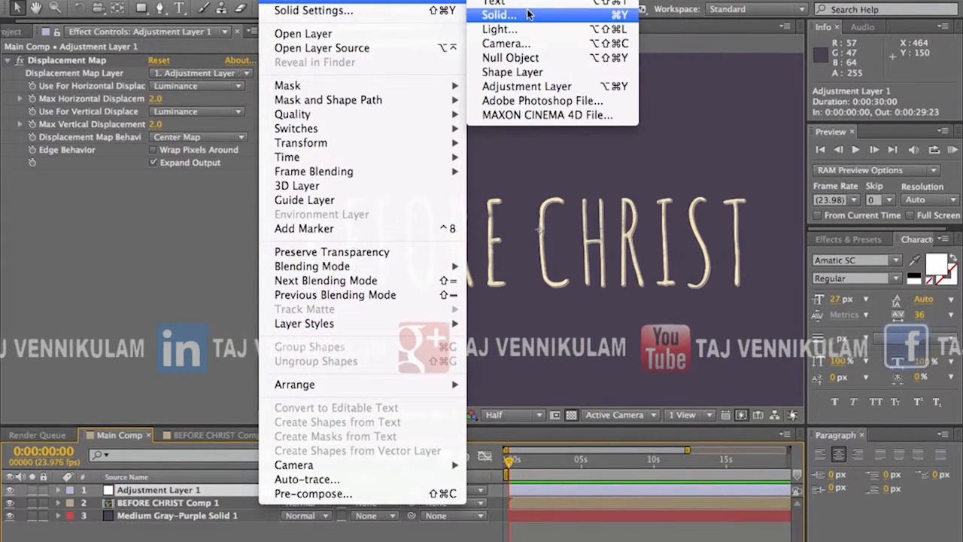
left_click(499, 15)
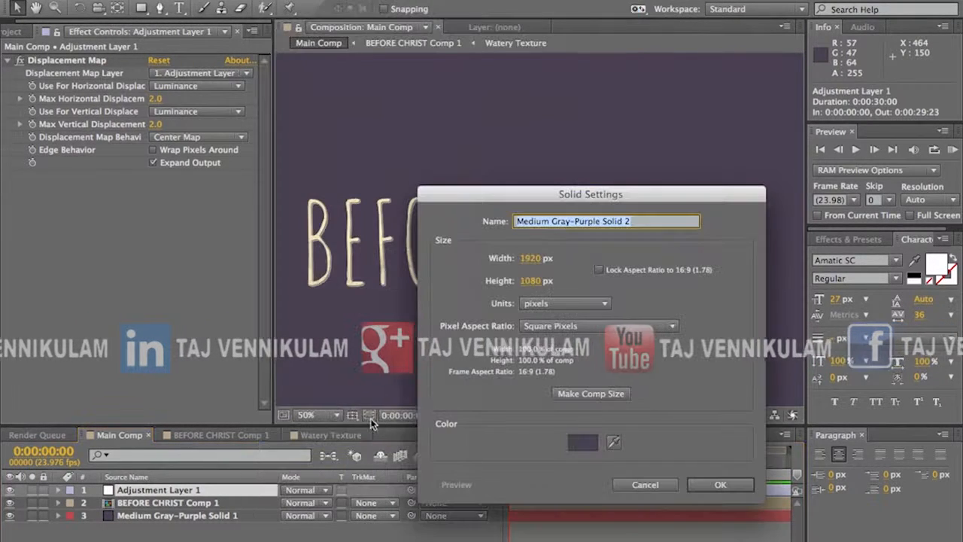
left_click(718, 485)
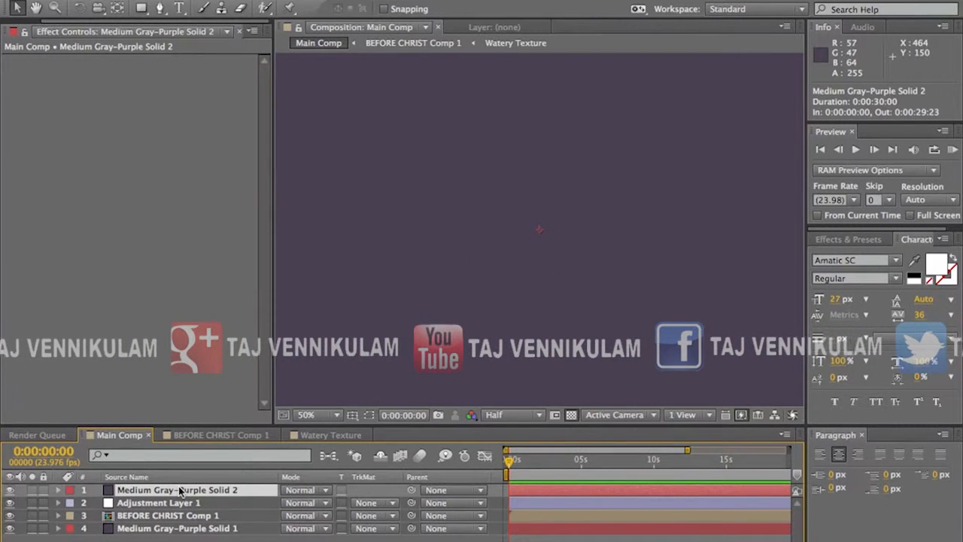
Step: Pre-compose Medium Gray-Purple Solid 2 as "displacement layer", moving all attributes into the new composition
key("super+shift+c")
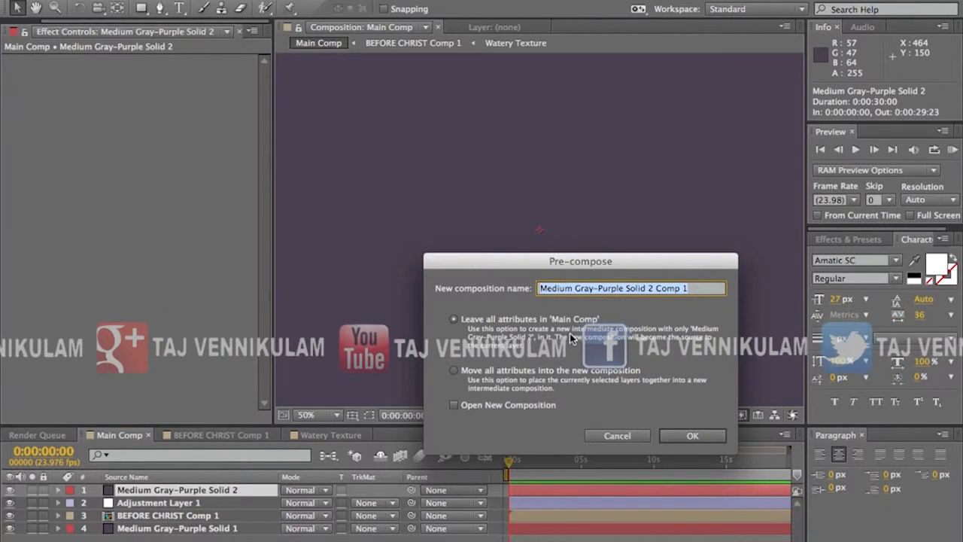
key("BackSpace")
type("disp")
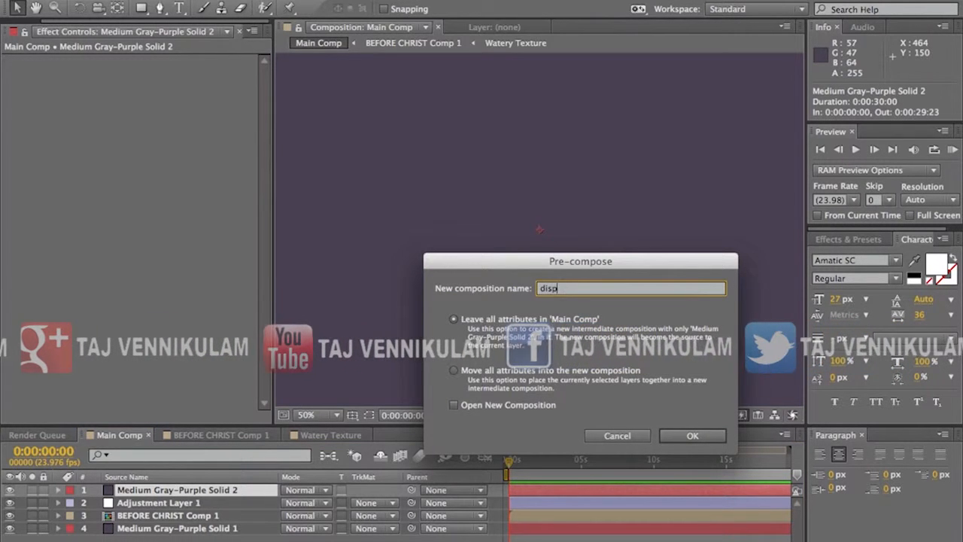
type("lacement layer")
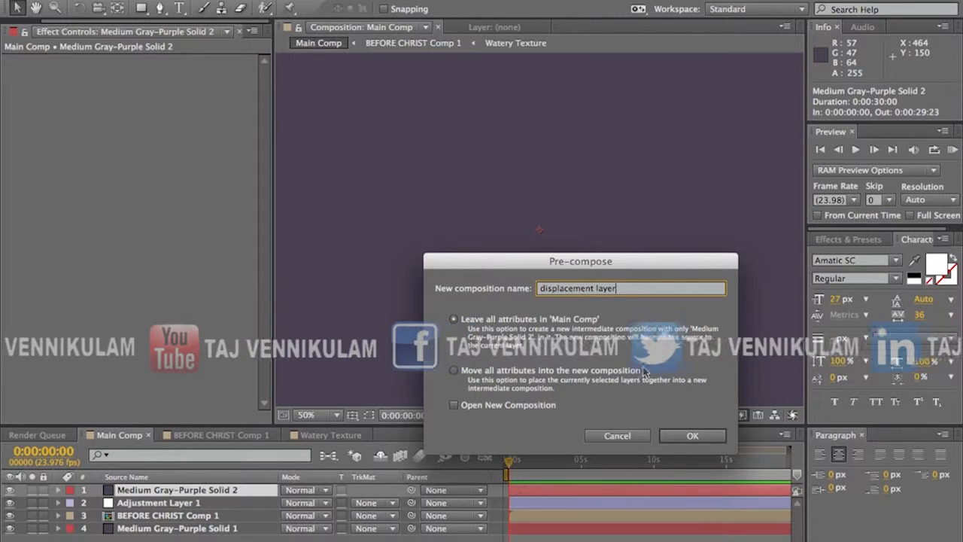
left_click(454, 369)
left_click(688, 437)
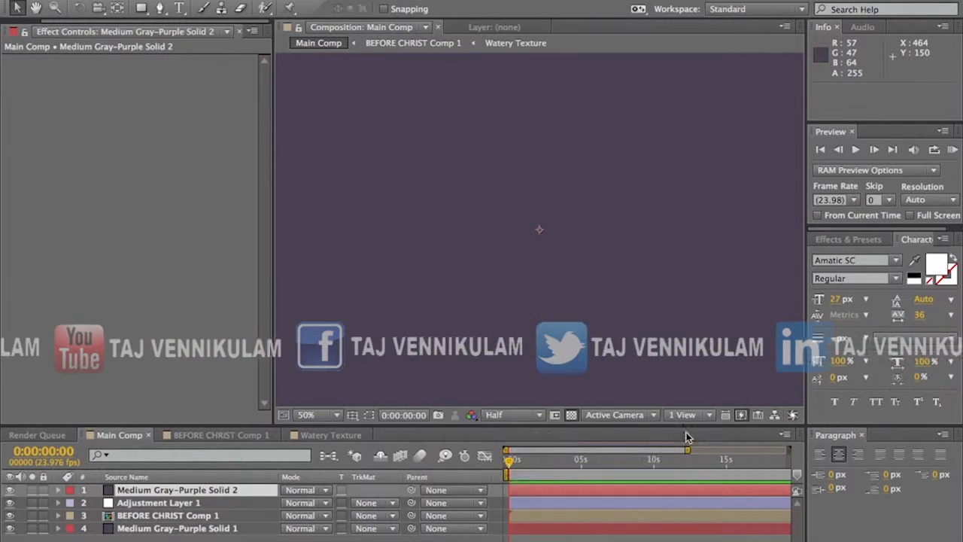
Step: Open the displacement layer composition and apply the Fractal Noise effect to its solid
double_click(167, 490)
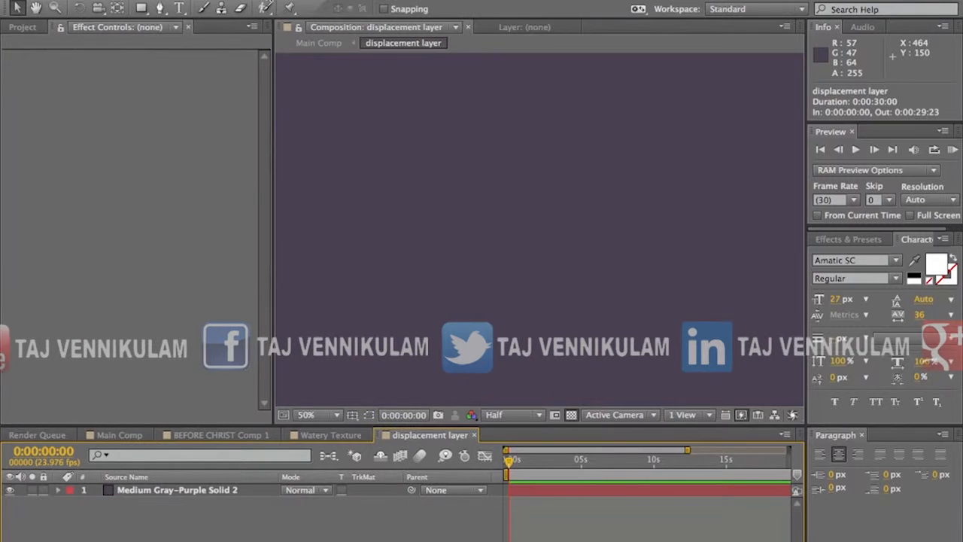
left_click(127, 490)
left_click(318, 0)
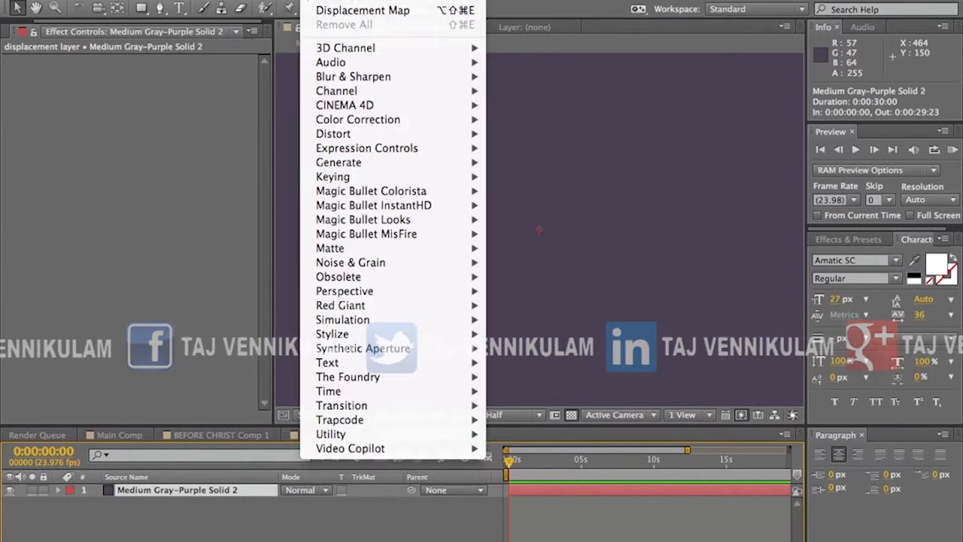
key("Escape")
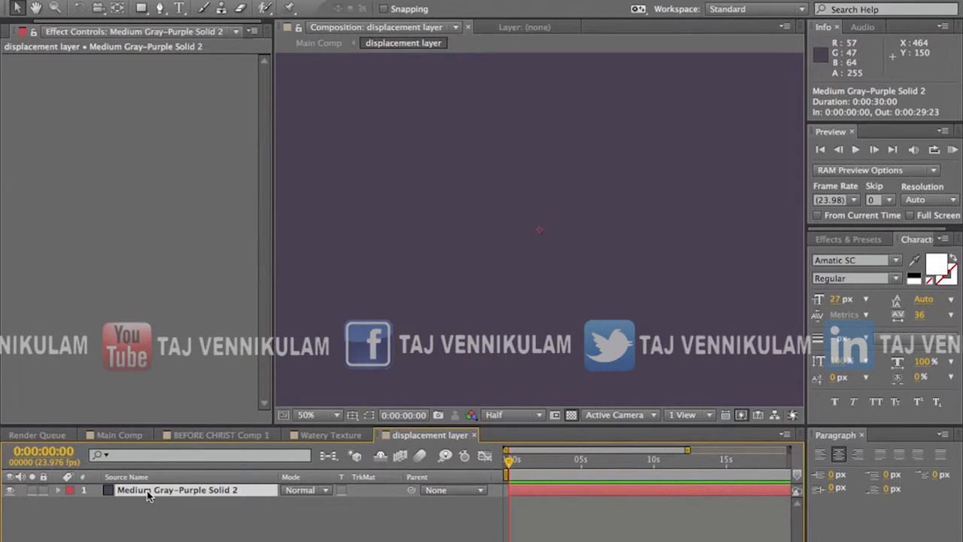
left_click(316, 1)
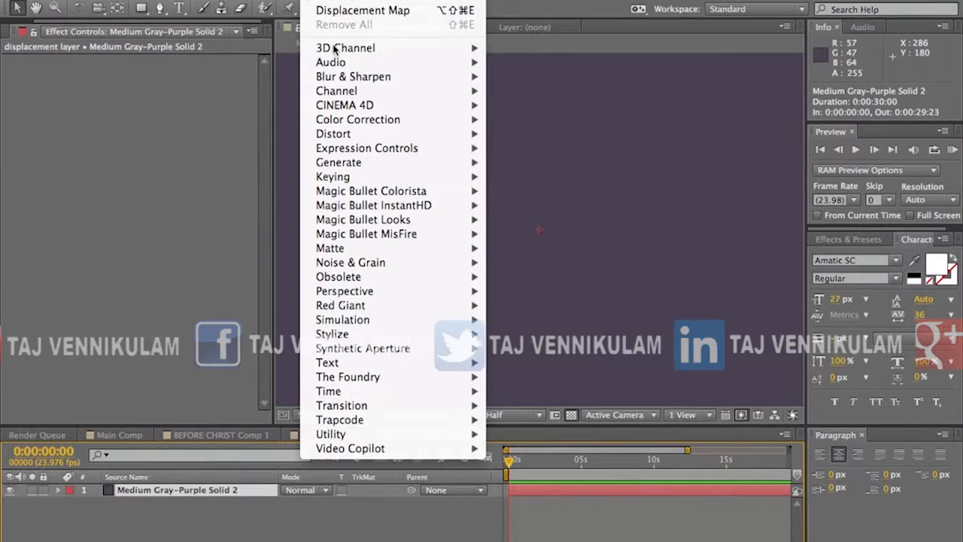
mouse_move(376, 262)
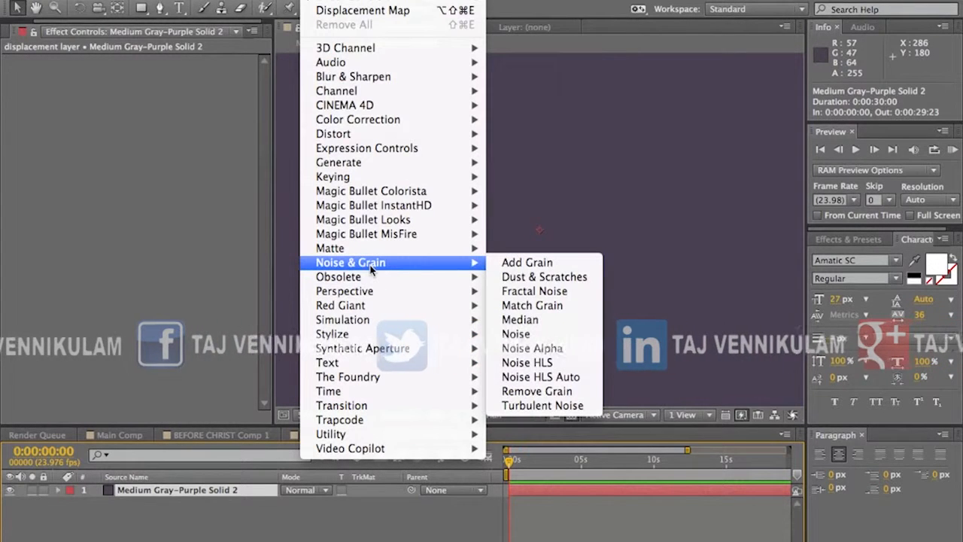
left_click(550, 291)
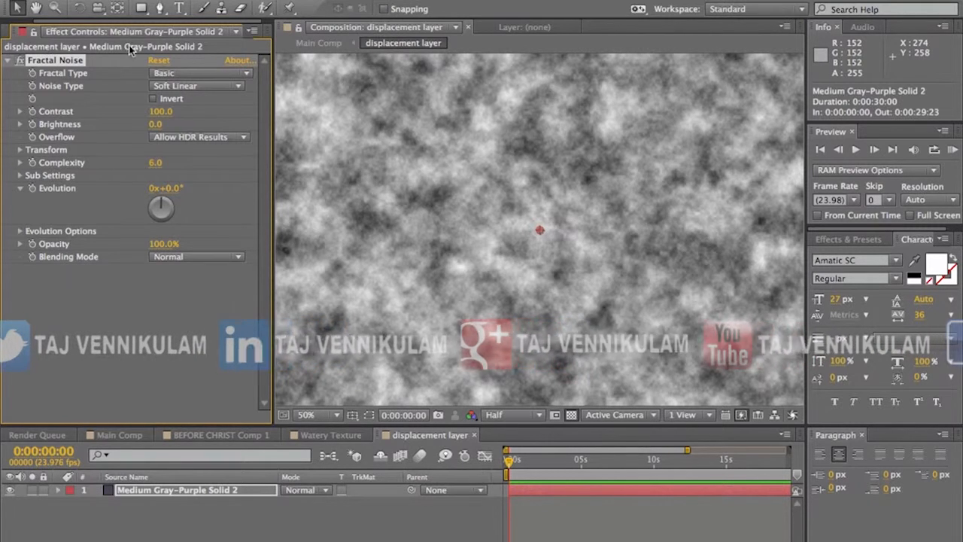
Step: Set the Fractal Noise to Dynamic fractal type and Spline noise type, with contrast 132 and brightness 11
left_click(175, 73)
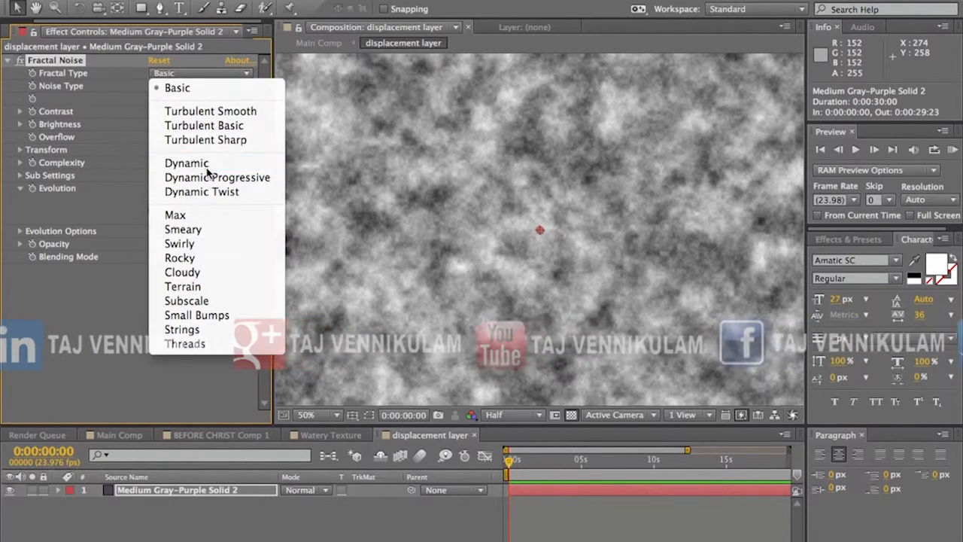
left_click(203, 164)
left_click(181, 87)
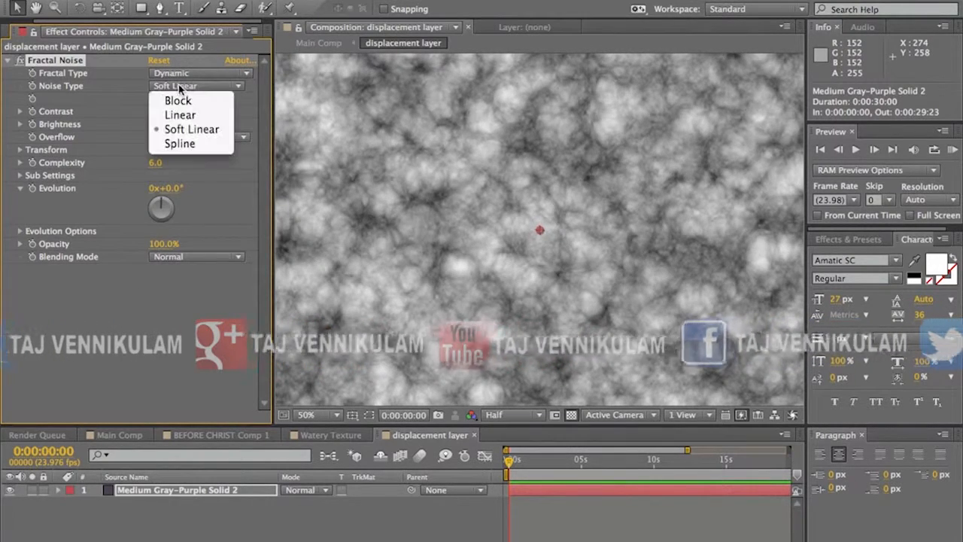
left_click(180, 144)
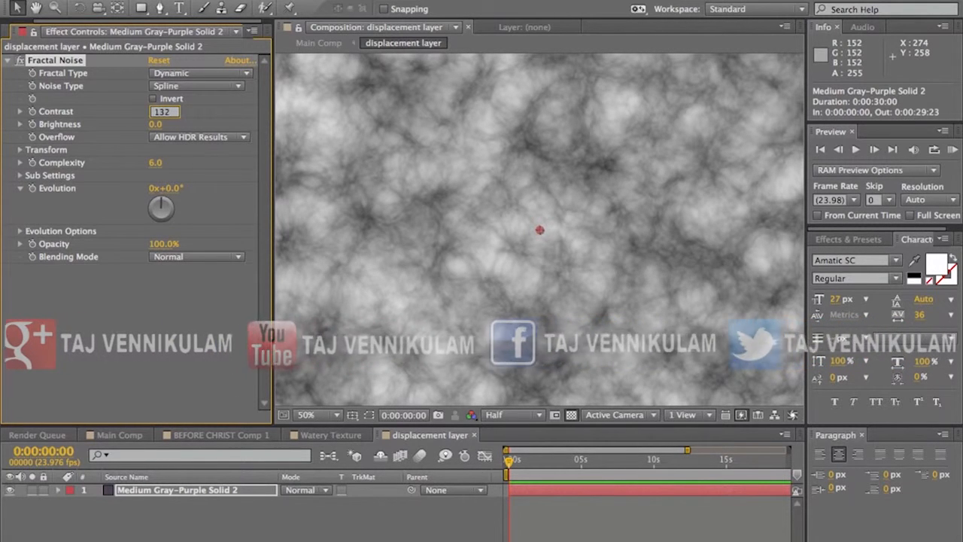
key("Return")
left_click(158, 124)
type("11")
key("Return")
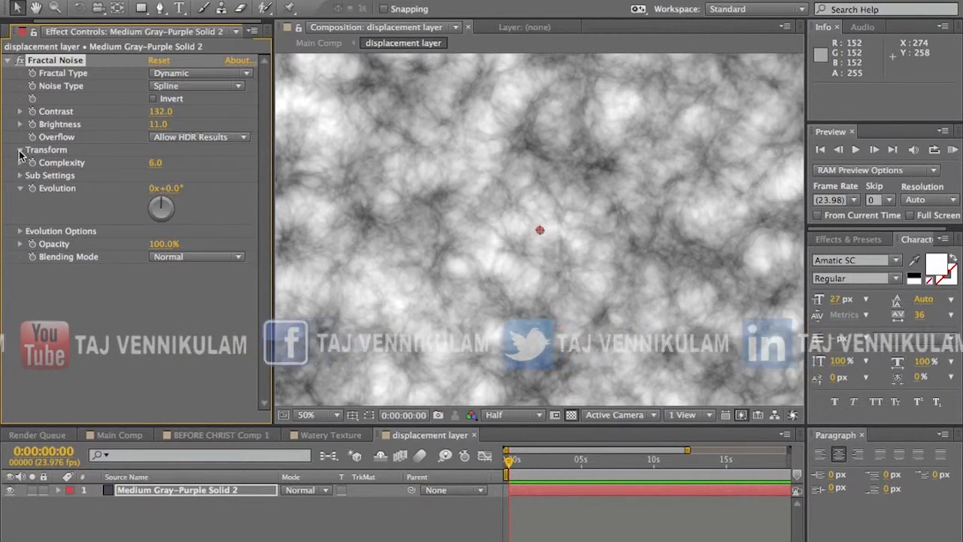
Step: Set the Fractal Noise scale to 50 and turn its Evolution to 0x+252°
left_click(20, 150)
left_click(159, 188)
type("50")
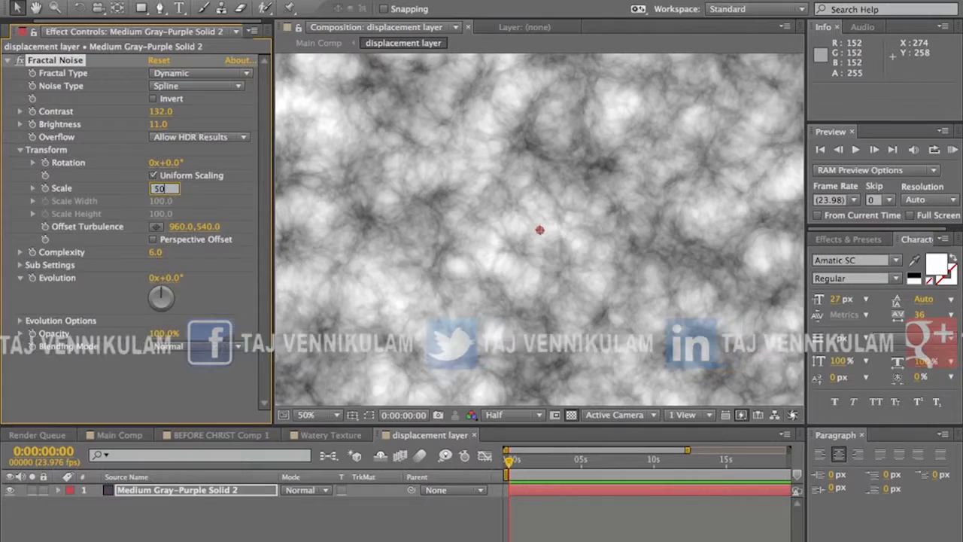
key("Return")
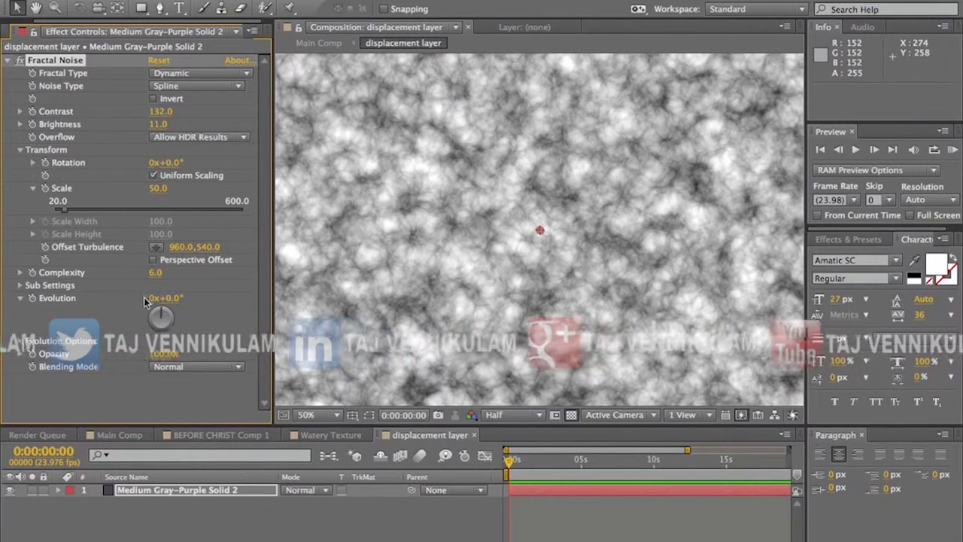
mouse_move(155, 314)
left_mouse_down()
mouse_move(165, 316)
mouse_move(153, 326)
mouse_move(157, 303)
mouse_move(164, 331)
mouse_move(148, 321)
mouse_move(149, 309)
mouse_move(173, 323)
mouse_move(164, 345)
mouse_move(181, 330)
mouse_move(177, 312)
mouse_move(181, 327)
mouse_move(152, 351)
mouse_move(174, 331)
mouse_move(137, 317)
mouse_move(162, 356)
mouse_move(171, 331)
mouse_move(155, 301)
mouse_move(191, 341)
mouse_move(161, 348)
mouse_move(142, 324)
left_mouse_up()
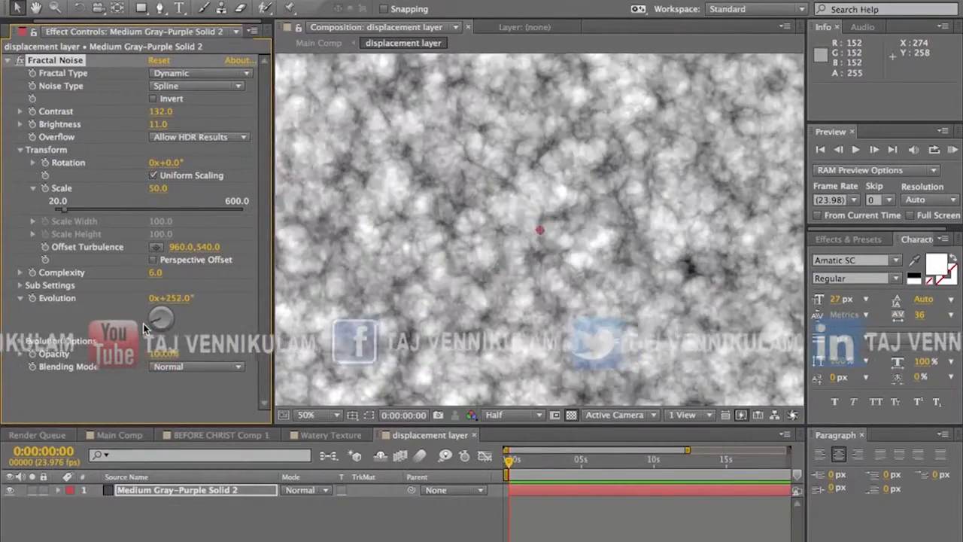
Step: Add an expression to the Fractal Noise Random Seed that changes the seed over time
left_click(21, 340)
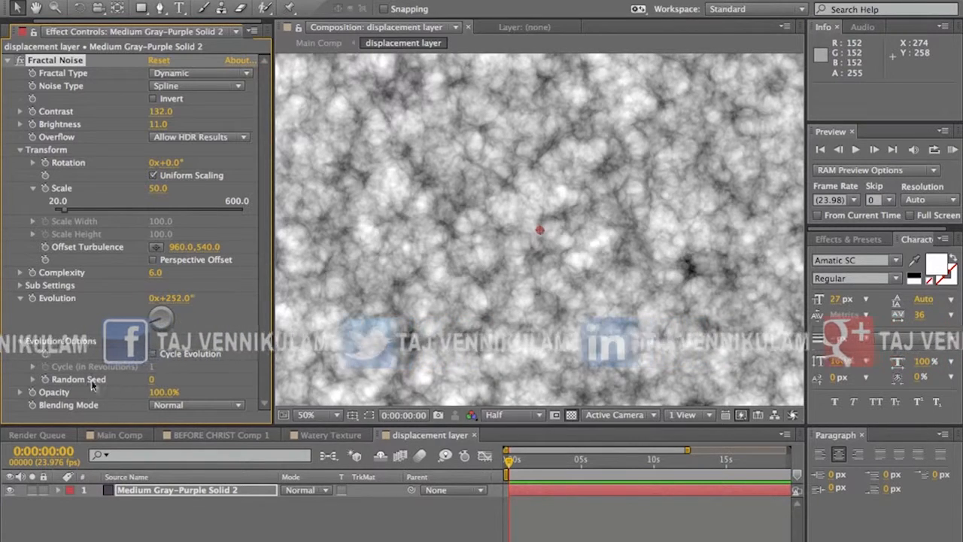
left_click(45, 380, "alt")
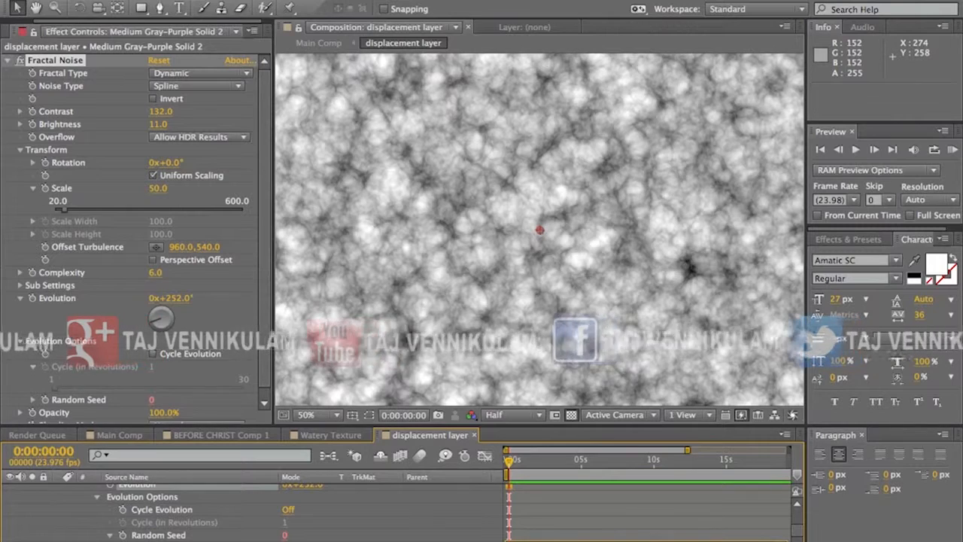
left_click(552, 517)
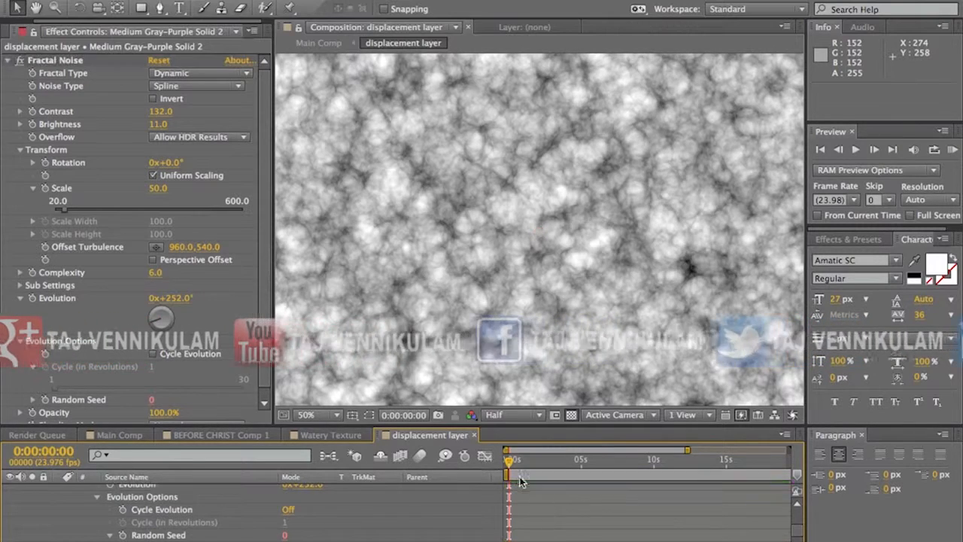
Step: Scrub through the first three seconds of the displacement layer composition to check how the noise changes
left_click_drag(509, 458, 526, 472)
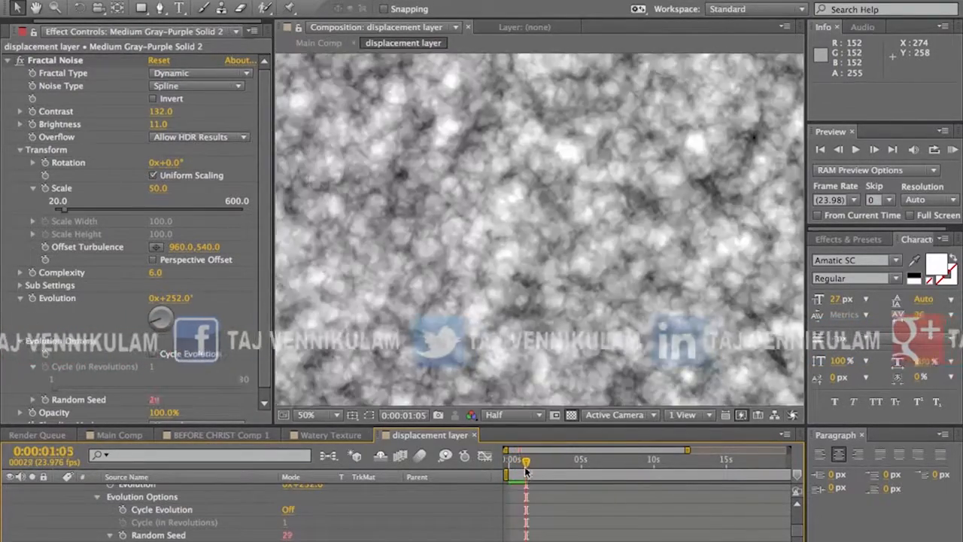
key("equal")
key("equal")
left_click_drag(533, 467, 645, 456)
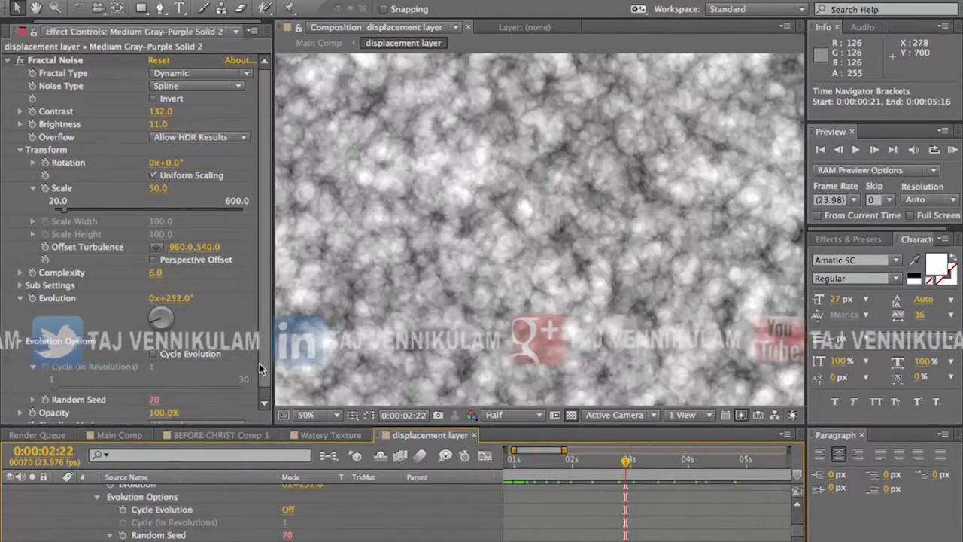
Step: Return to Main Comp and hide the displacement layer
left_click(314, 38)
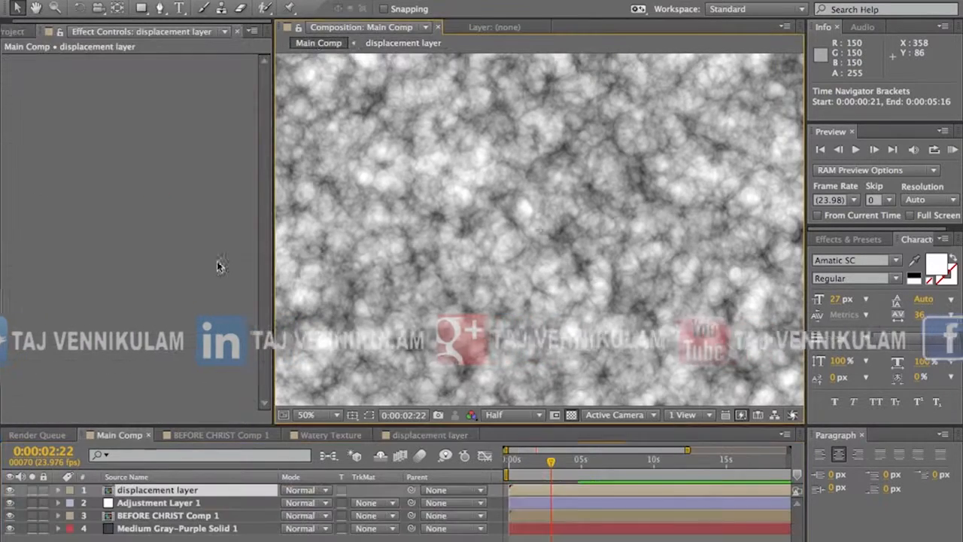
left_click(135, 516)
left_click(135, 504)
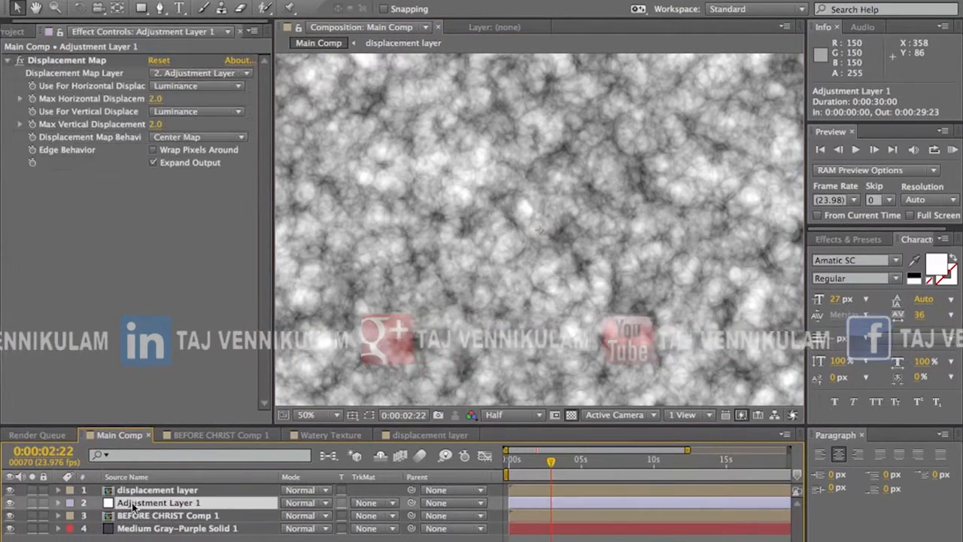
left_click(9, 490)
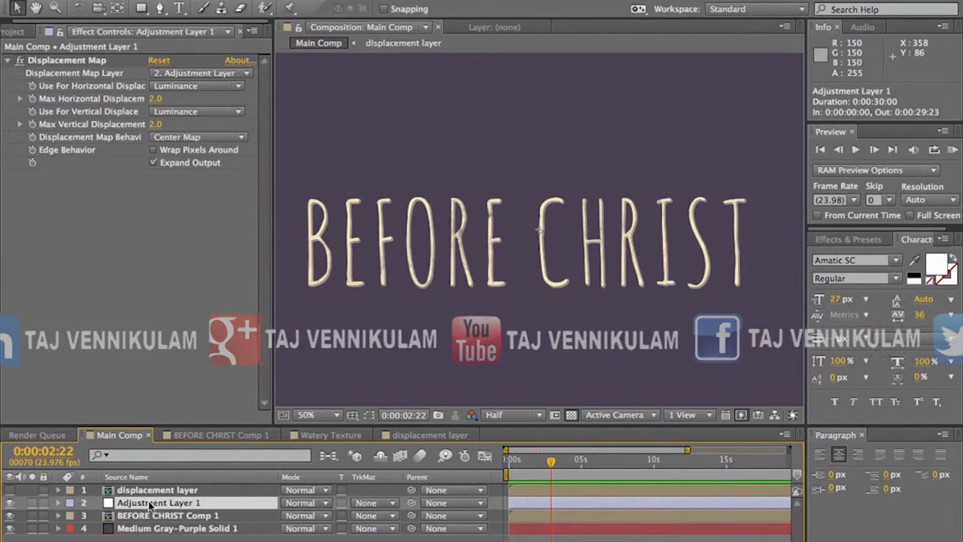
Step: Rename Adjustment Layer 1 in Main Comp as "displacement"
double_click(158, 503)
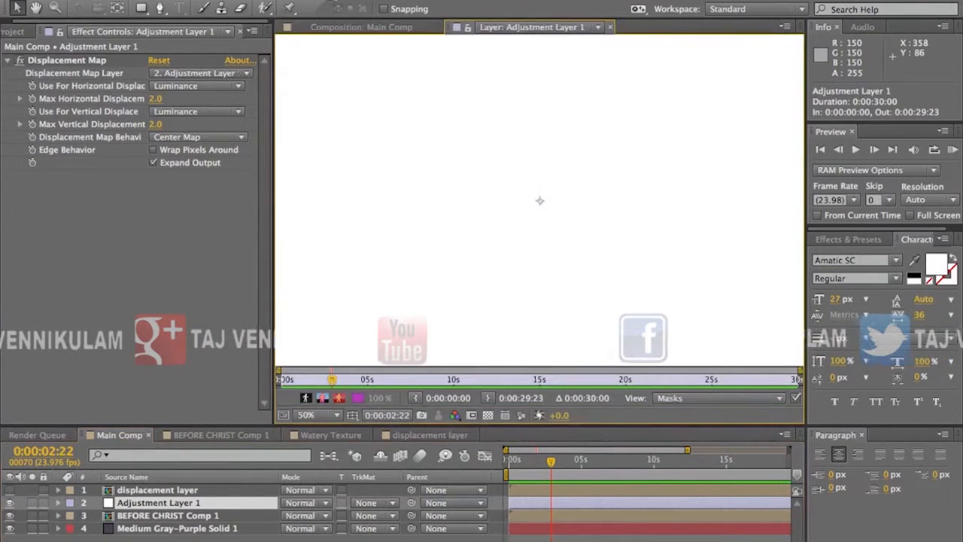
left_click(329, 27)
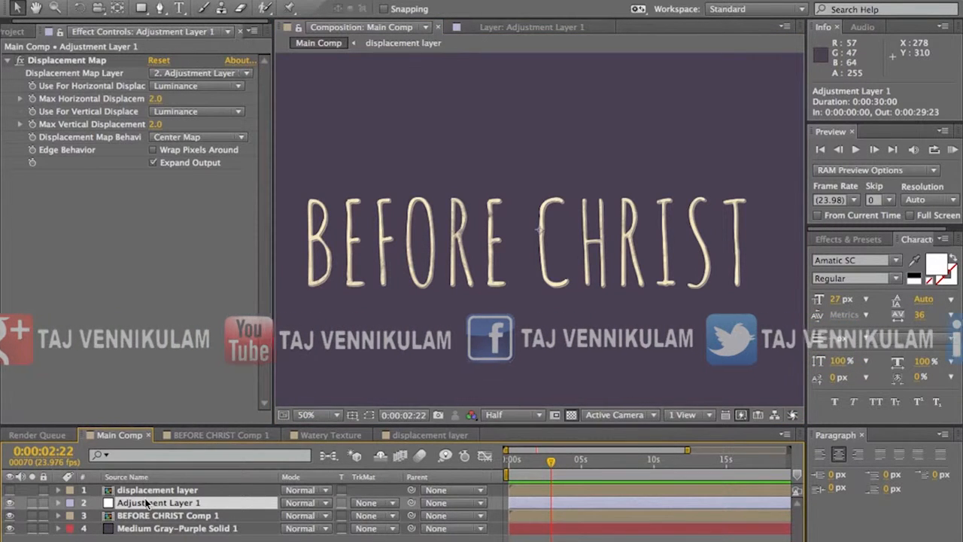
key("Return")
type("displ")
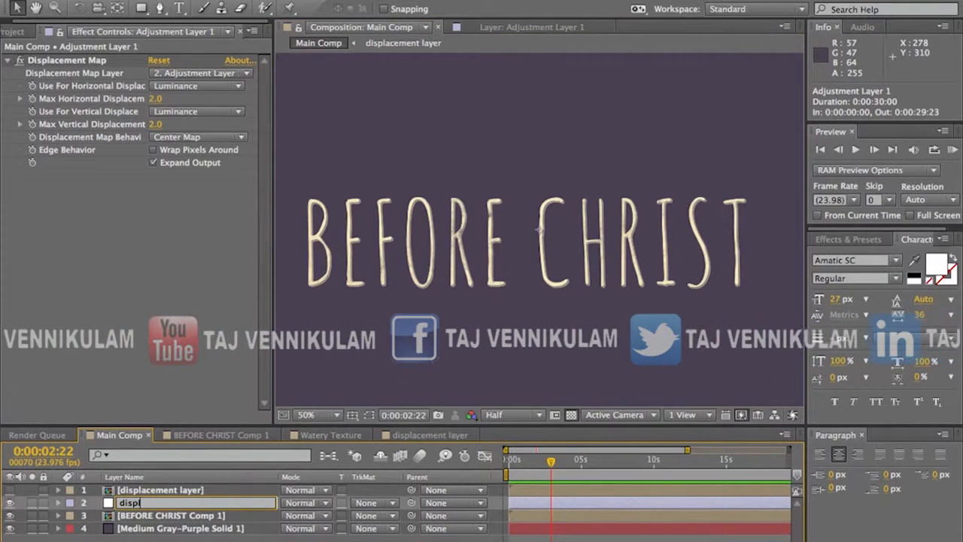
type("acement")
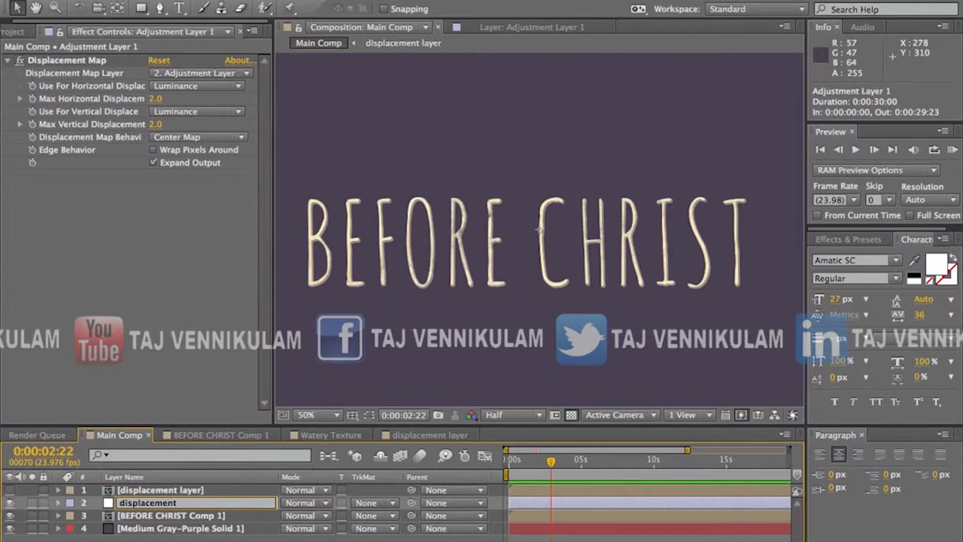
left_click(146, 514)
Step: Set the Displacement Map Layer of the displacement adjustment layer to "1. displacement layer"
left_click(146, 502)
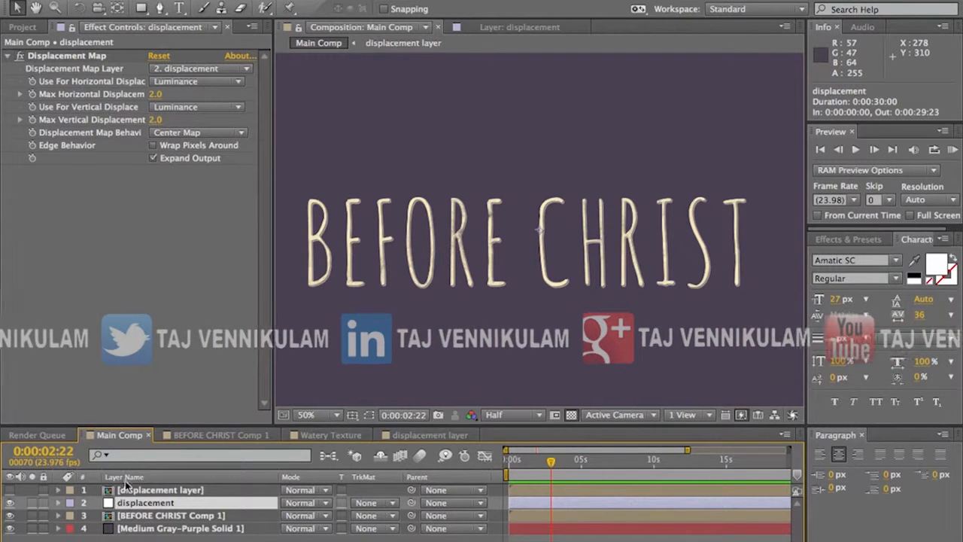
left_click(187, 69)
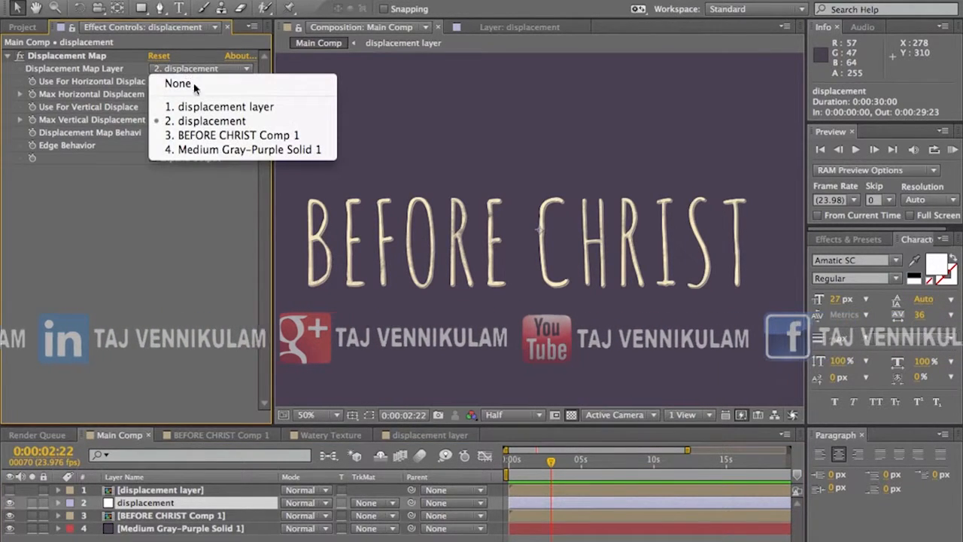
left_click(194, 107)
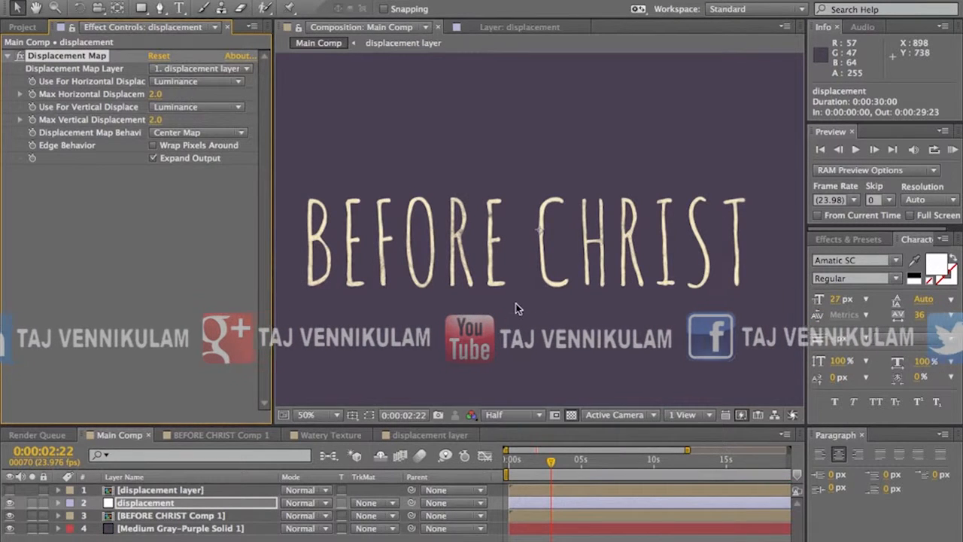
Step: View Main Comp at 100% in Full resolution and run a RAM preview of the displaced title
key("period")
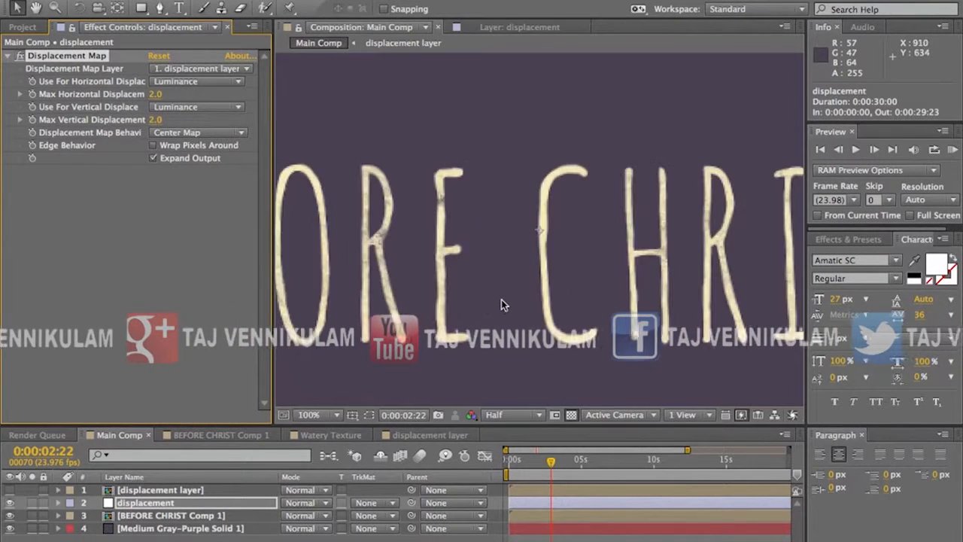
left_click(513, 414)
left_click(517, 452)
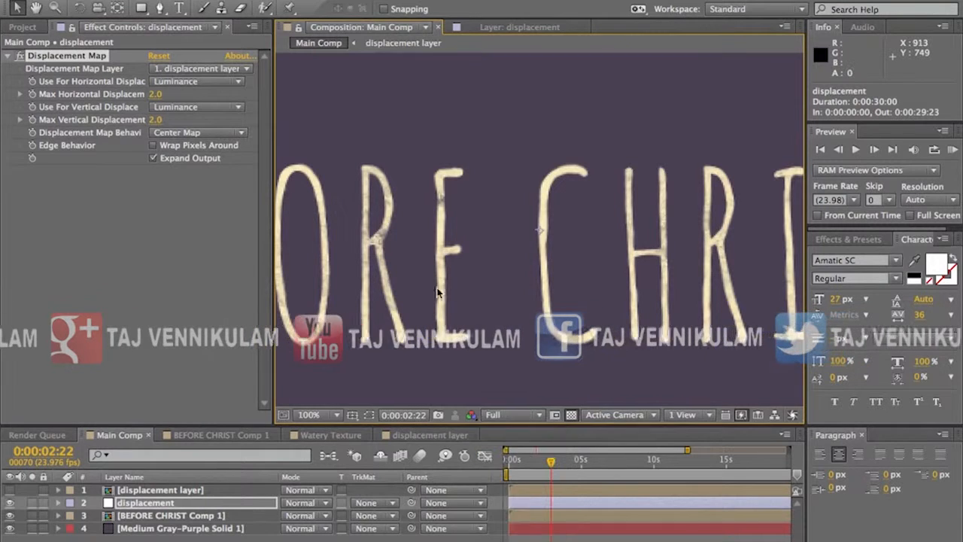
left_click(952, 149)
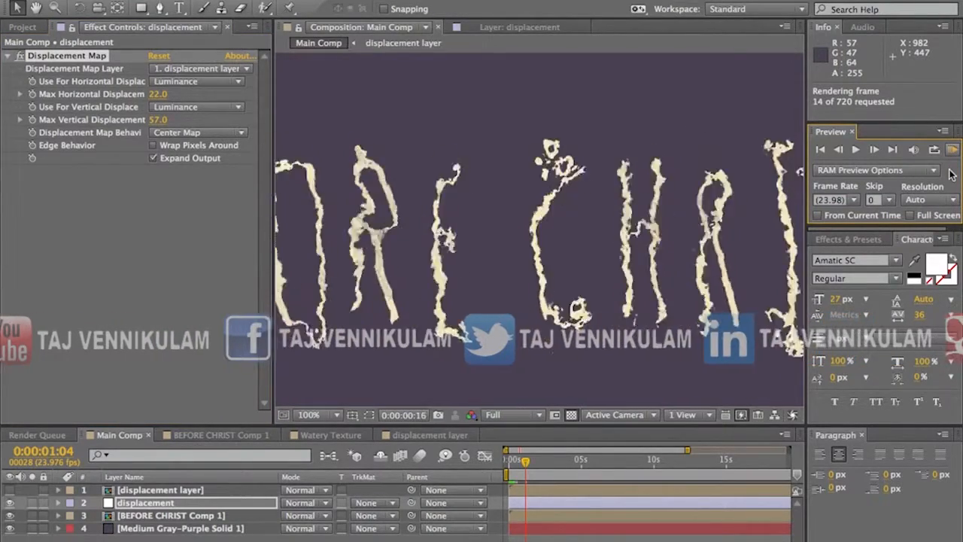
Step: Play back the rendered frames of the displaced title, then stop the preview
key("space")
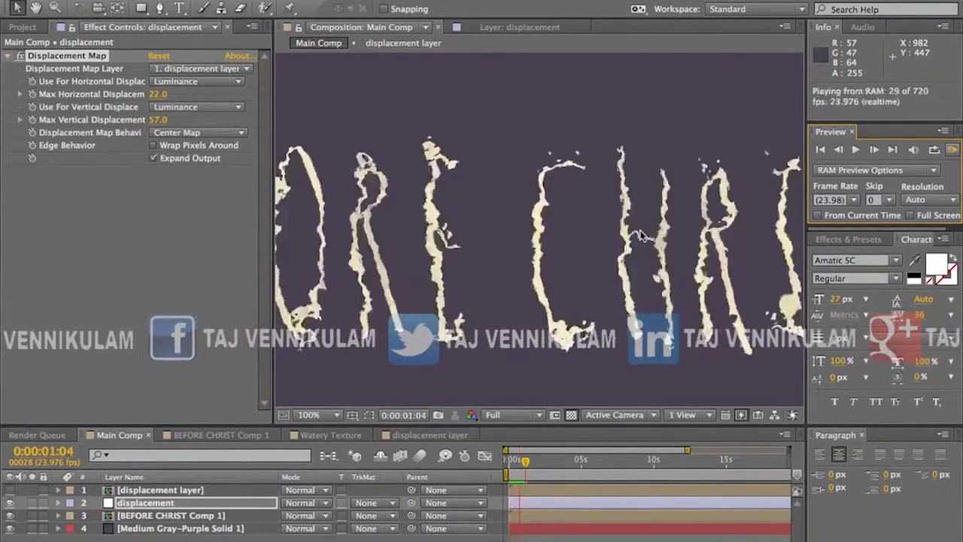
key("space")
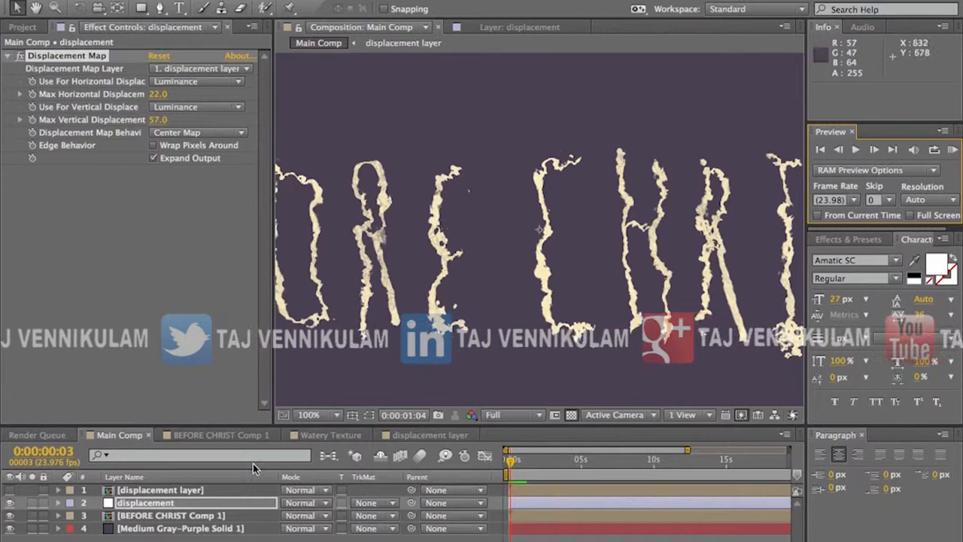
key("Return")
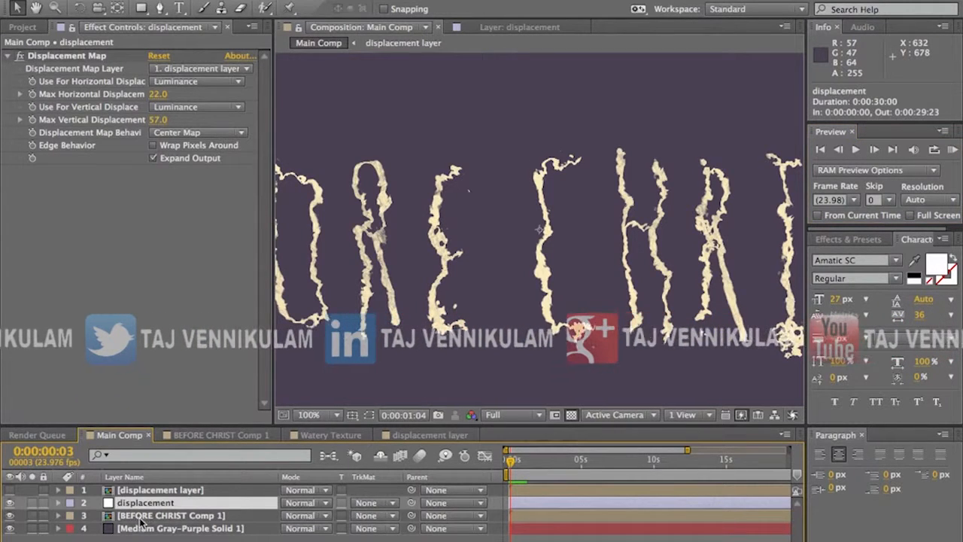
Step: Create a light purple 1920 × 1080 px solid named Medium Purple Solid 1 in Main Comp
left_click(272, 0)
mouse_move(293, 0)
left_click(543, 18)
left_click(583, 442)
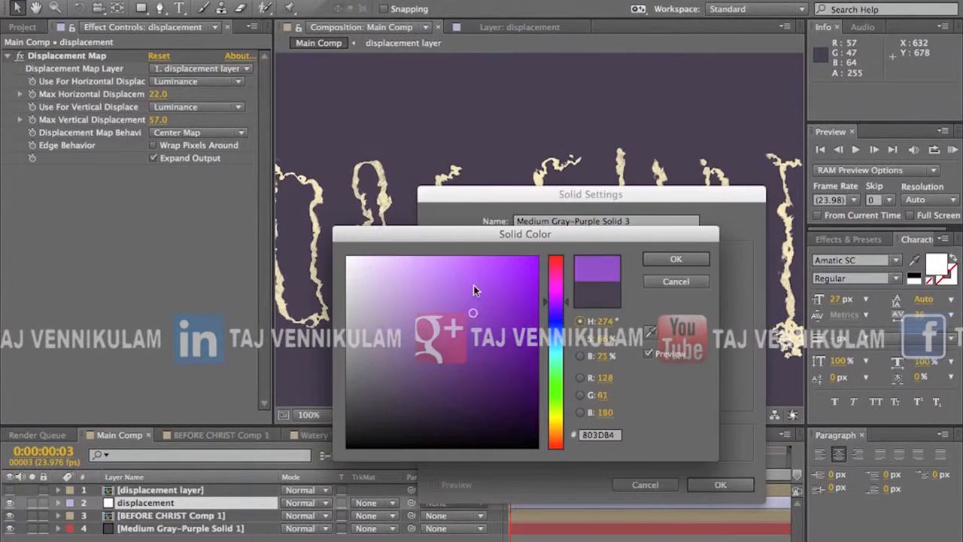
left_click(656, 261)
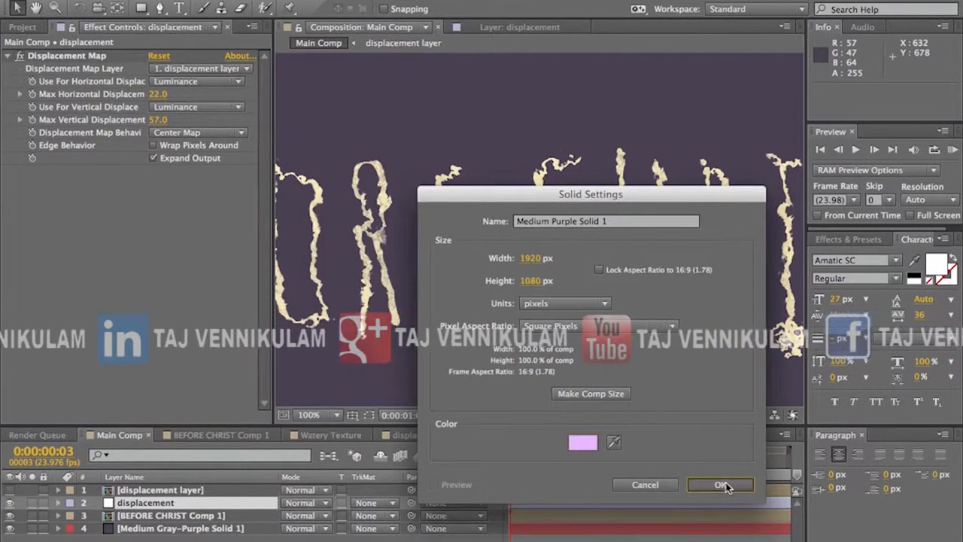
left_click(720, 485)
Step: Place the light purple solid beneath the displacement layer and shift it down so its upper edge crosses the frame below the title
left_click_drag(128, 492, 135, 524)
left_click_drag(468, 276, 468, 284)
left_click_drag(483, 419, 483, 423)
left_click_drag(422, 140, 429, 361)
left_click_drag(424, 405, 437, 364)
left_click(130, 516)
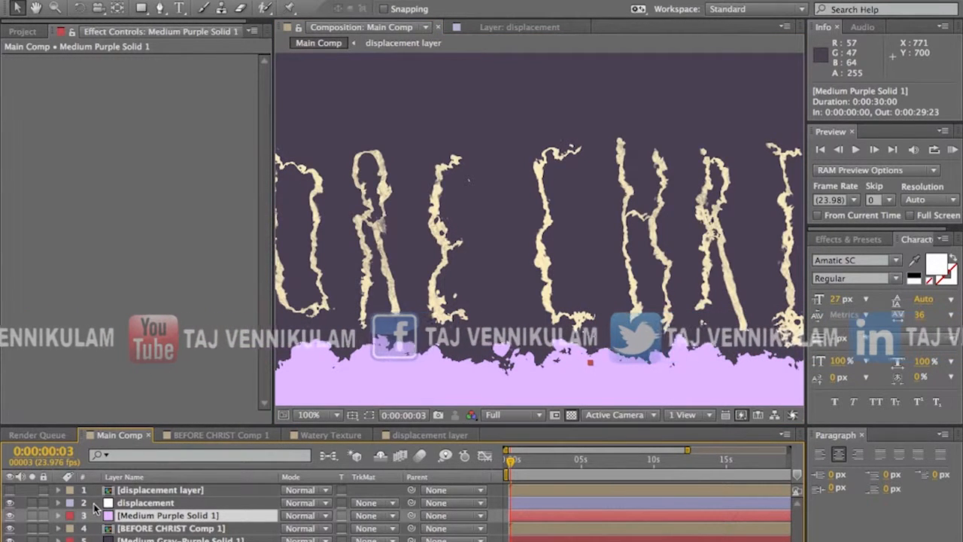
Step: Hide and delete the light purple solid from Main Comp
left_click(11, 517)
left_click(143, 502)
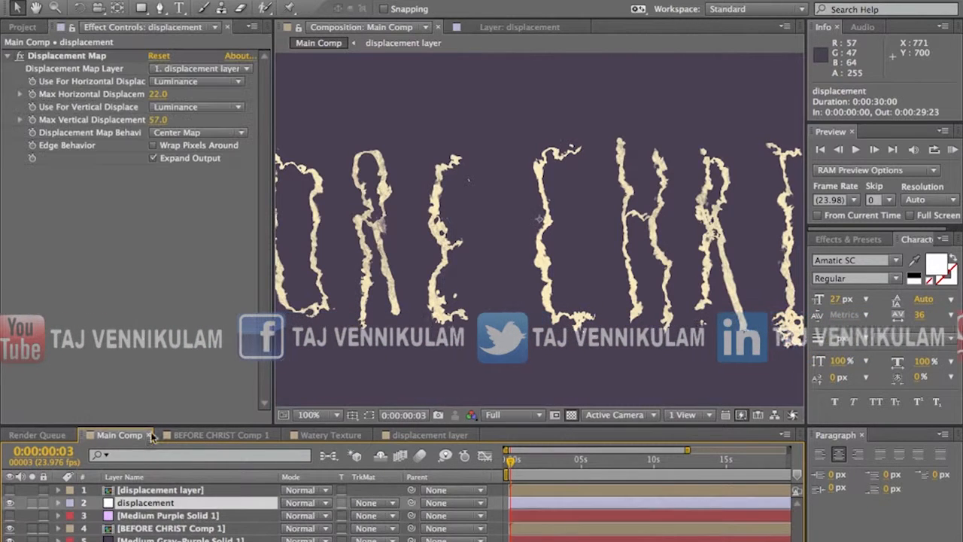
left_click(159, 516)
key("Delete")
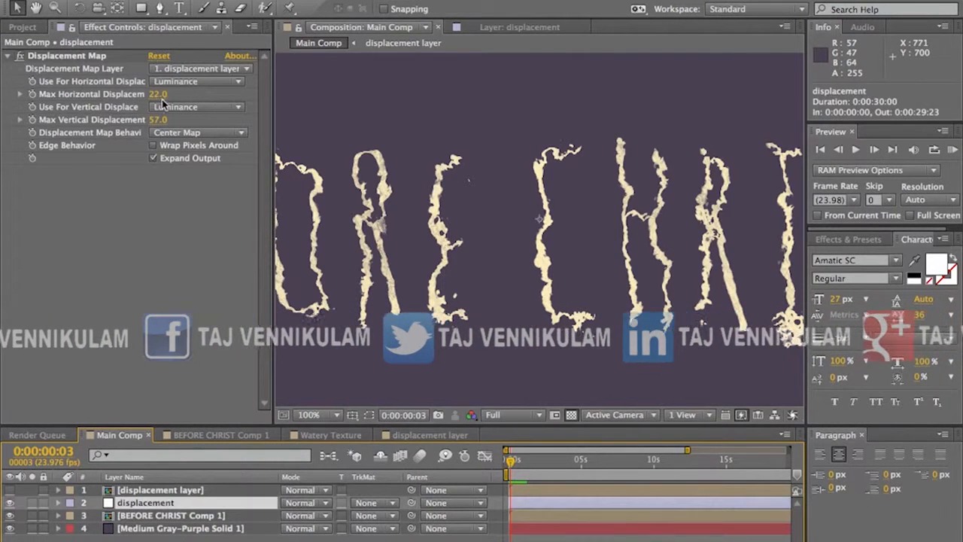
Step: Set the Displacement Map's maximum horizontal and vertical displacement both to 2
left_click(158, 95)
key("Return")
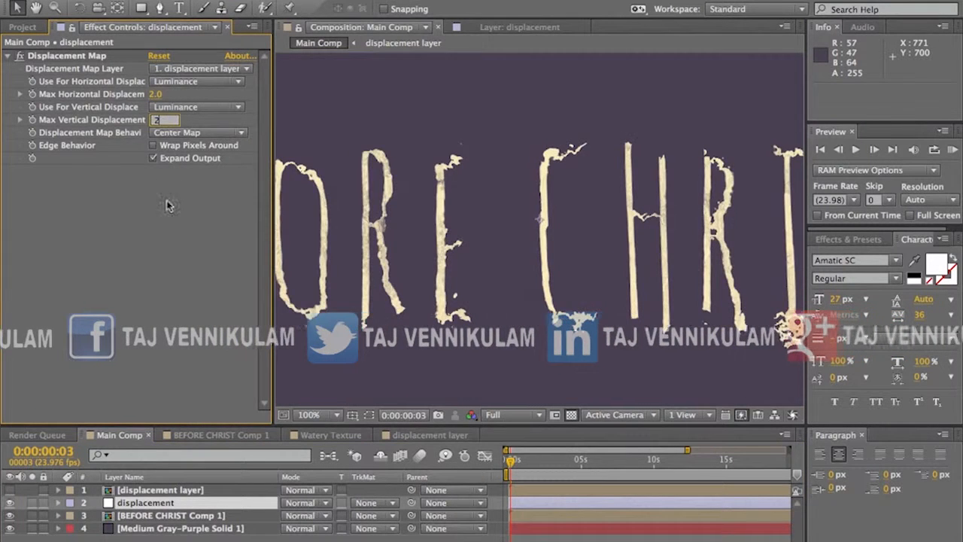
key("Return")
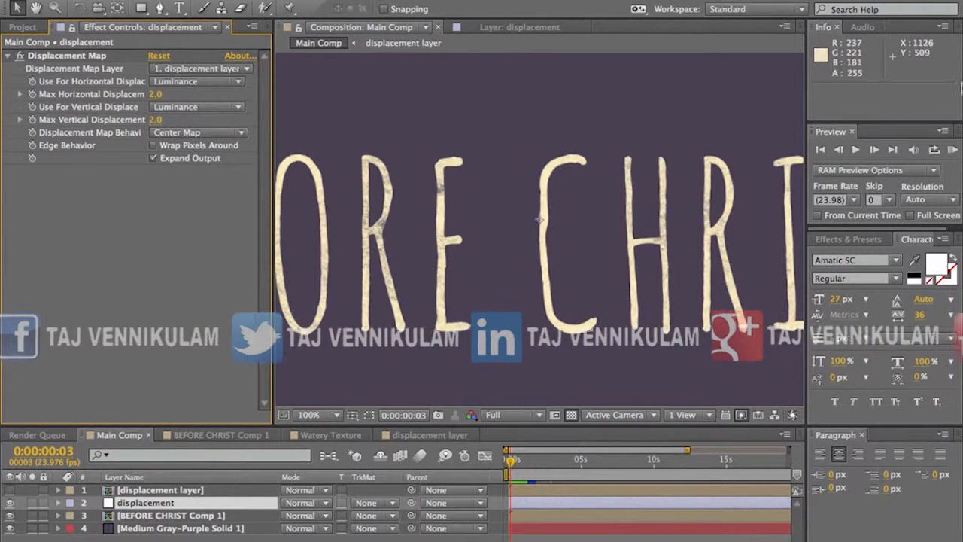
Step: Run a RAM preview of the title with the reduced displacement and stop playback
left_click(952, 149)
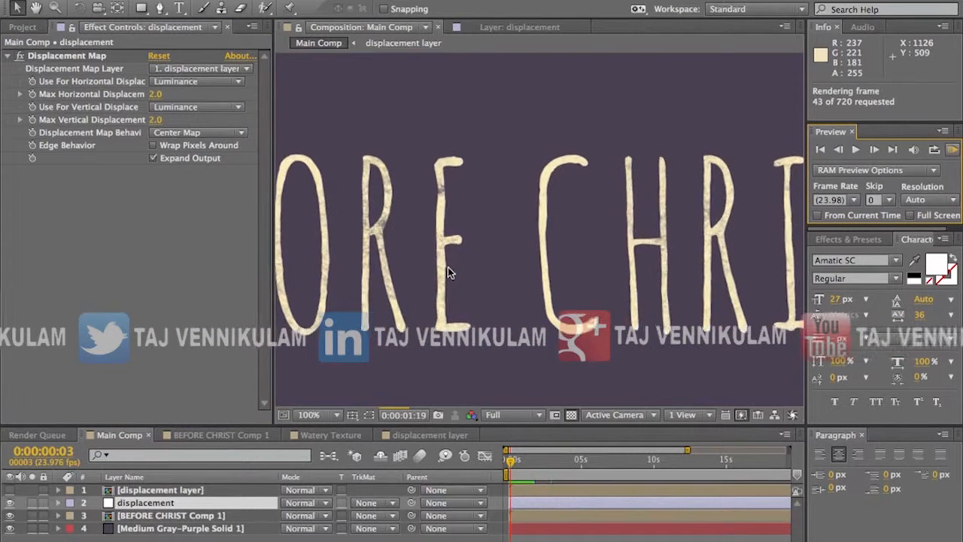
key("space")
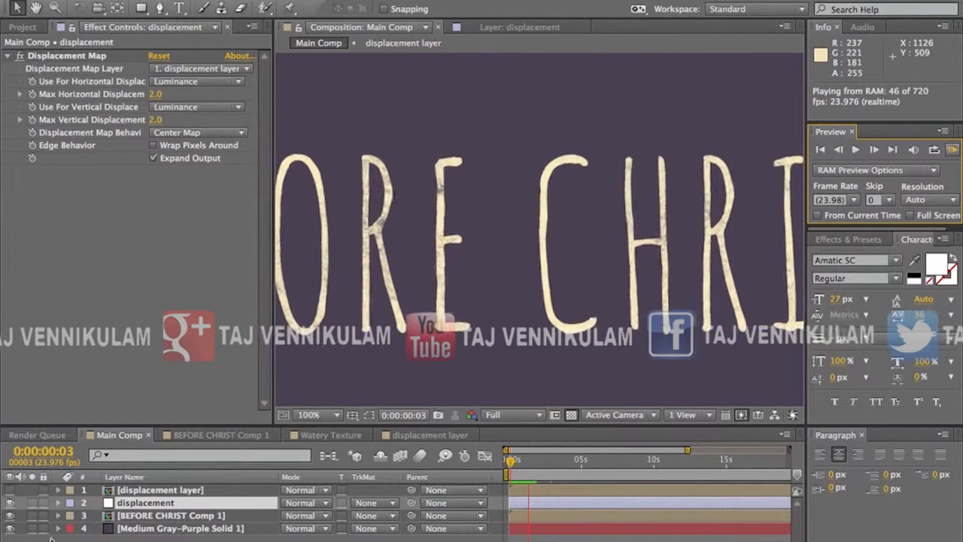
key("space")
Step: Open the displacement layer composition and pre-compose Medium Gray-Purple Solid 2, moving all attributes into the new composition
left_click(161, 490)
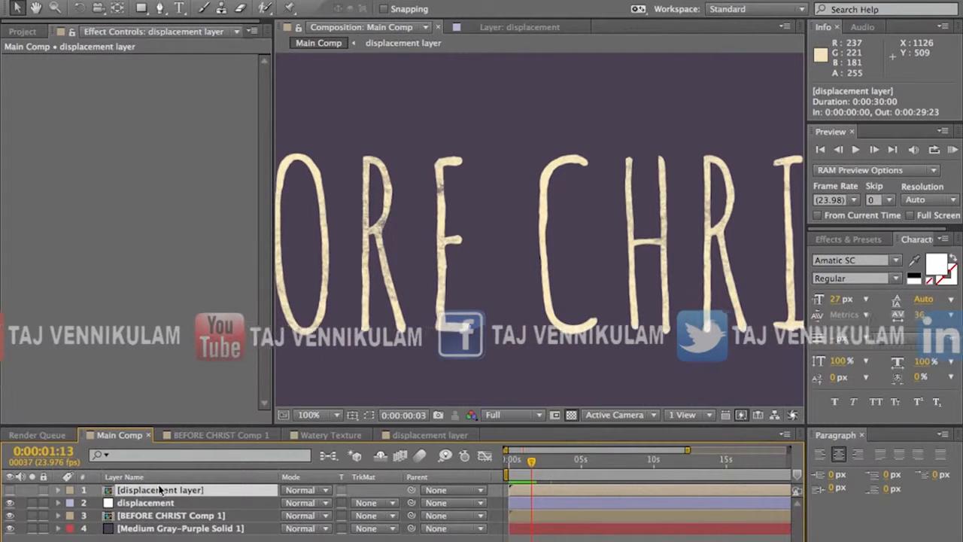
double_click(163, 491)
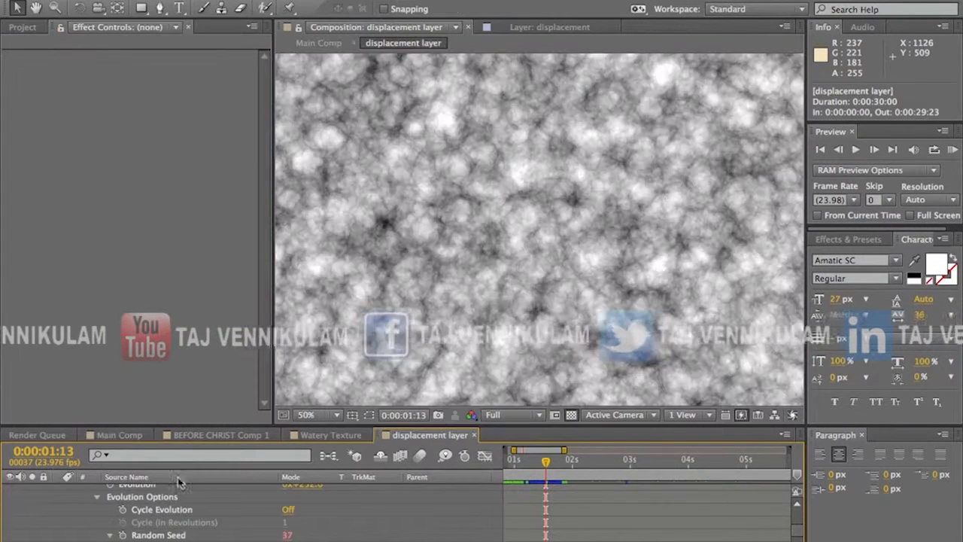
left_click_drag(174, 427, 188, 297)
scroll(169, 340, "up", 3)
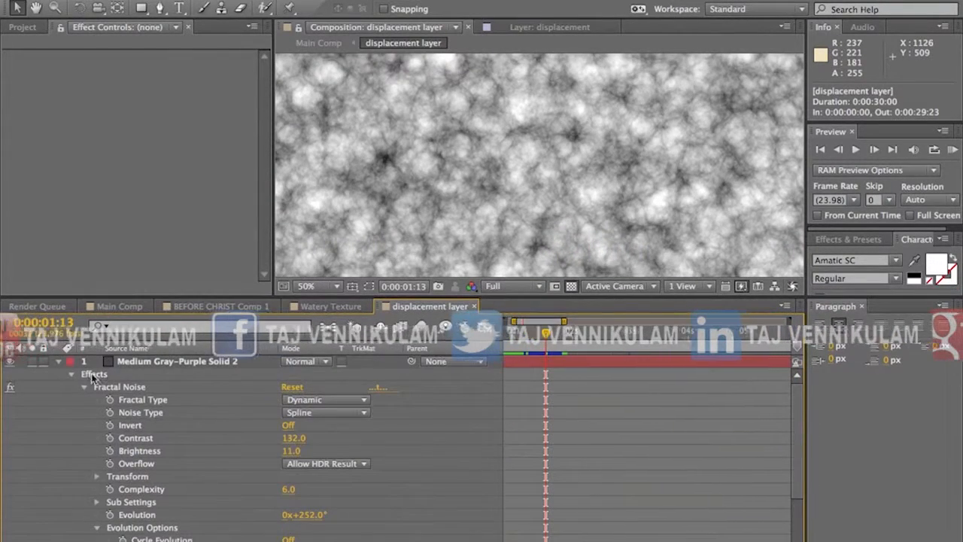
left_click(58, 361)
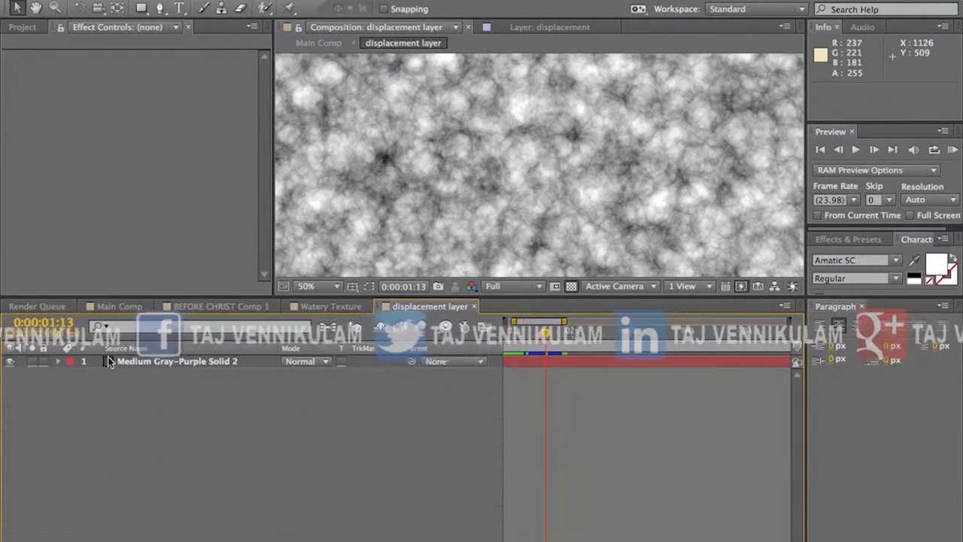
left_click(142, 362)
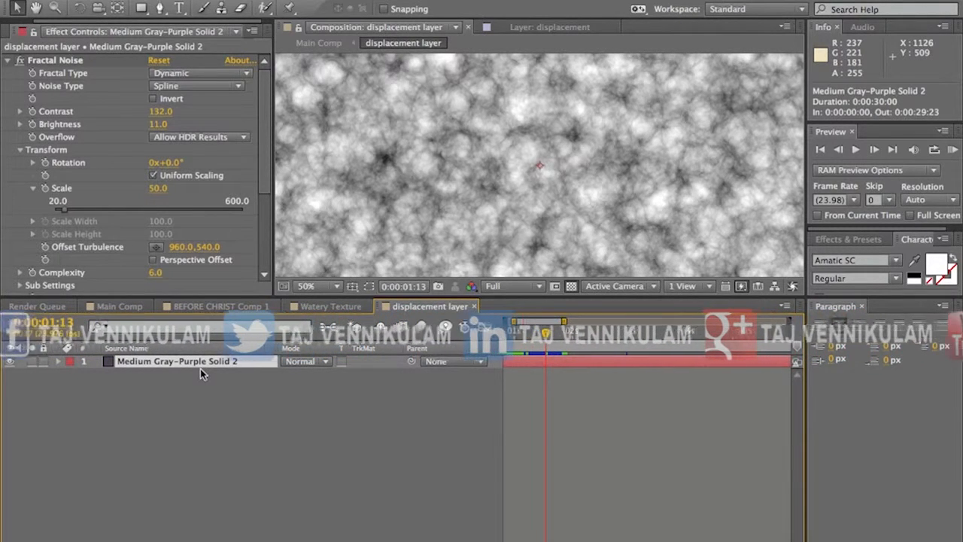
key("ctrl+shift+c")
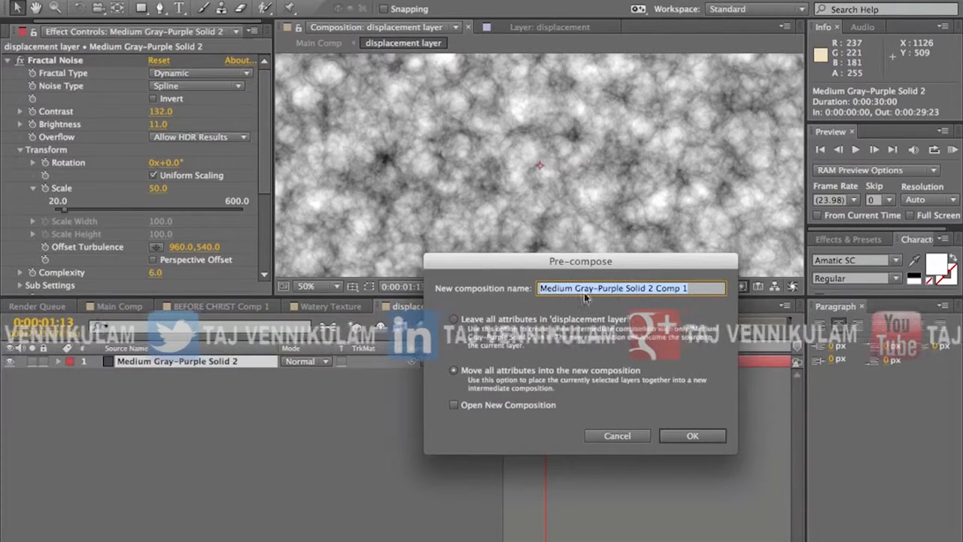
left_click(692, 436)
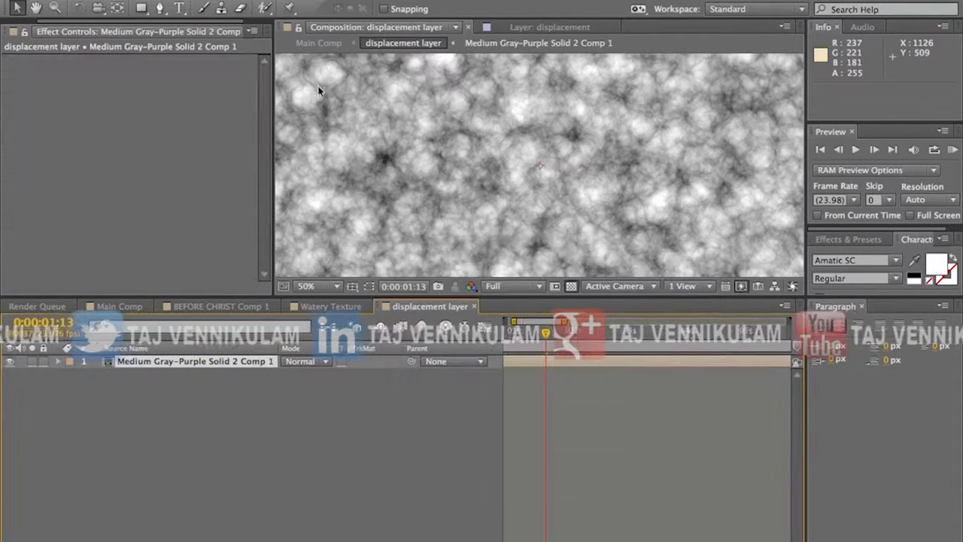
Step: Apply the Posterize Time effect to the pre-composed noise layer
left_click(319, 1)
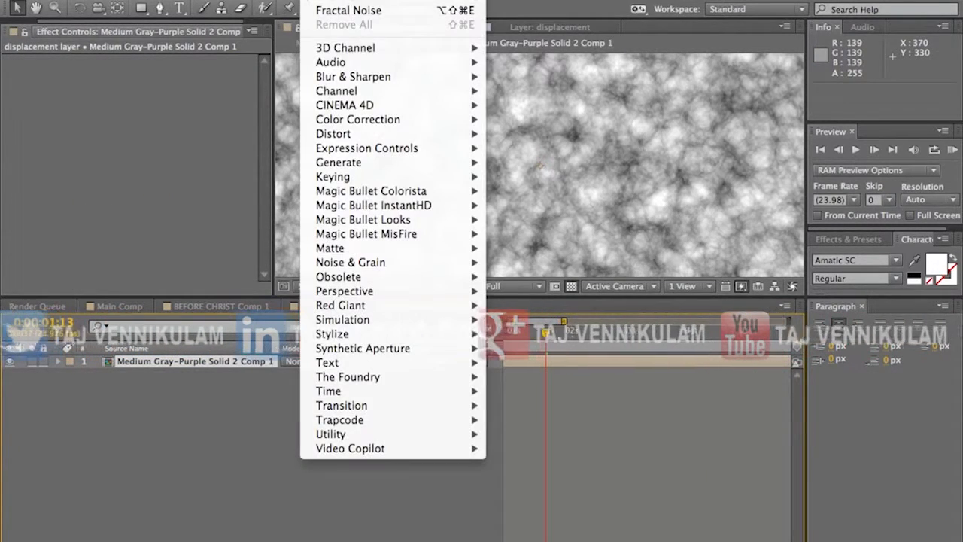
mouse_move(378, 390)
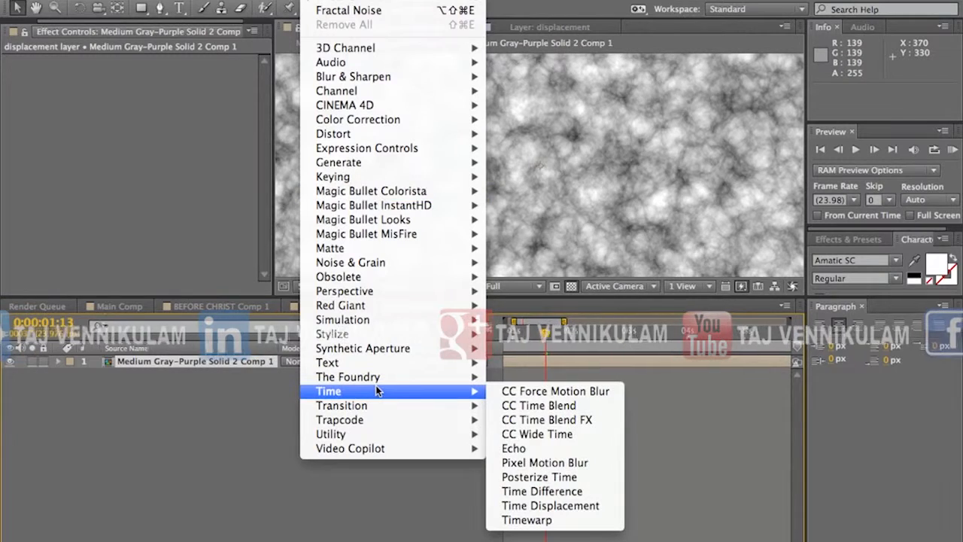
left_click(527, 477)
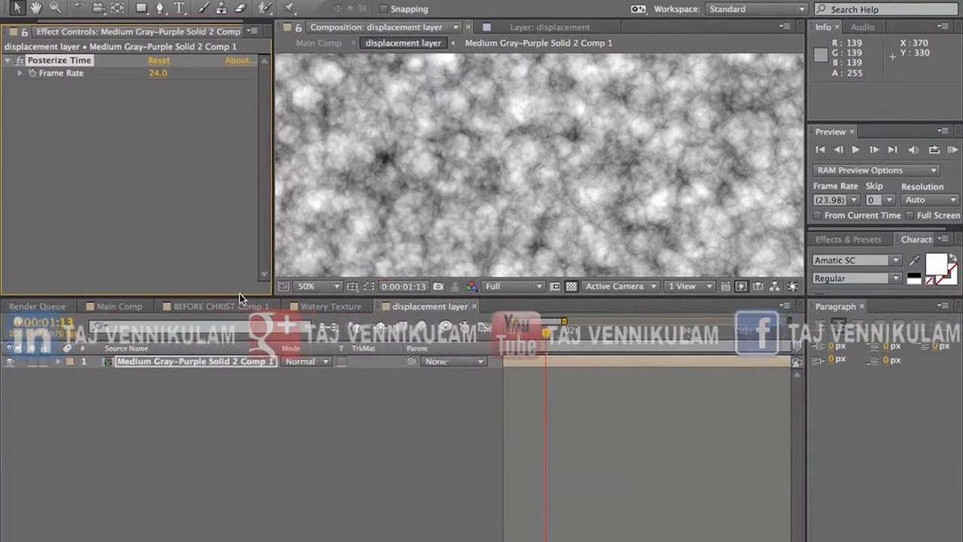
left_click_drag(242, 301, 243, 387)
scroll(462, 222, "up", 2)
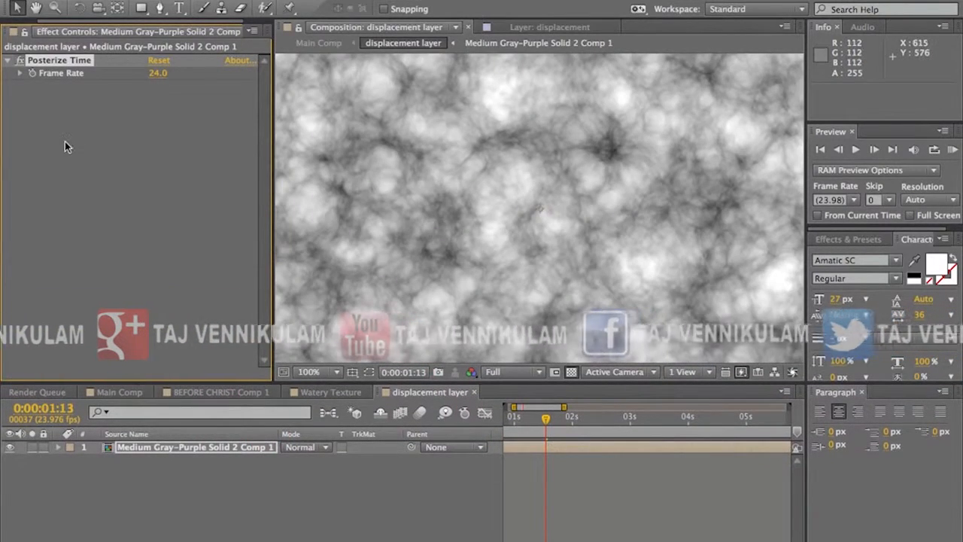
Step: Set the Posterize Time Frame Rate to 12
left_click(161, 71)
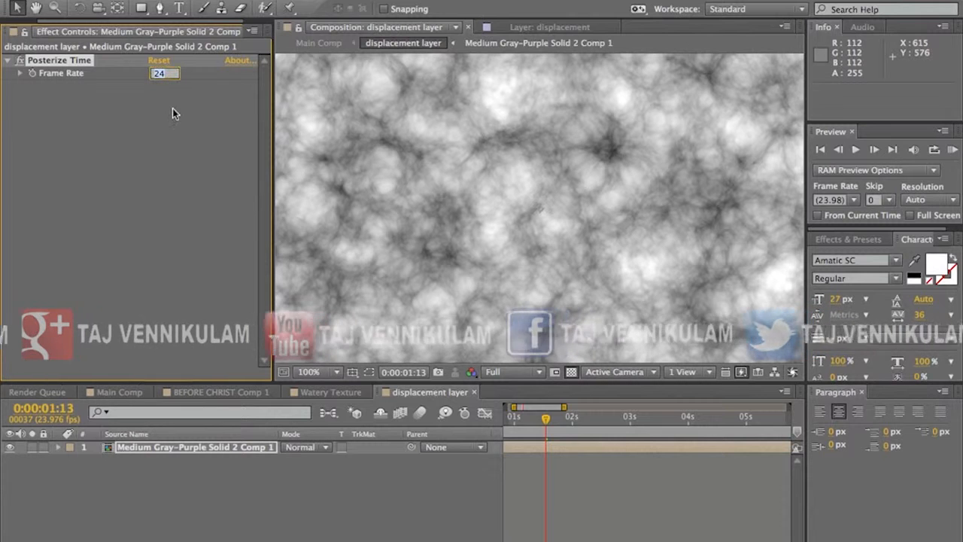
type("10")
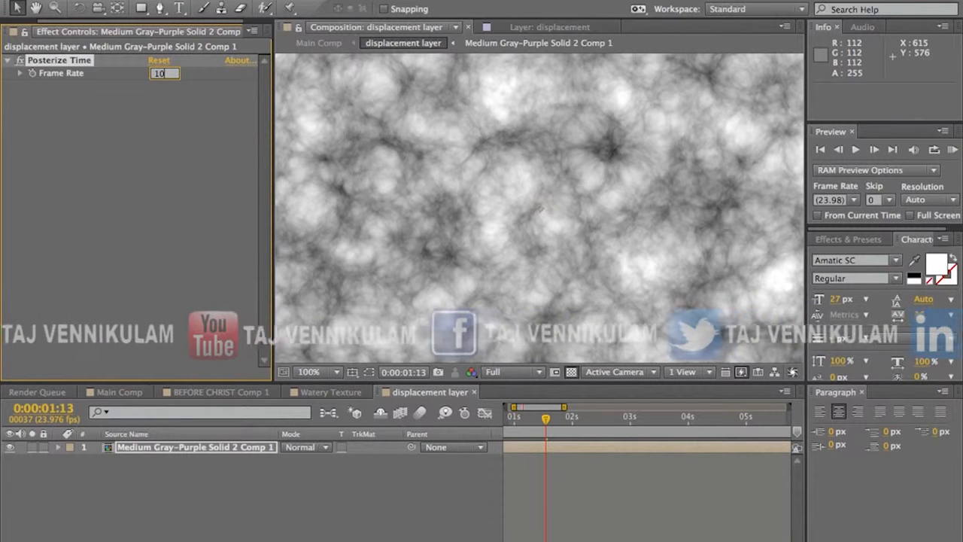
key("Return")
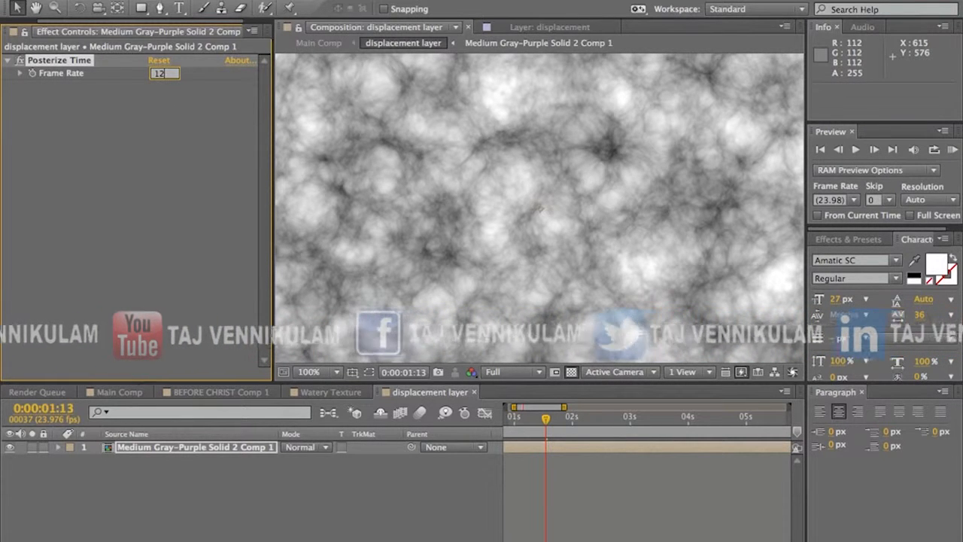
Step: Step through the noise frame by frame from 0:00:01:13 to 0:00:01:20 to examine how often the pattern changes
key("equal")
key("equal")
key("equal")
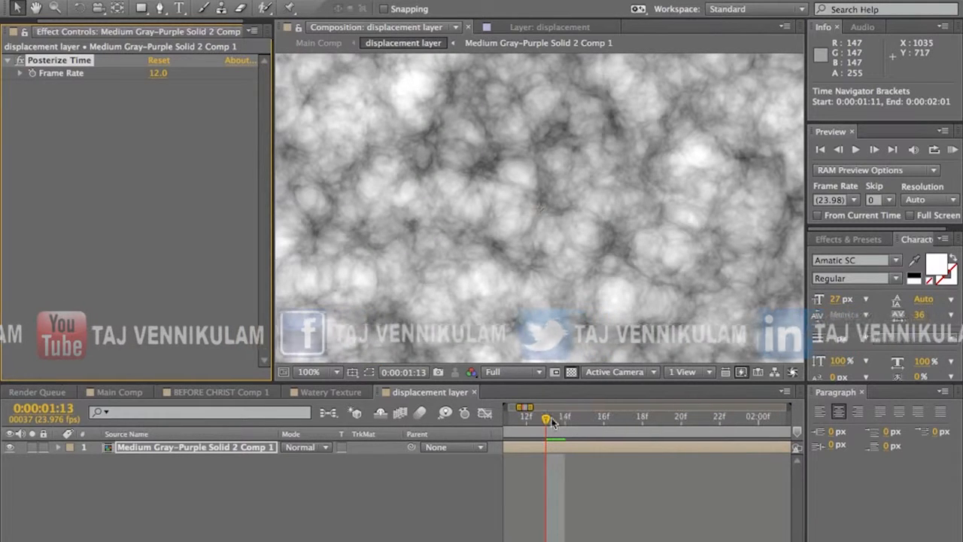
left_click(565, 419)
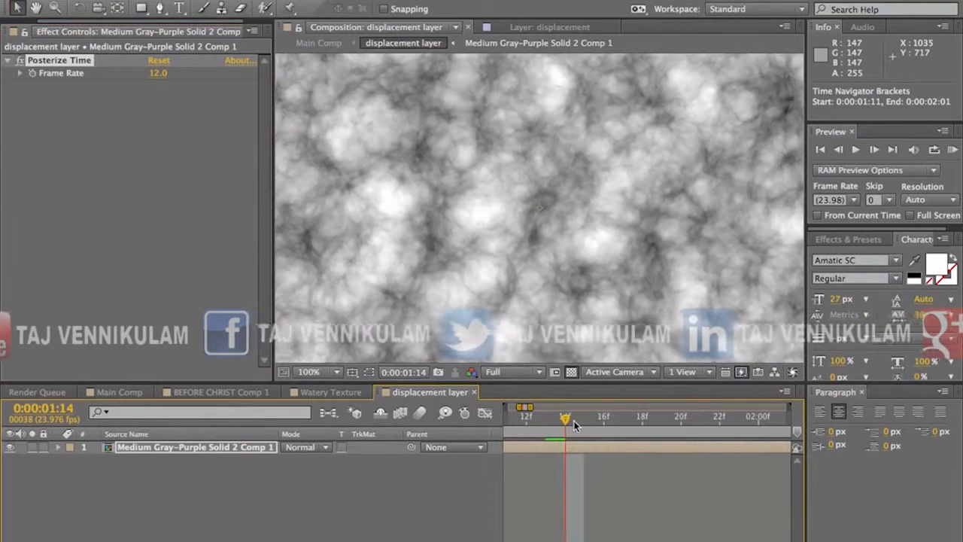
left_click(583, 421)
left_click(567, 422)
left_click(582, 422)
left_click(598, 422)
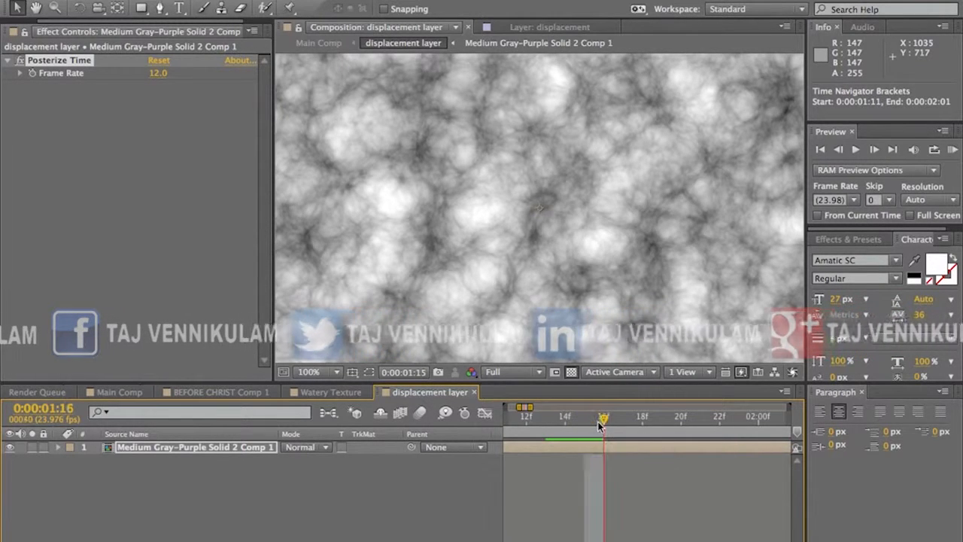
left_click(622, 422)
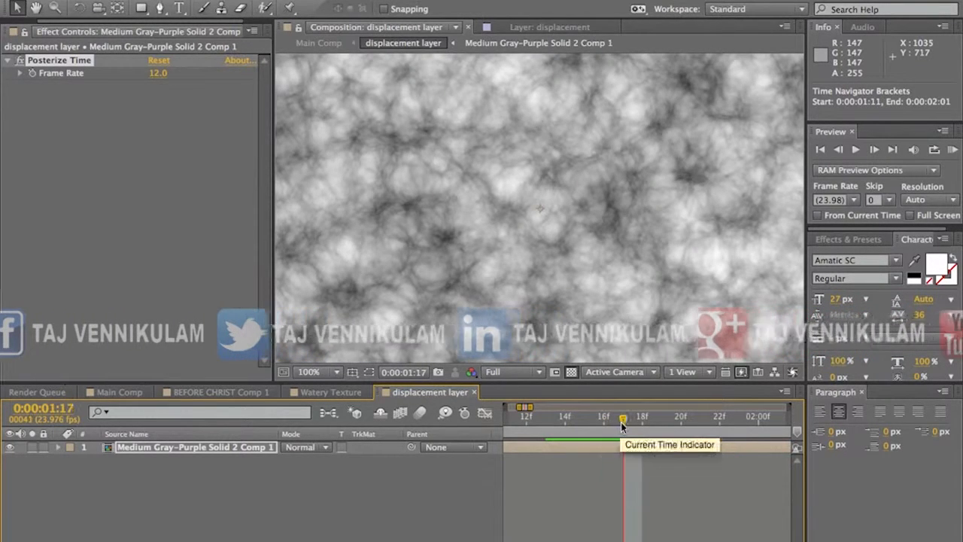
left_click(640, 422)
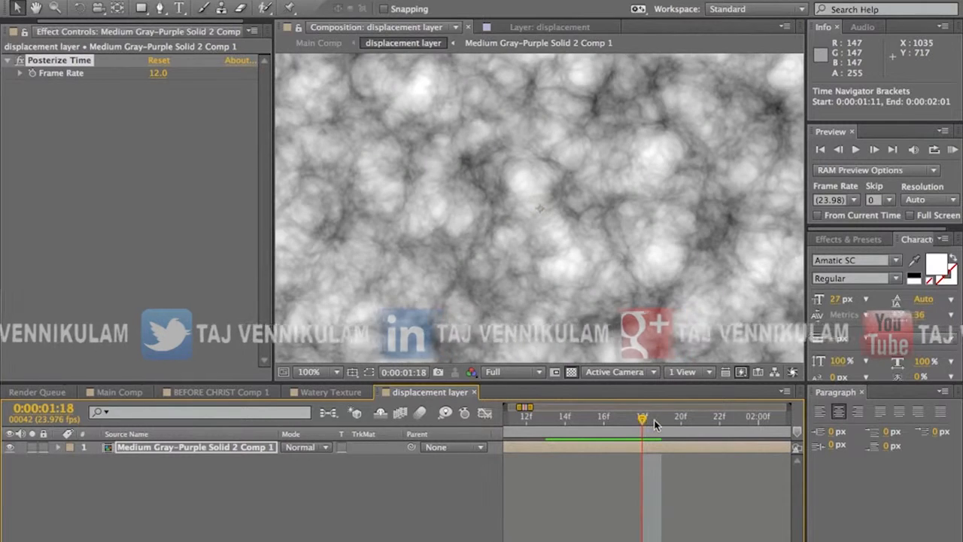
left_click(660, 422)
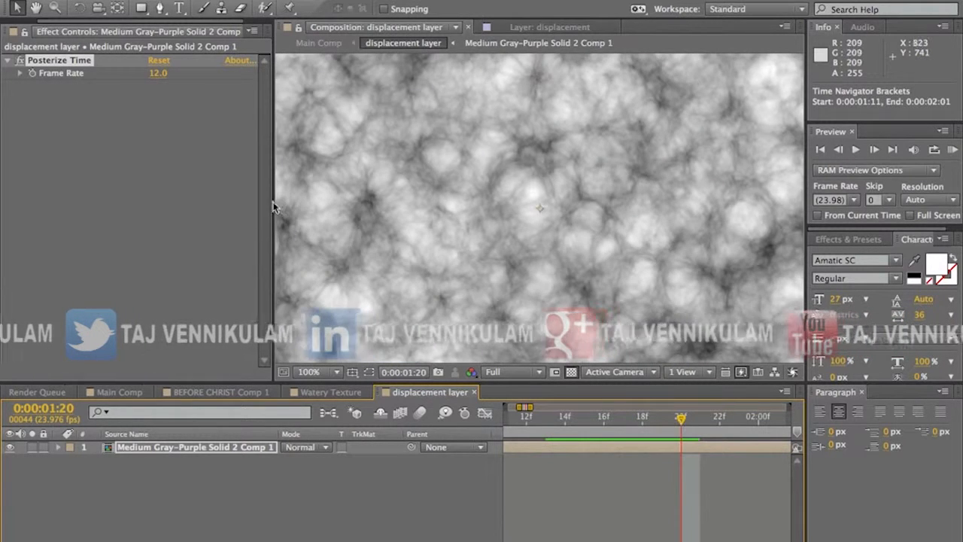
Step: Set the Frame Rate of Posterize Time on the pre-composed noise layer to 10
left_click(160, 447)
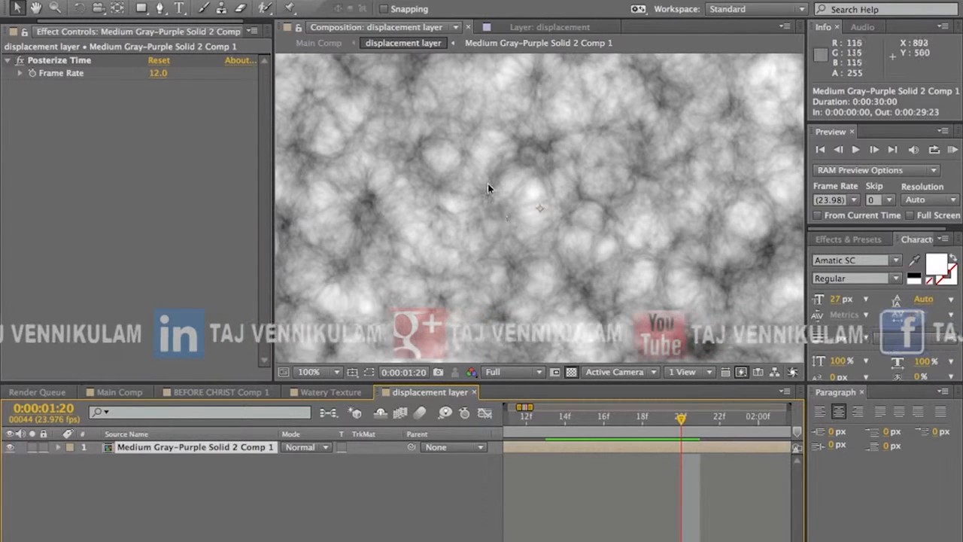
left_click(159, 73)
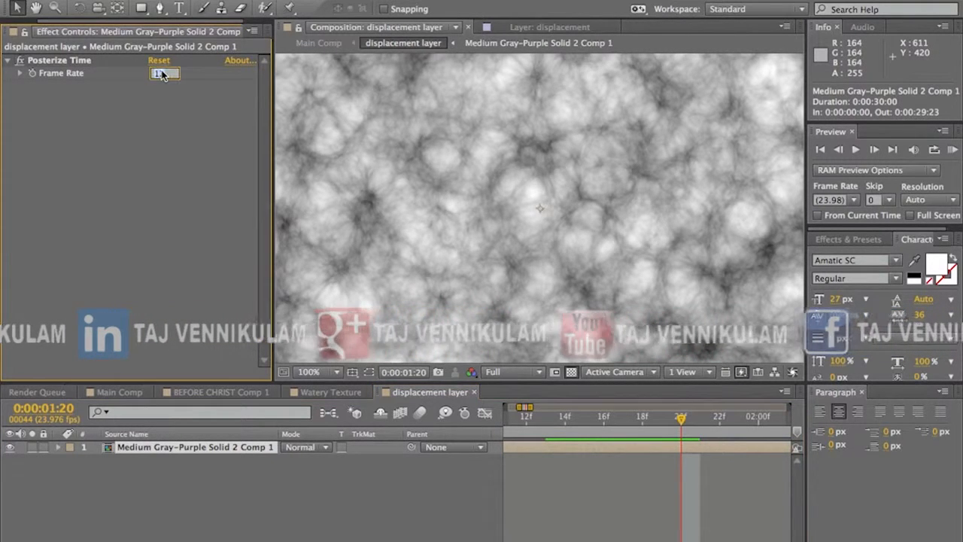
key("Return")
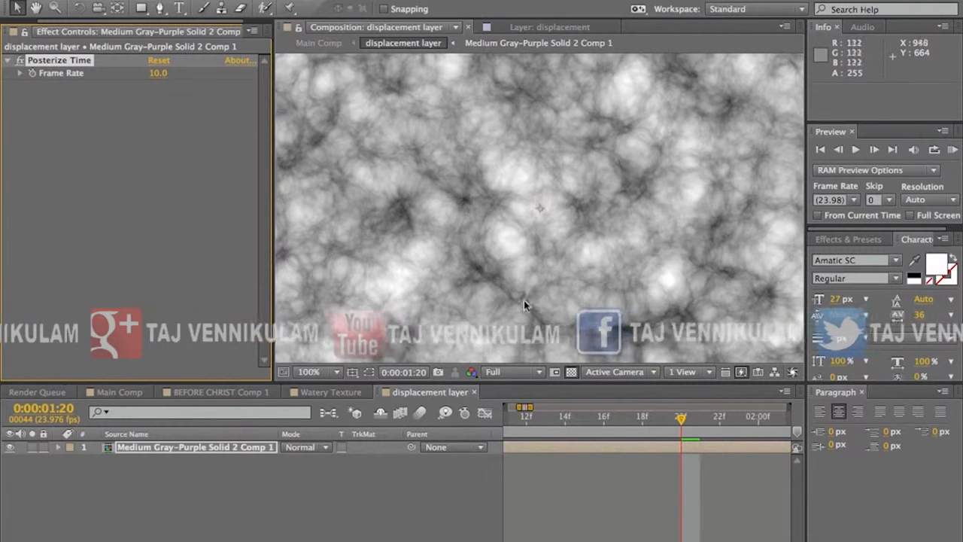
Step: Switch between Main Comp, displacement layer and the nested noise composition to examine how they are nested
left_click(319, 43)
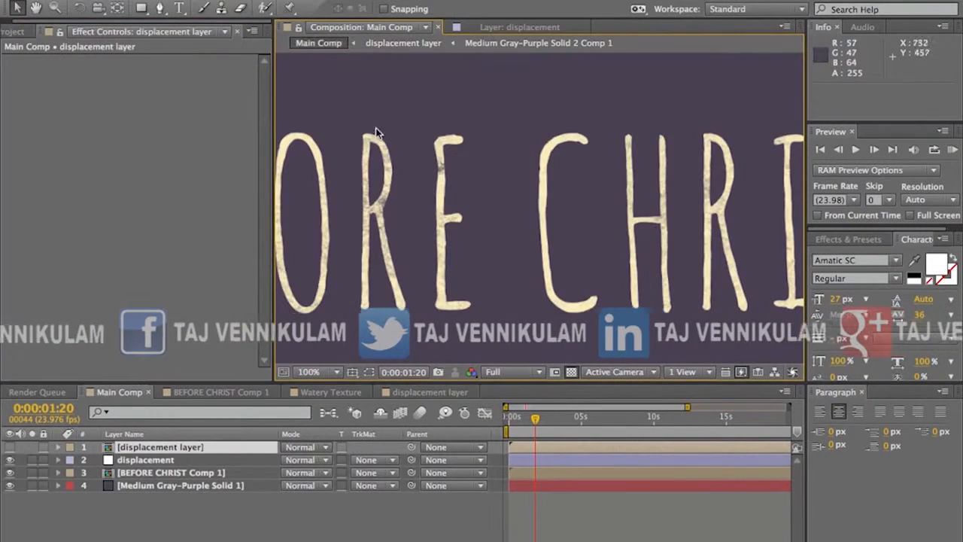
left_click(320, 107)
left_click(404, 42)
left_click(318, 43)
left_click(391, 43)
left_click(499, 43)
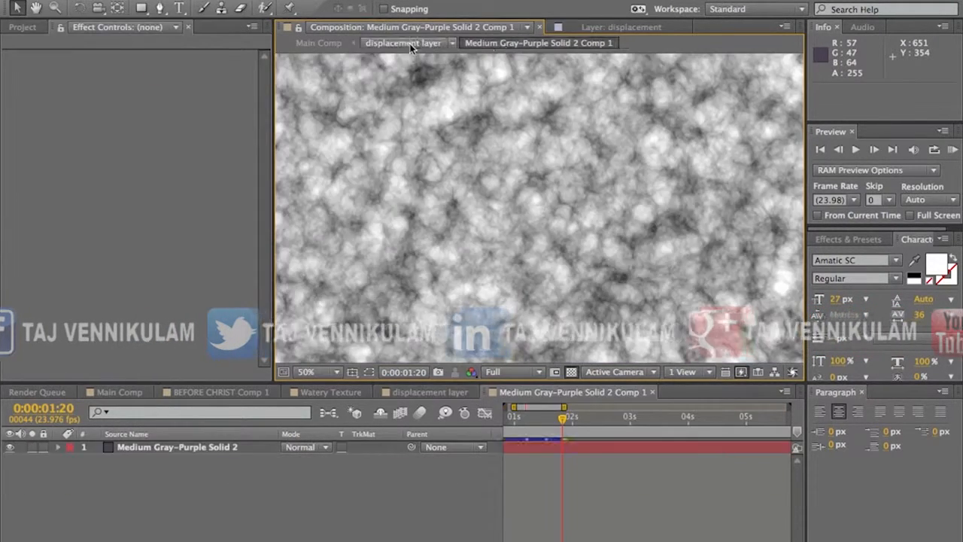
left_click(403, 43)
left_click(322, 42)
left_click(406, 43)
left_click(497, 43)
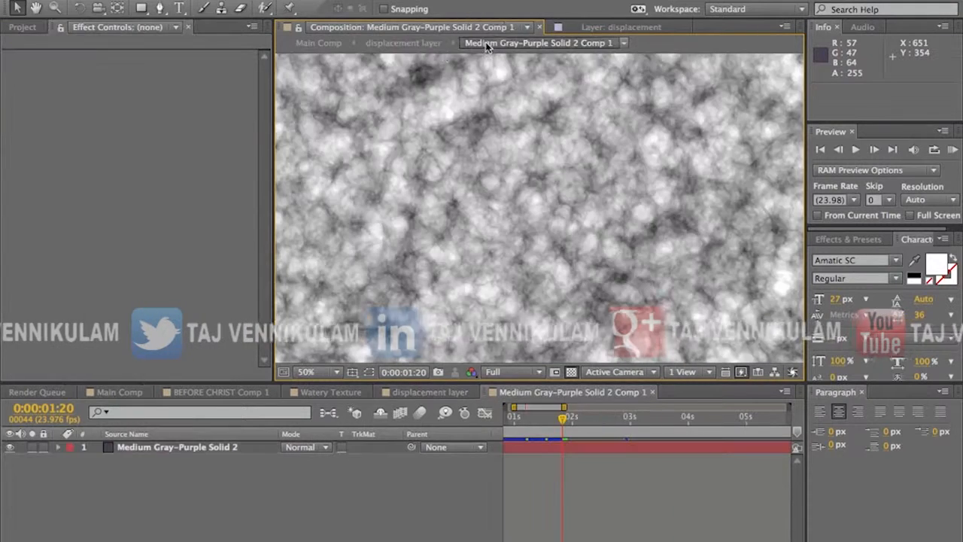
left_click(401, 43)
left_click(318, 43)
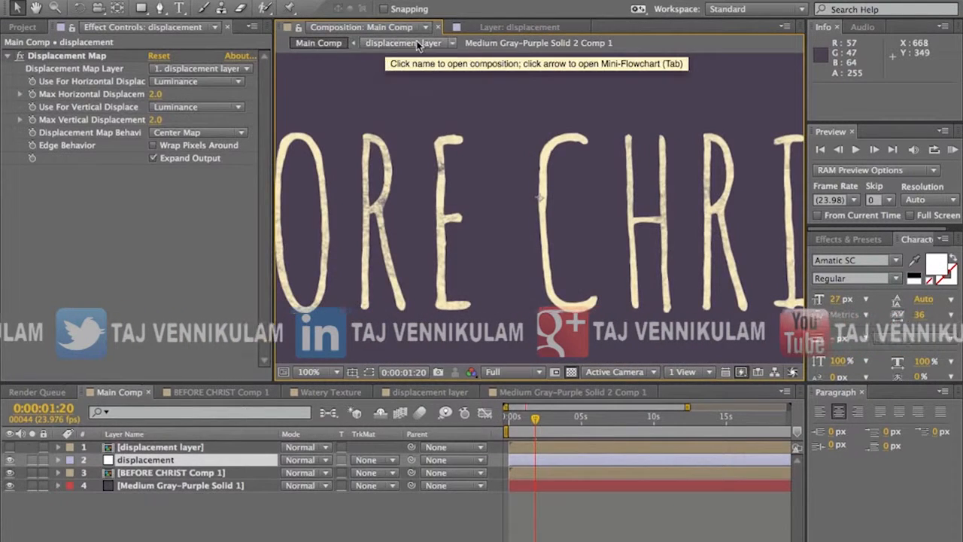
Step: Enlarge the composition viewer and preview Main Comp to examine the wobbling edges of the title text
left_click_drag(271, 123, 230, 123)
left_click(951, 149)
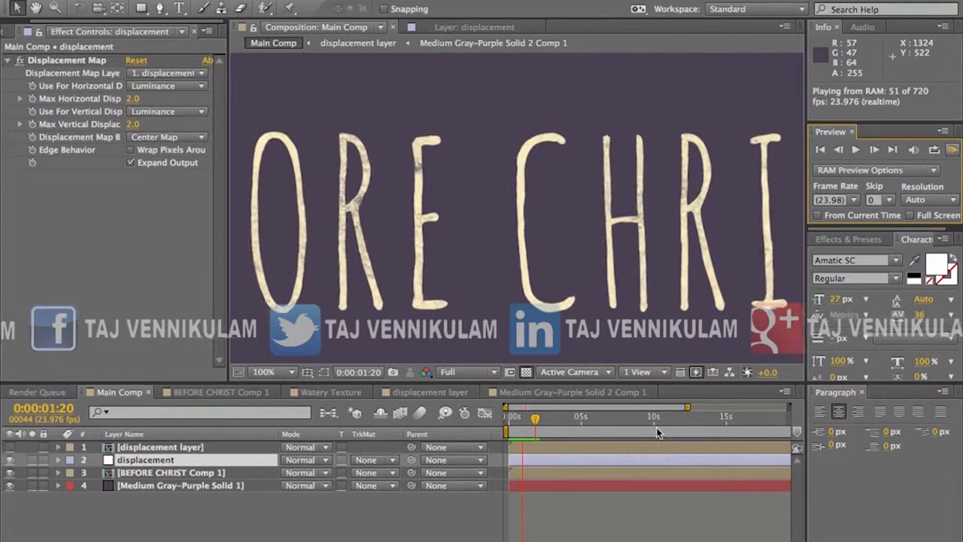
key("space")
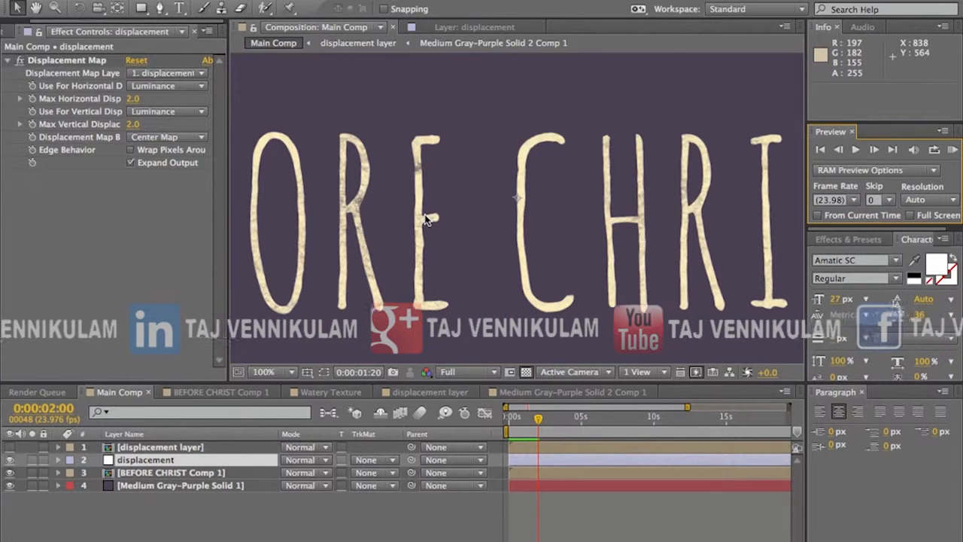
key("comma")
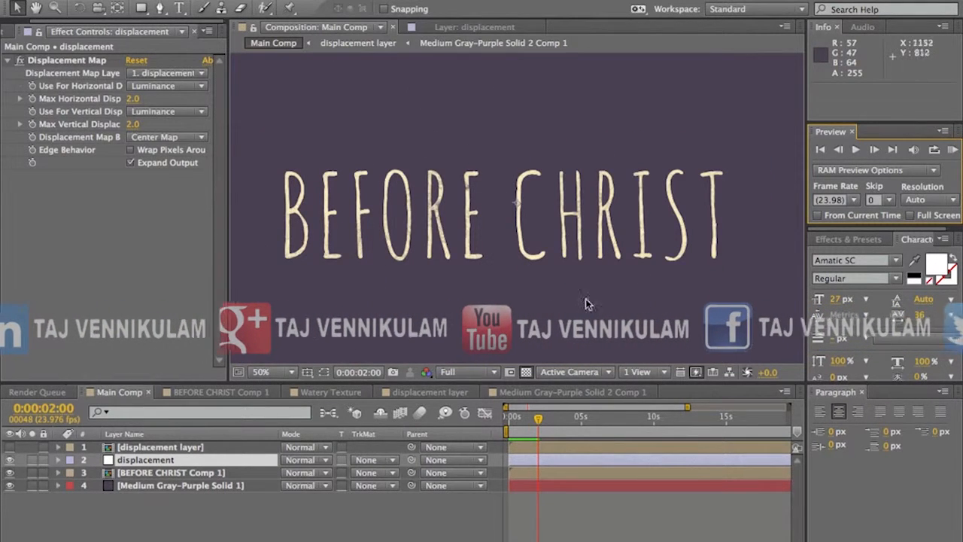
key("period")
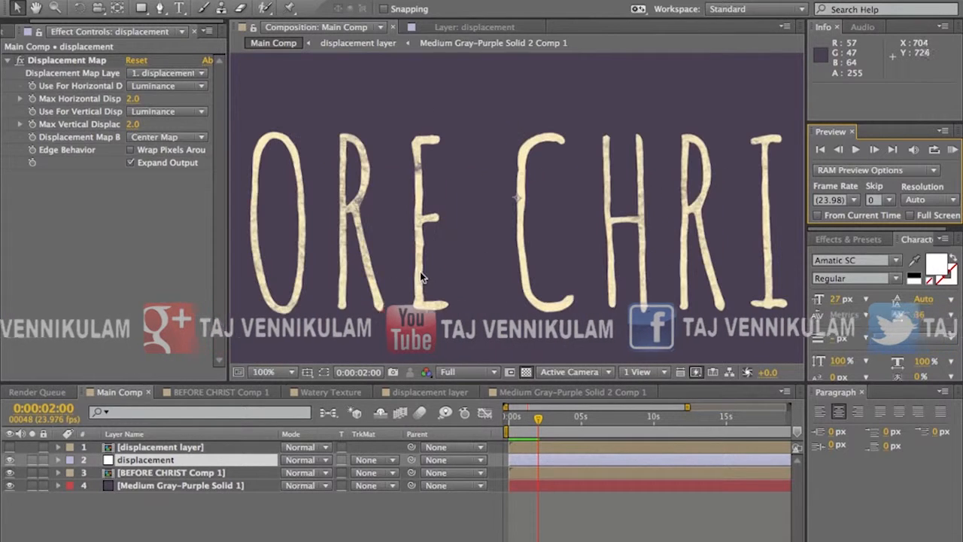
Step: Create a new 1920 x 1080 px solid named dust at the top of Main Comp
left_click(213, 518)
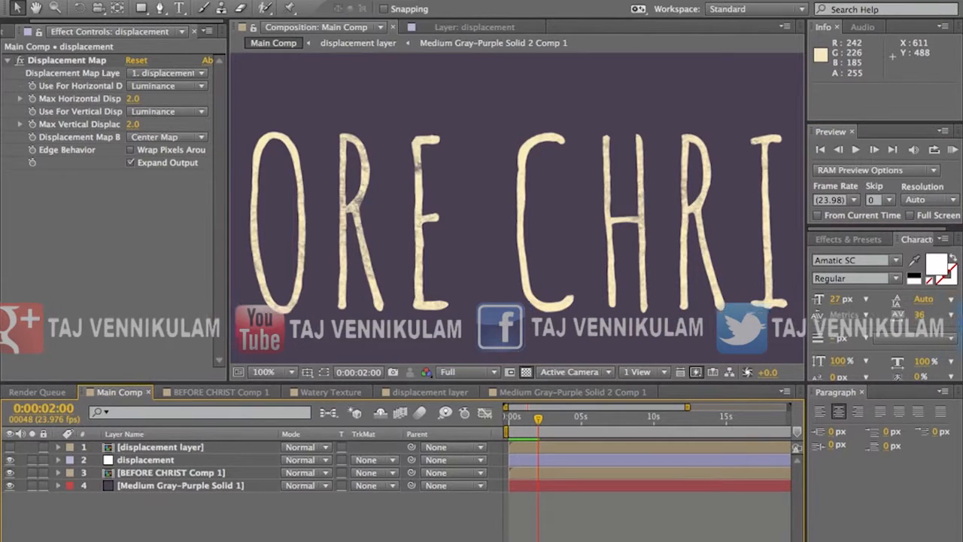
left_click(290, 1)
mouse_move(290, 3)
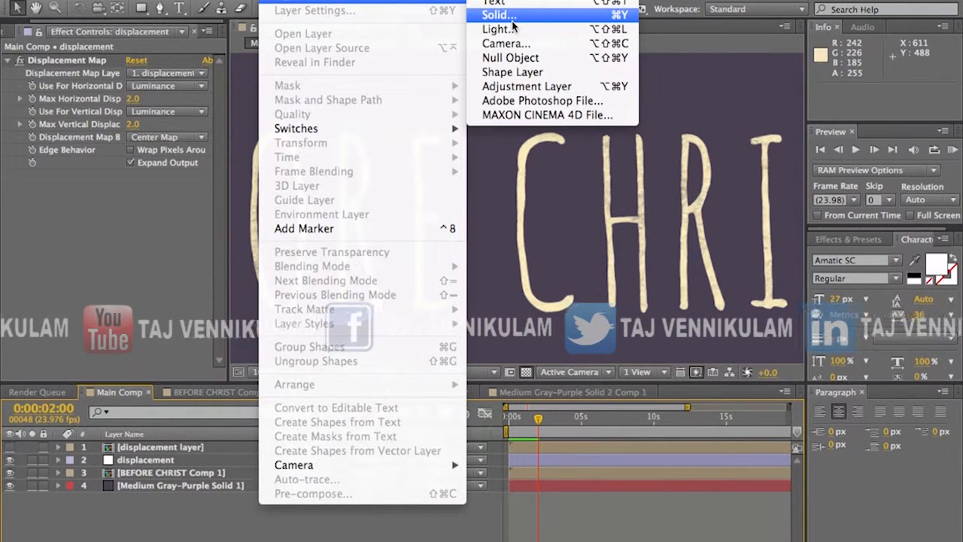
left_click(512, 20)
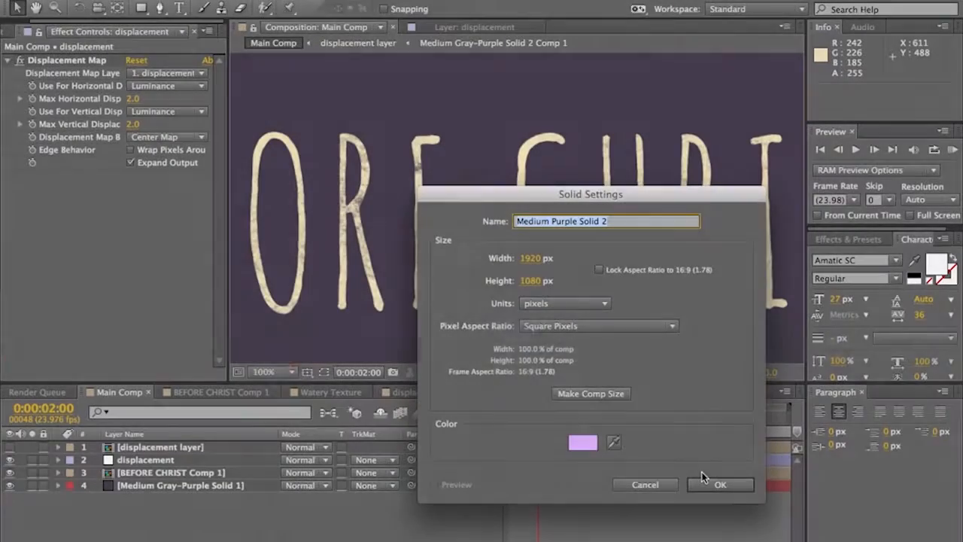
type("dust")
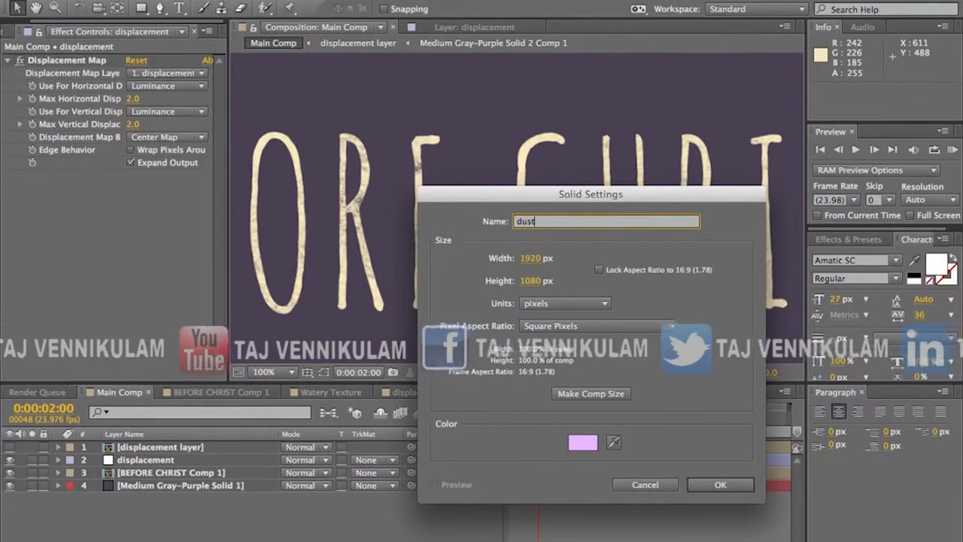
key("Return")
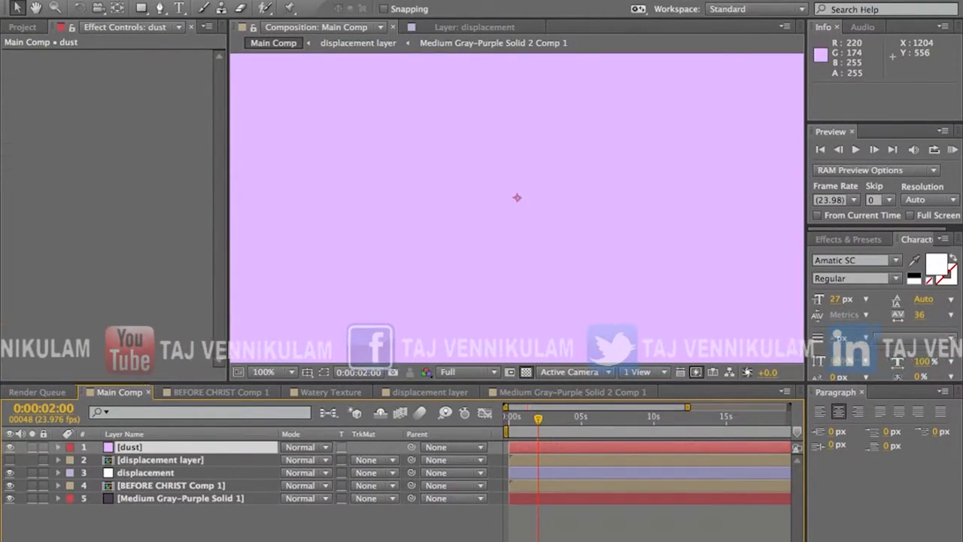
Step: Apply the Fractal Noise effect to the dust solid
left_click(319, 0)
left_click(319, 0)
left_click(319, 0)
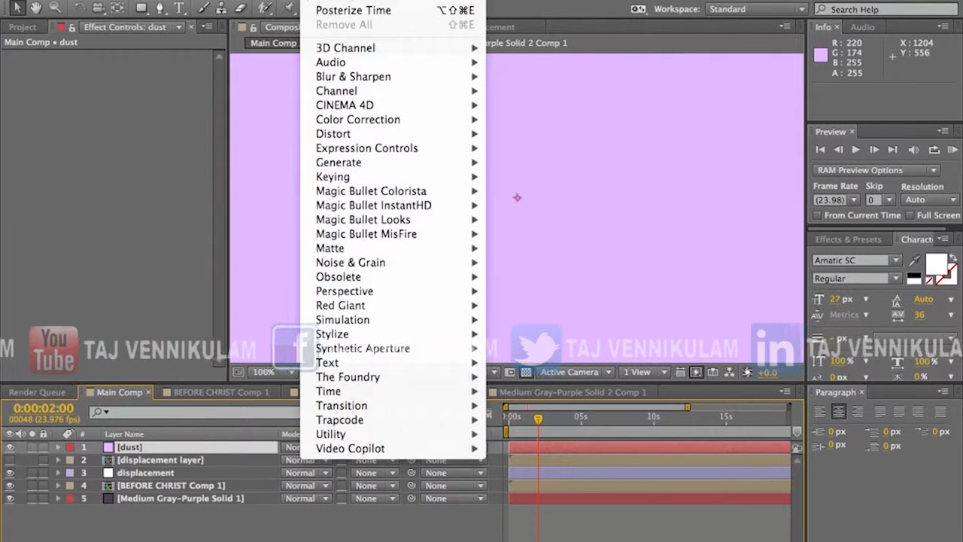
mouse_move(358, 165)
mouse_move(351, 262)
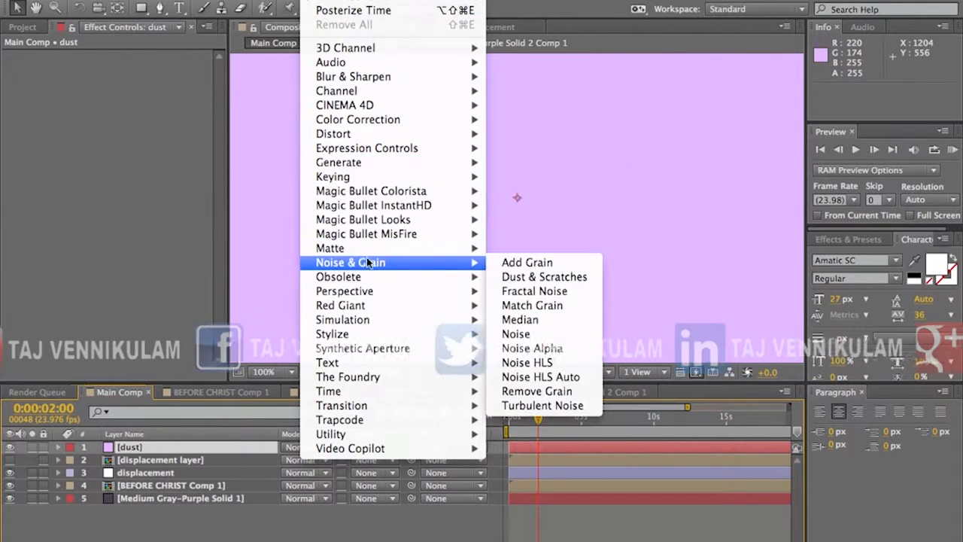
left_click(558, 293)
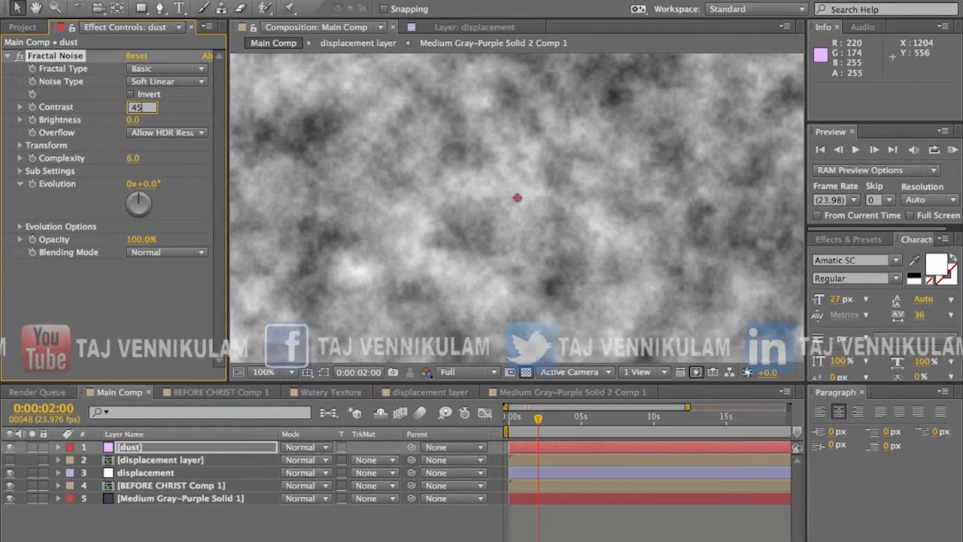
Step: Set the dust layer's Fractal Noise to Contrast 450, Brightness 250 and Scale 50
key("Return")
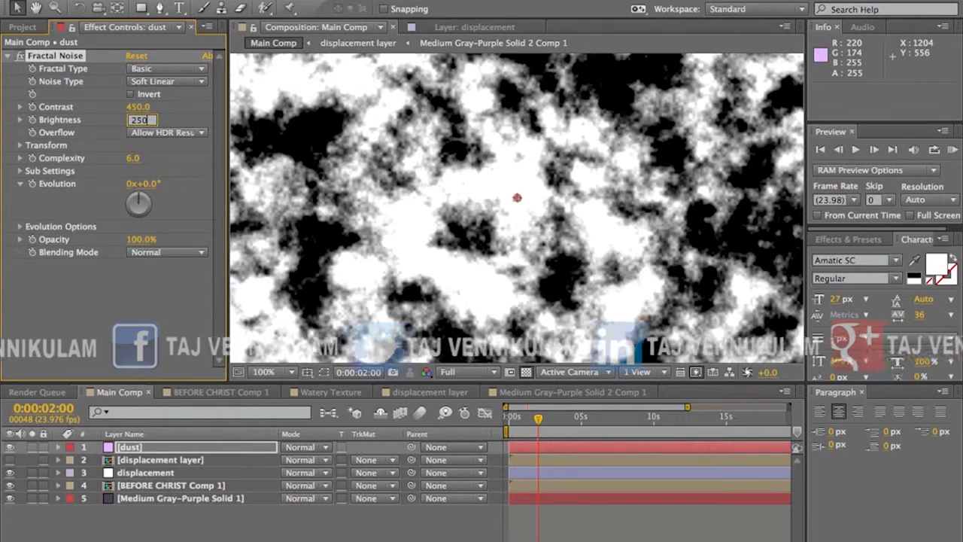
left_click(22, 145)
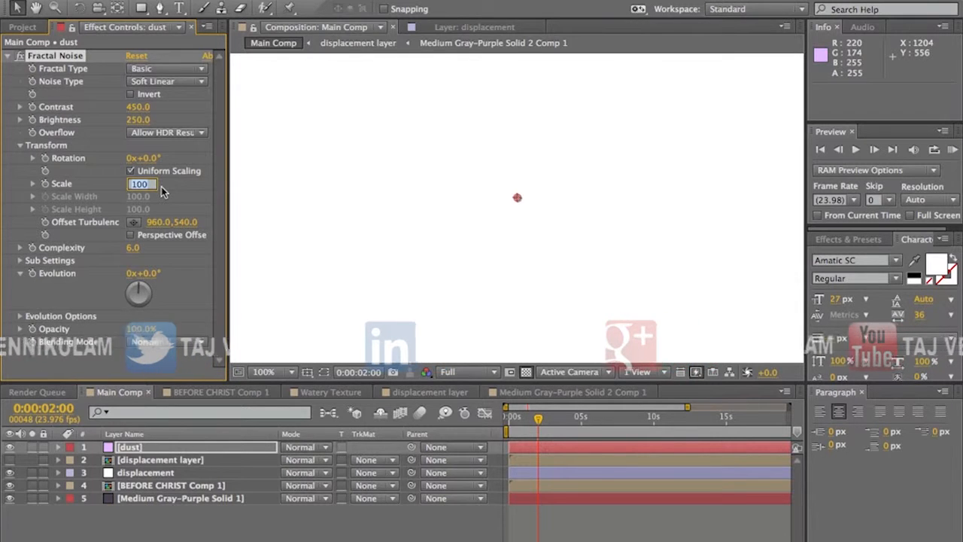
key("Return")
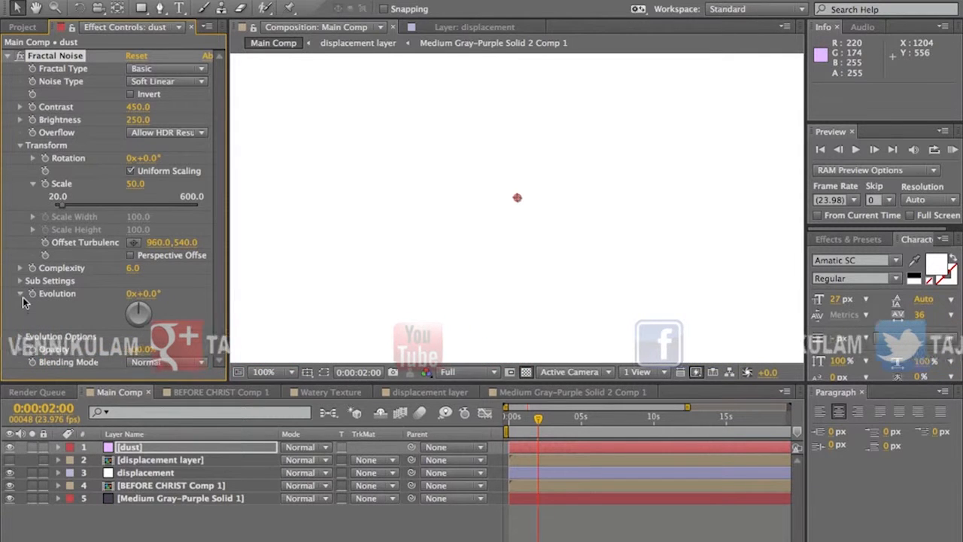
Step: Add an expression to the Random Seed of the dust layer's Fractal Noise so the seed changes every frame
left_click(21, 336)
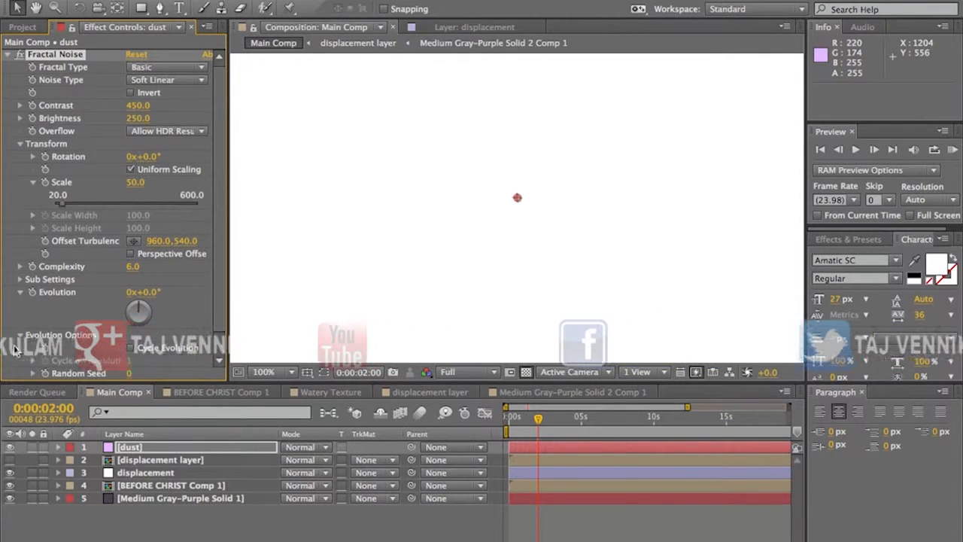
scroll(54, 354, "down", 2)
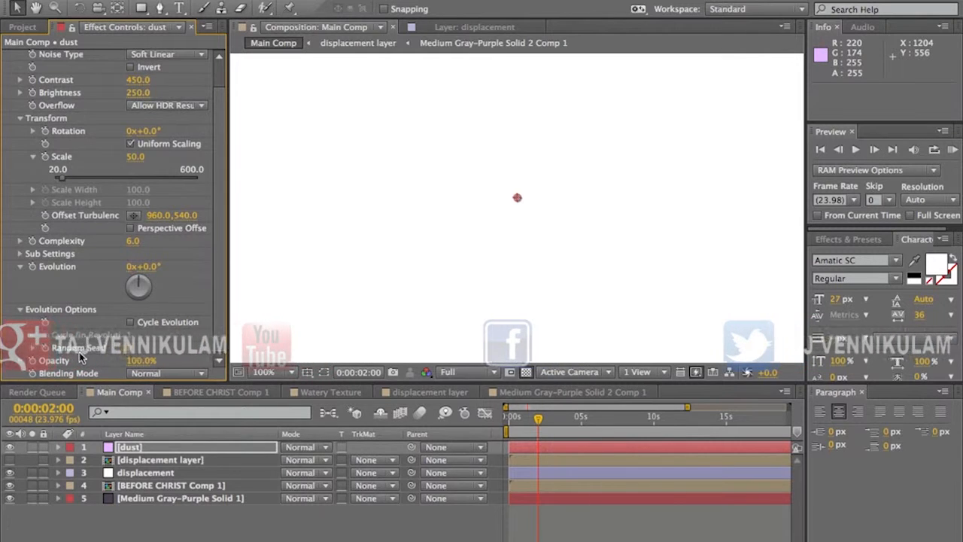
left_click(32, 361)
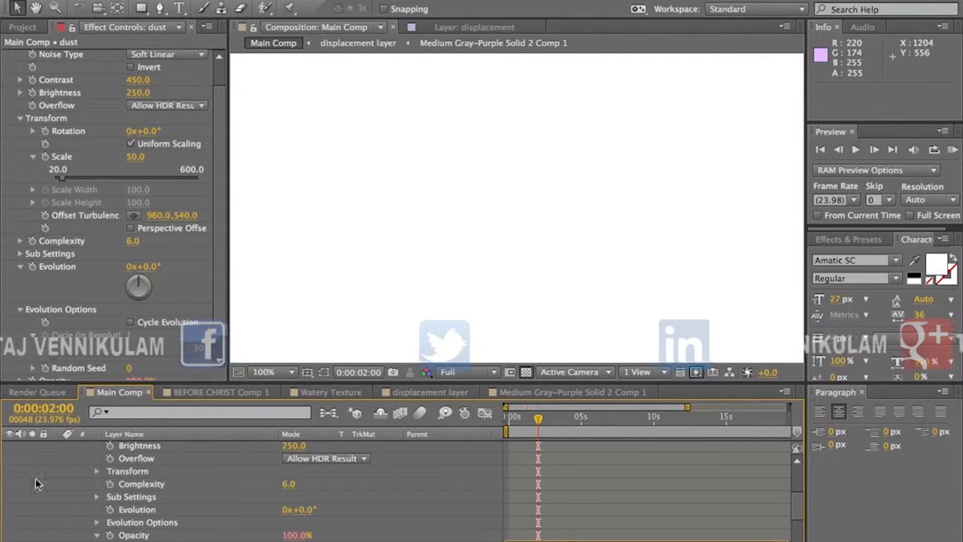
left_click(45, 367)
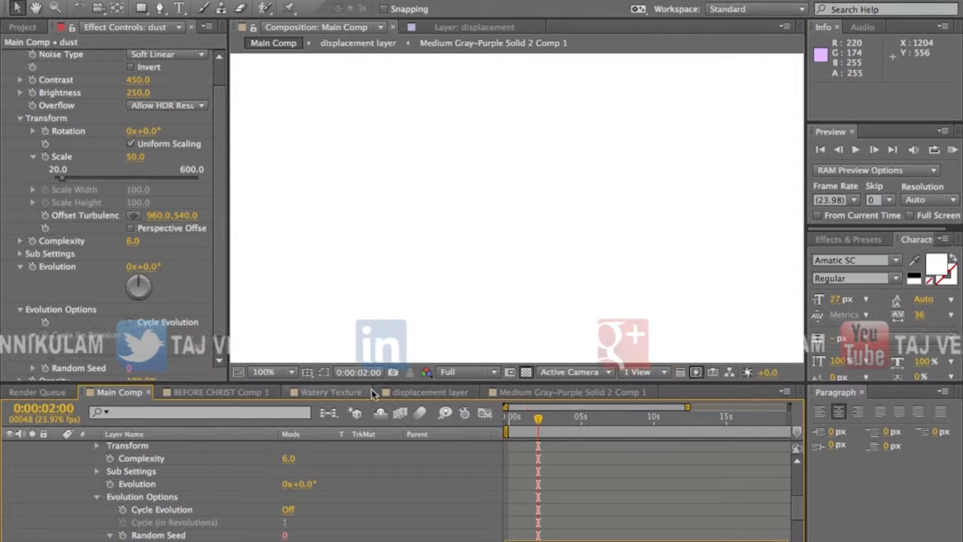
left_click(521, 475)
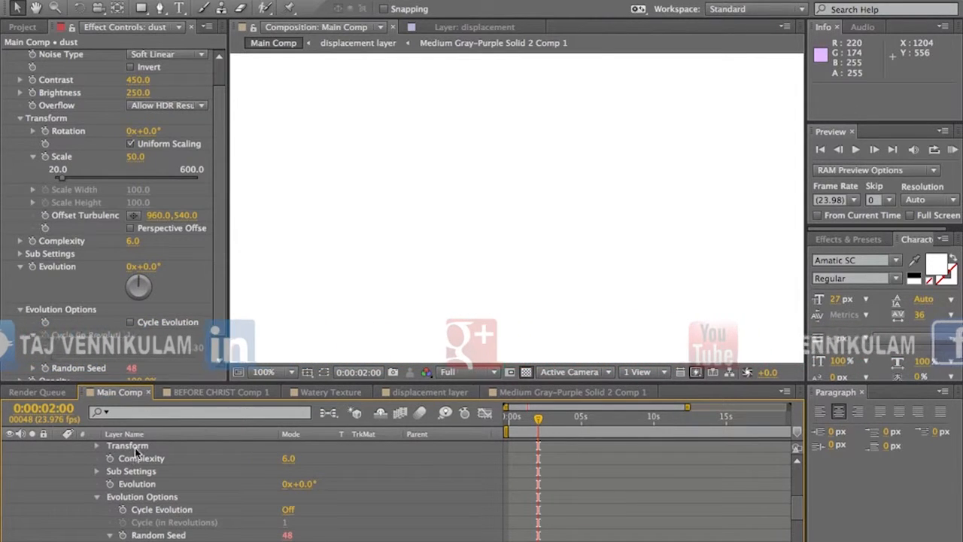
Step: Preview the dust layer's animated noise, set the current time to 0:00:00:15 and collapse the layer's properties
scroll(125, 467, "up", 2)
scroll(125, 467, "up", 4)
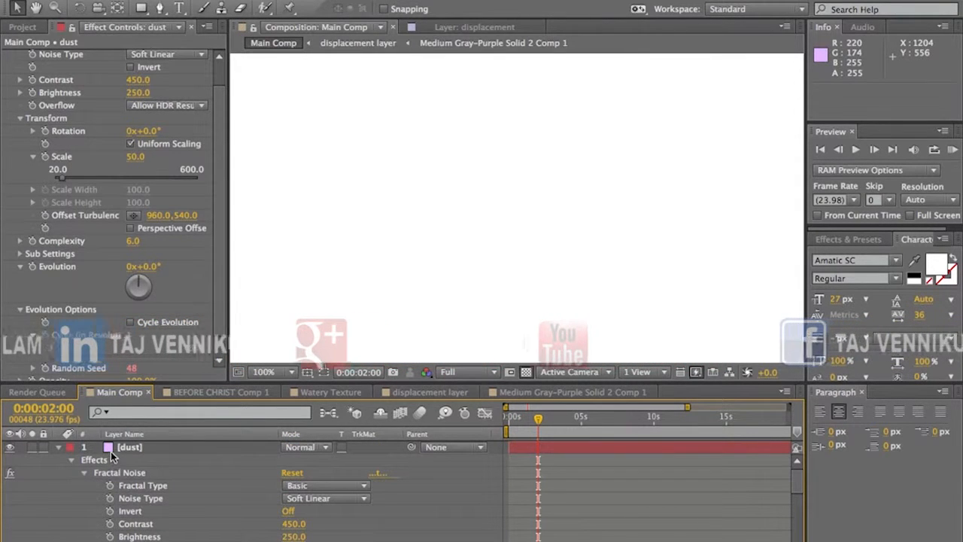
left_click(127, 448)
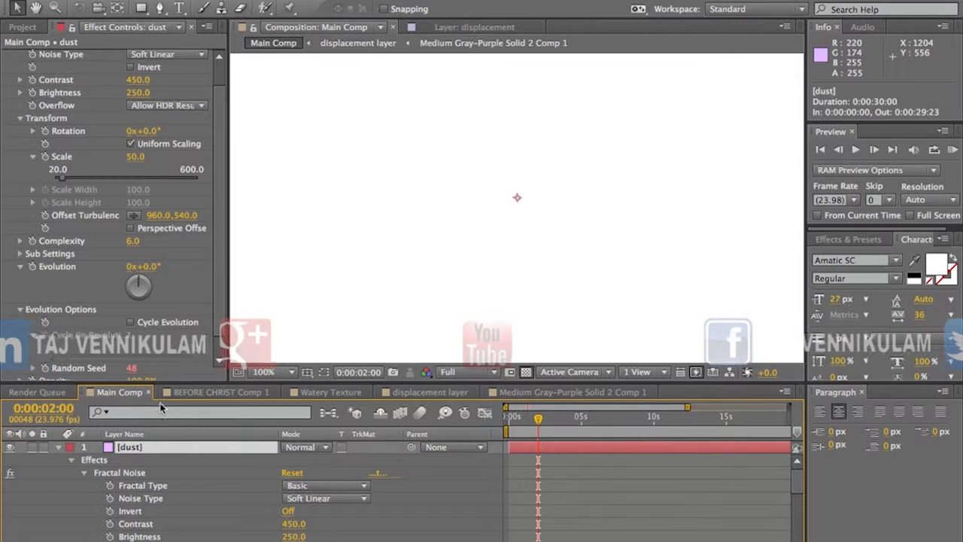
left_click(953, 149)
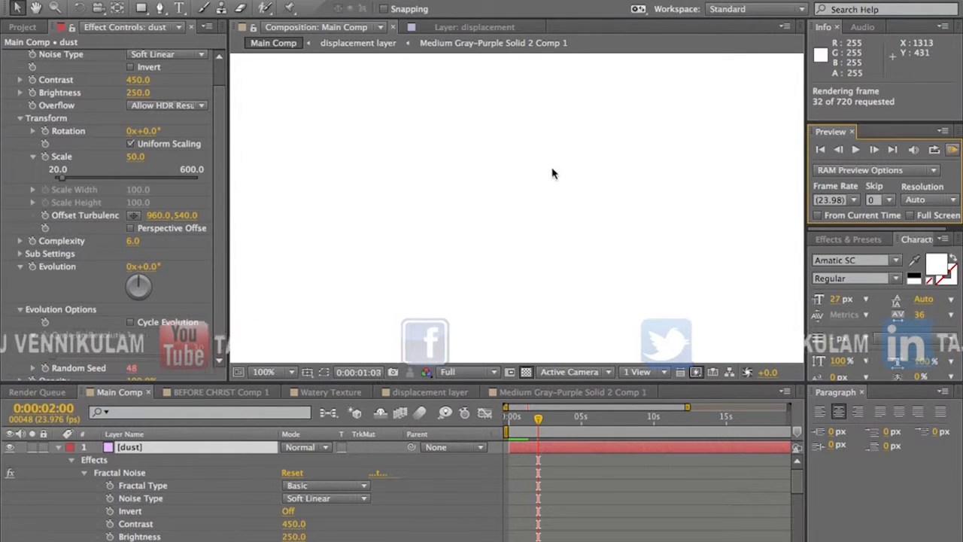
key("space")
left_click(518, 418)
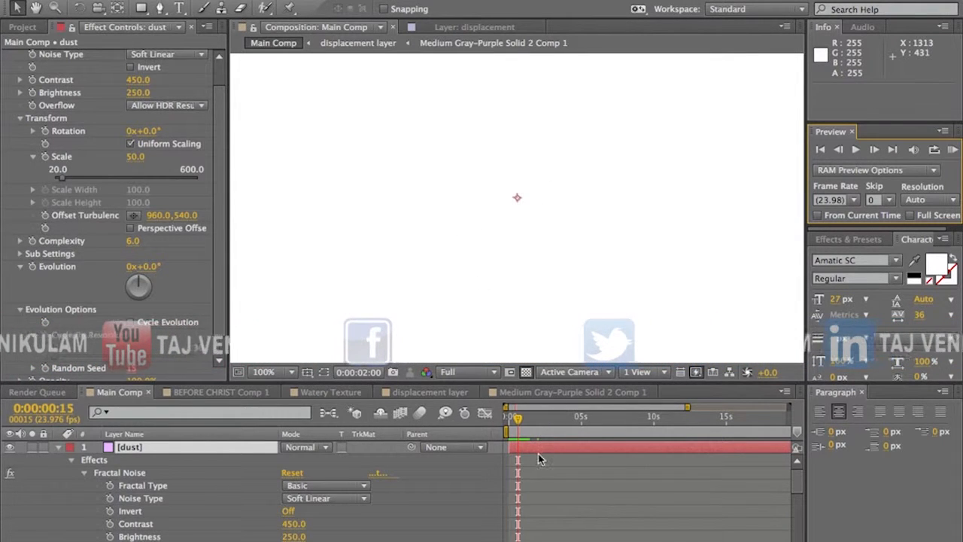
left_click(58, 448)
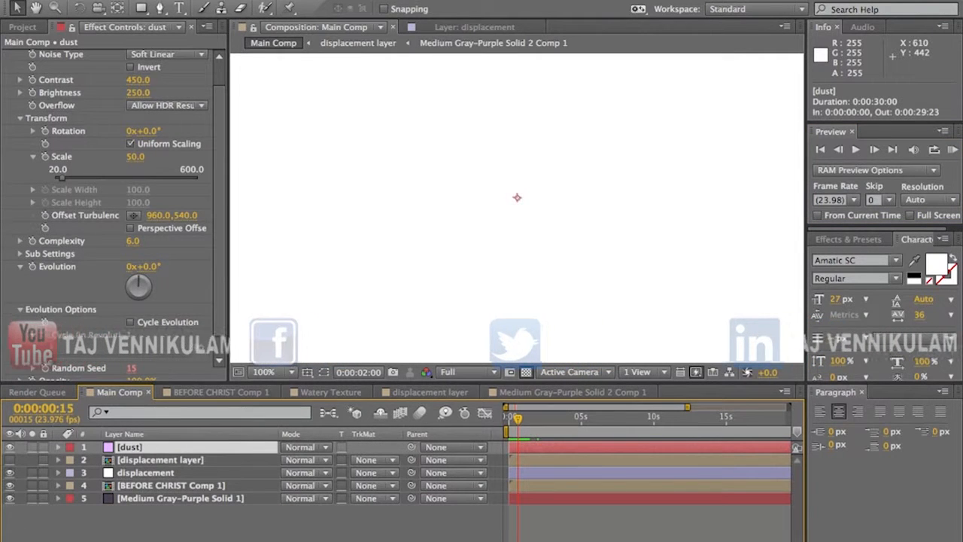
Step: Create a comp-sized solid in pale orange FFE4CA
left_click(274, 0)
mouse_move(301, 1)
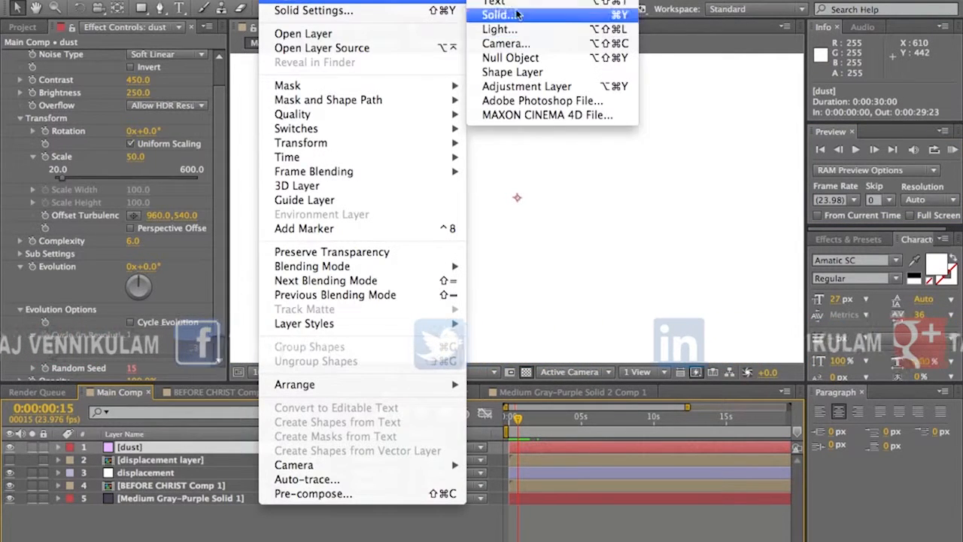
left_click(509, 15)
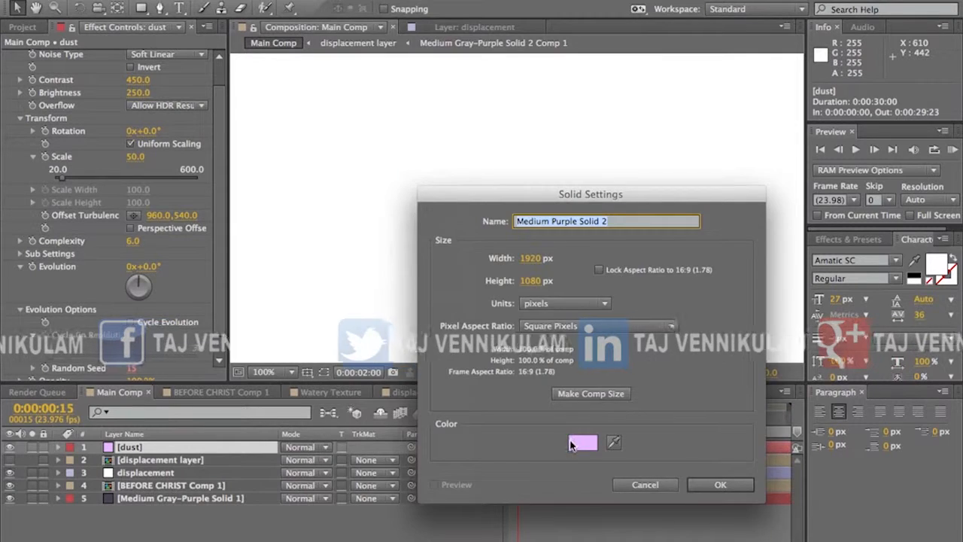
left_click(578, 441)
left_click_drag(553, 424, 553, 432)
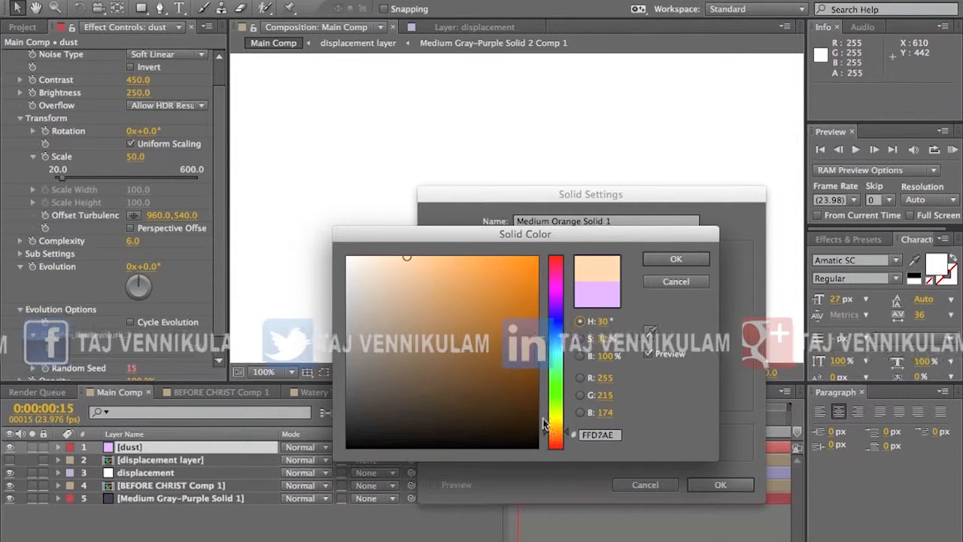
left_click_drag(398, 282, 389, 236)
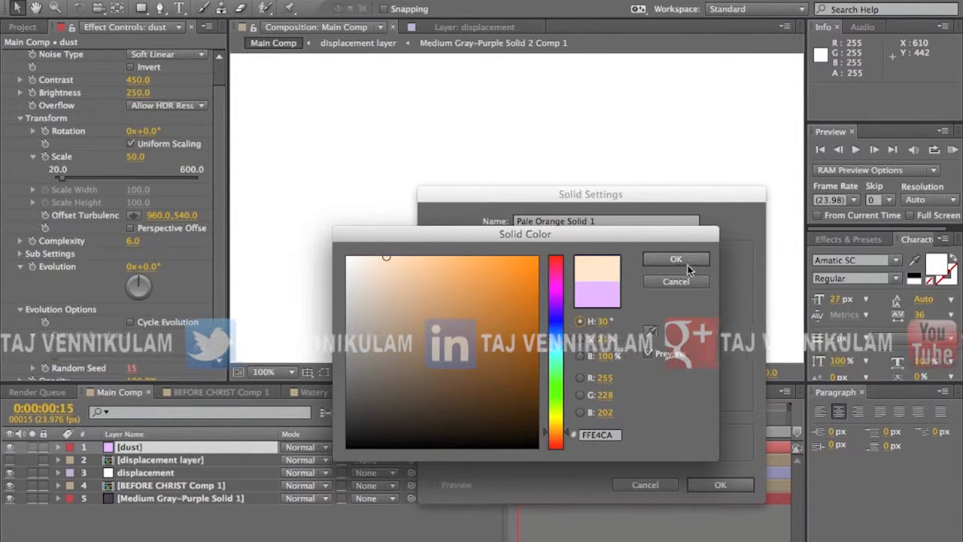
left_click(689, 264)
left_click(720, 485)
Step: Place the pale orange solid directly below the dust layer, set its track matte to Luma Inverted Matte of dust, and preview the result
left_click_drag(186, 452, 180, 463)
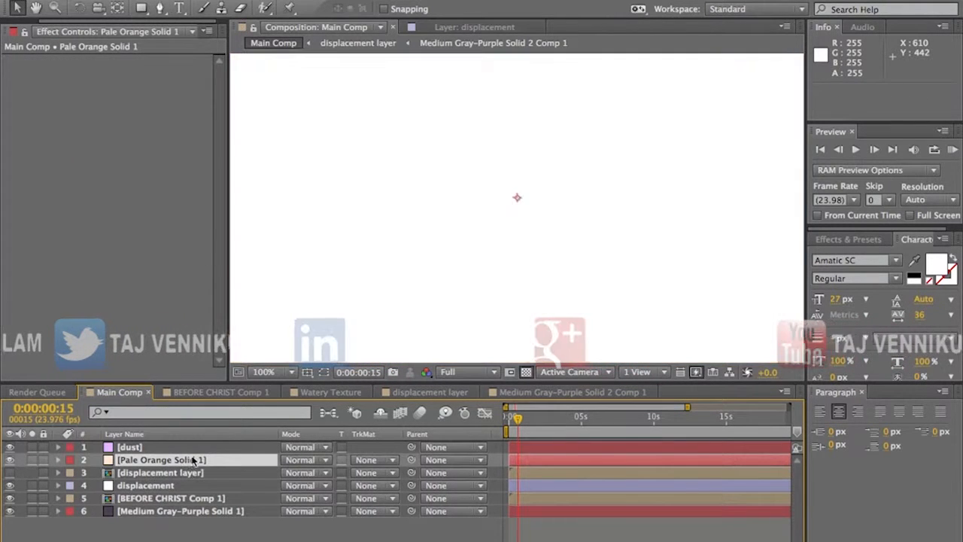
left_click(366, 459)
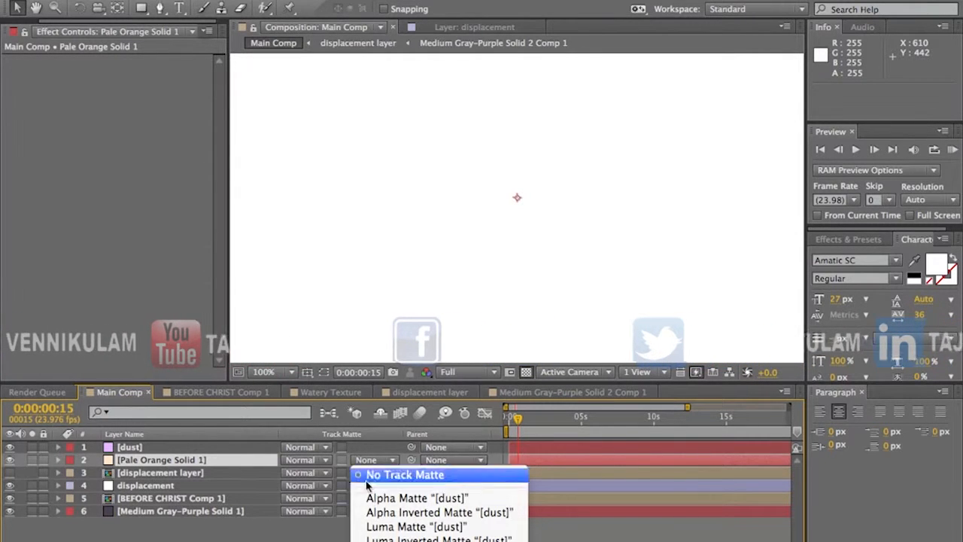
left_click(438, 539)
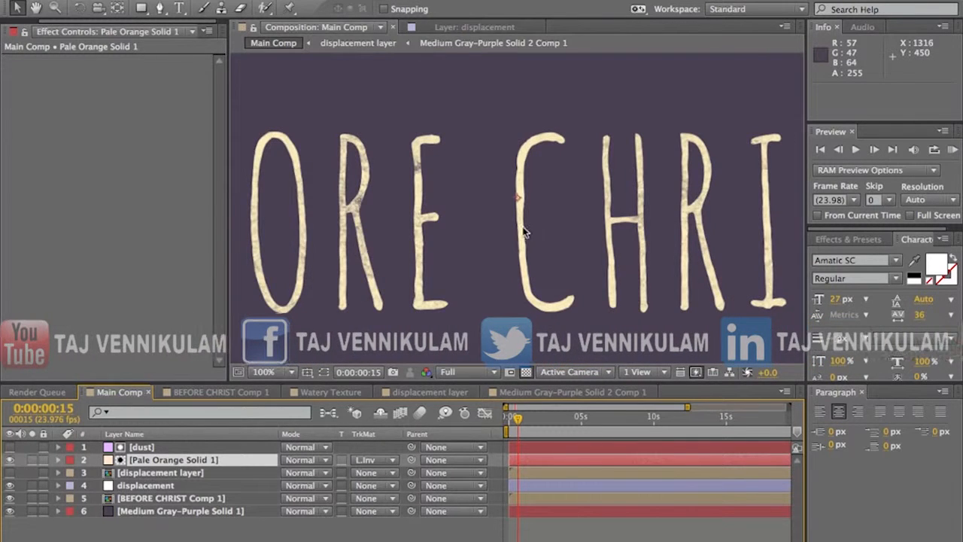
scroll(524, 233, "down", 2)
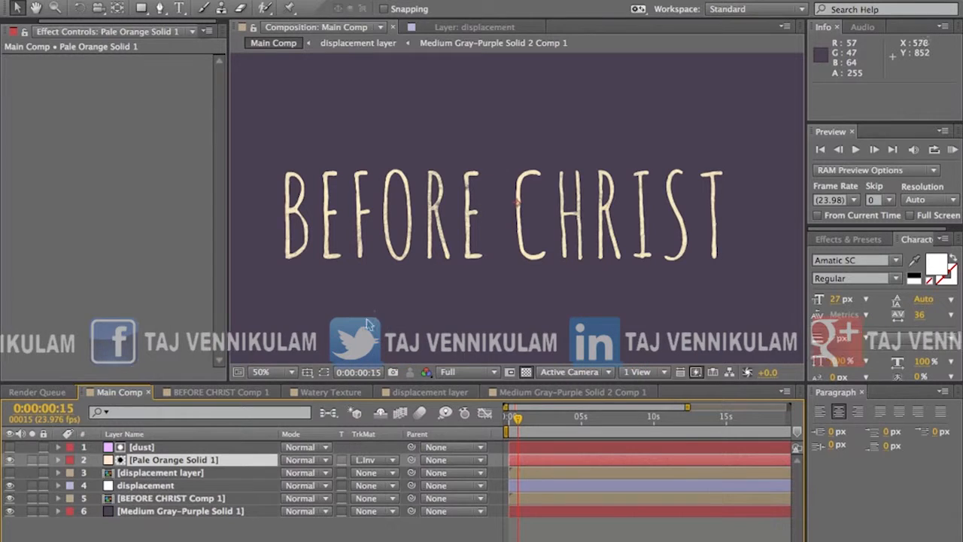
left_click(953, 149)
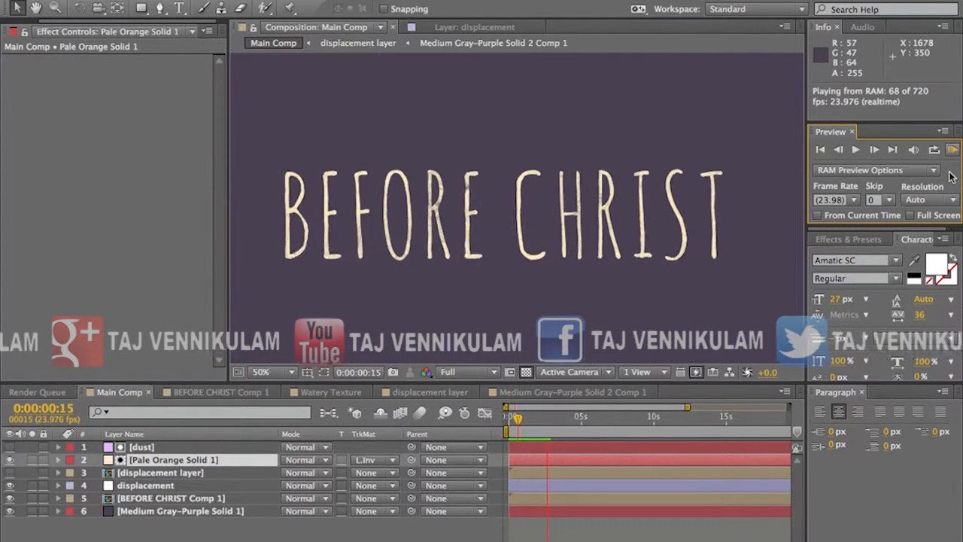
left_click(378, 263)
Step: Pre-compose the dust layer and the pale orange solid together into a new composition named dust
left_click(161, 448)
left_click(159, 460, "shift")
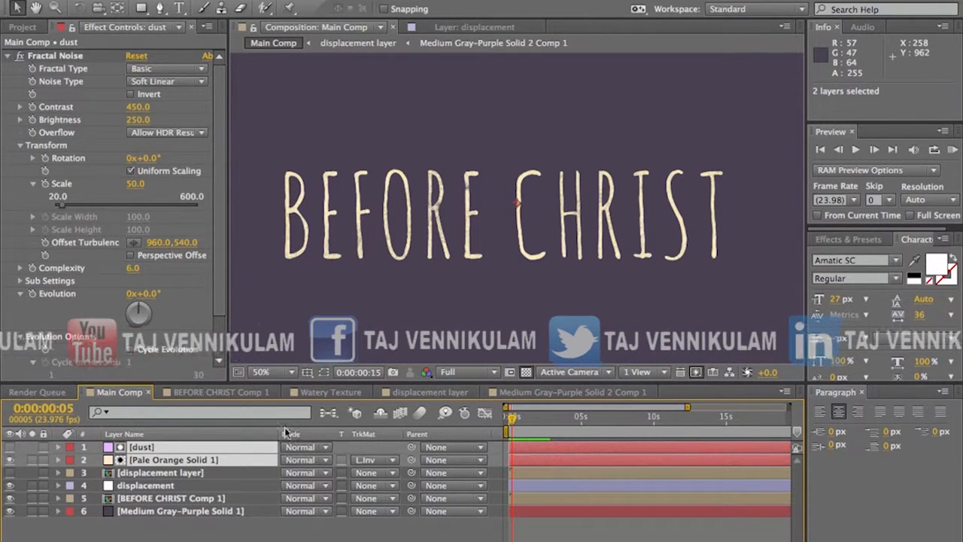
key("ctrl+shift+c")
type("dust")
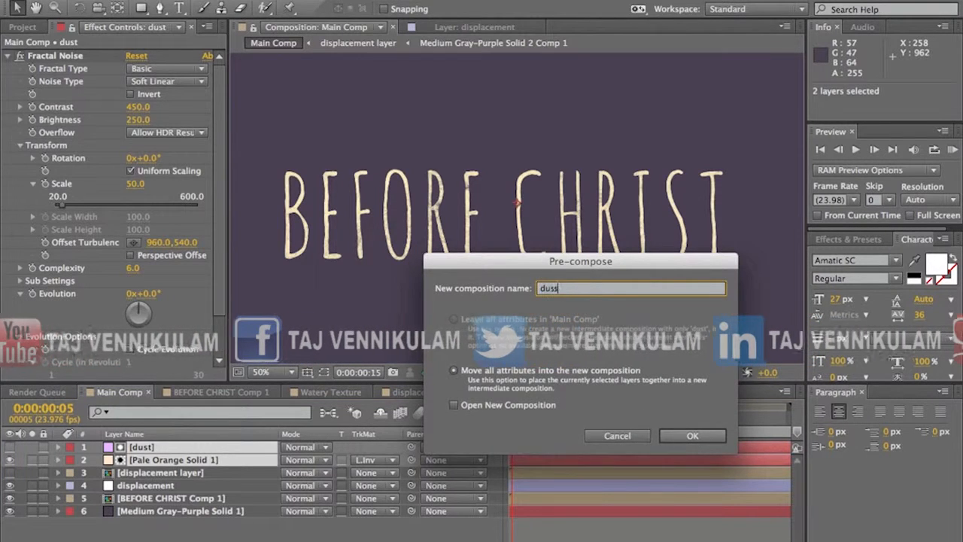
left_click(692, 436)
Step: Duplicate the dust comp layer twice, shift the copies to start at about -0:00:01:06 and -0:00:04:17, and preview the combined dust
left_click(148, 448)
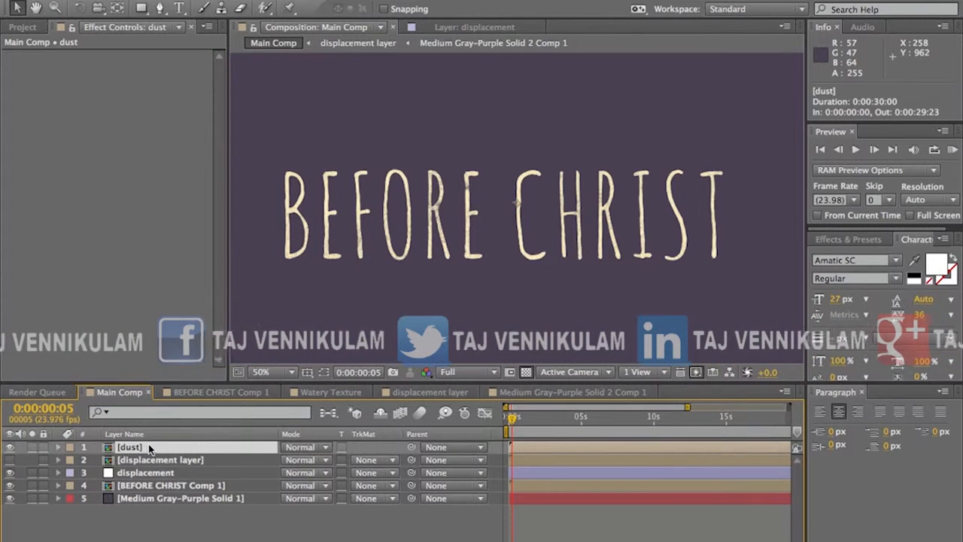
key("ctrl+d")
left_click_drag(562, 450, 546, 452)
key("ctrl+d")
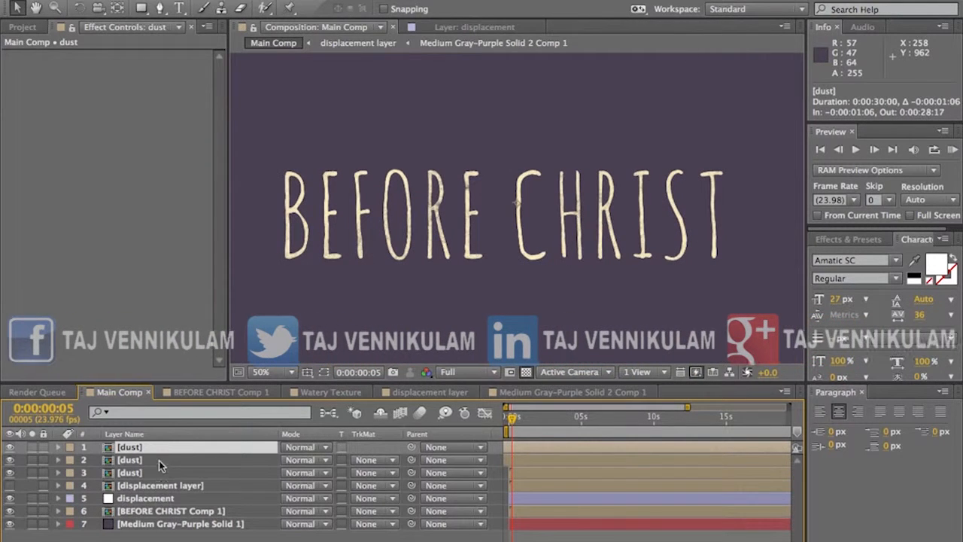
left_click_drag(560, 448, 531, 450)
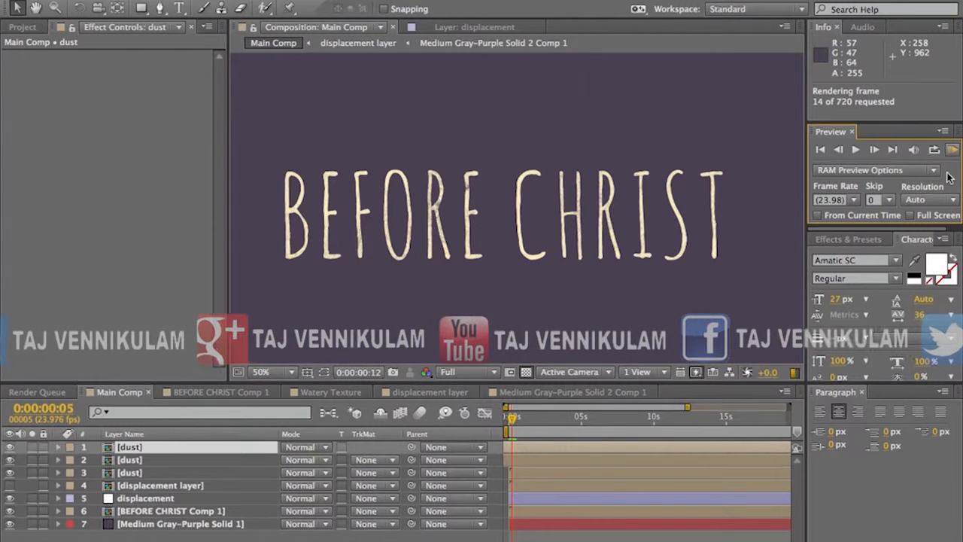
key("space")
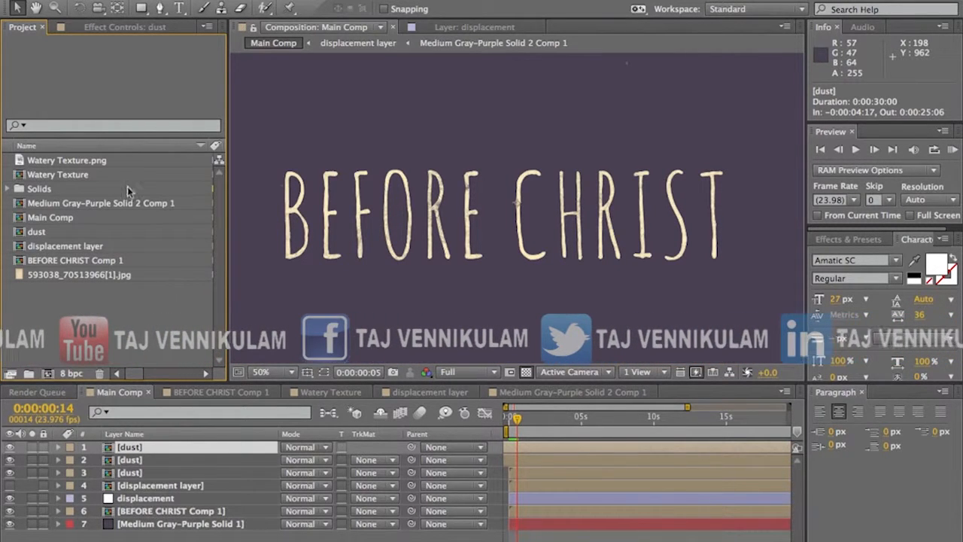
Step: Add the paper image 593038_70513966[1].jpg above all layers in Main Comp and set its Scale to 78%
left_click(111, 160)
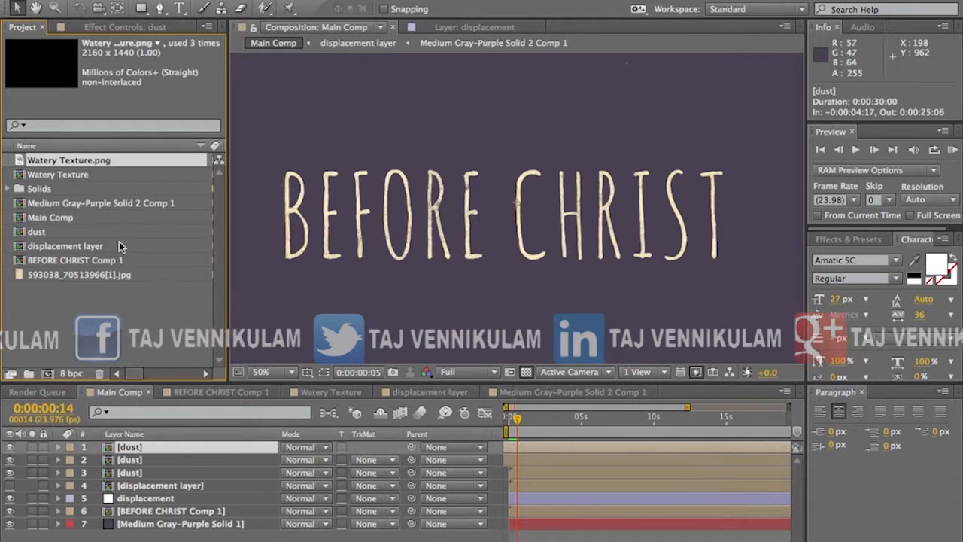
left_click_drag(197, 446, 155, 447)
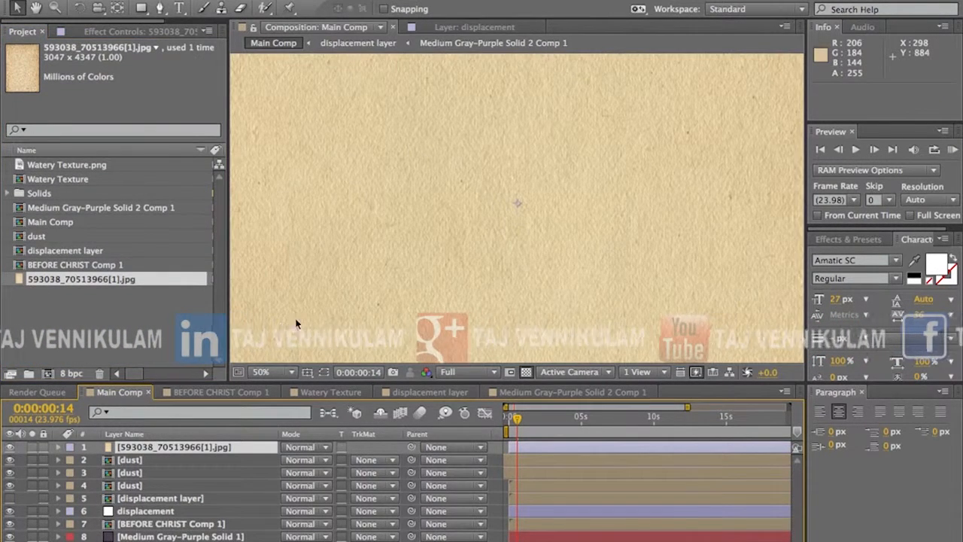
key("comma")
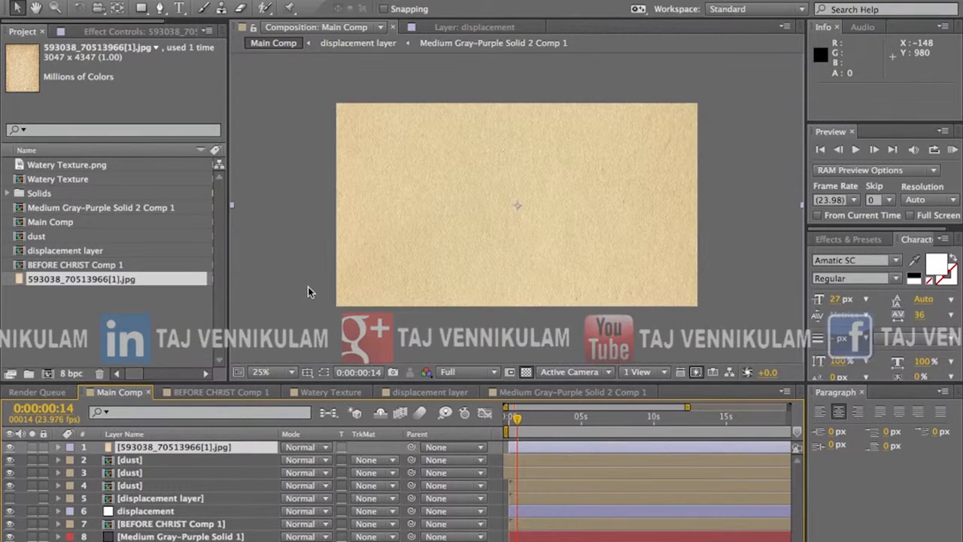
key("period")
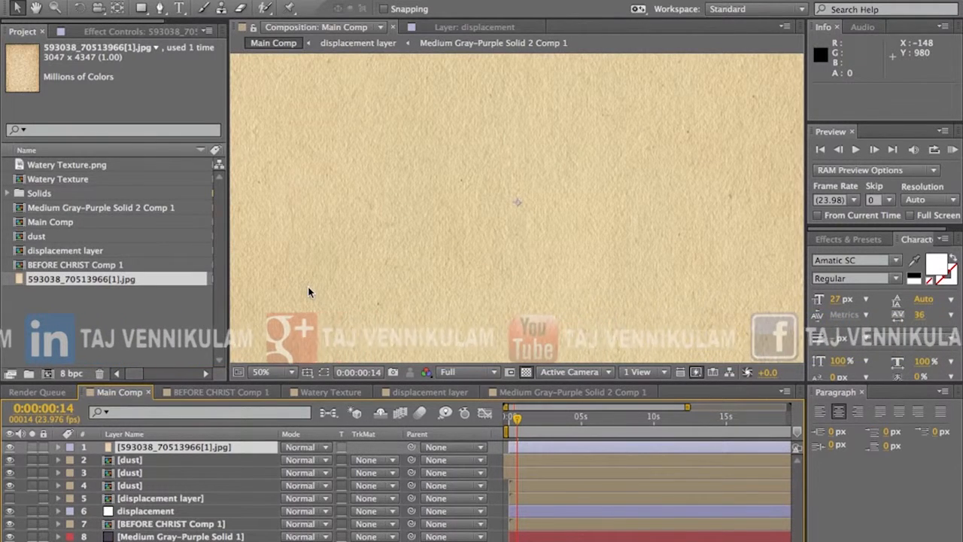
key("s")
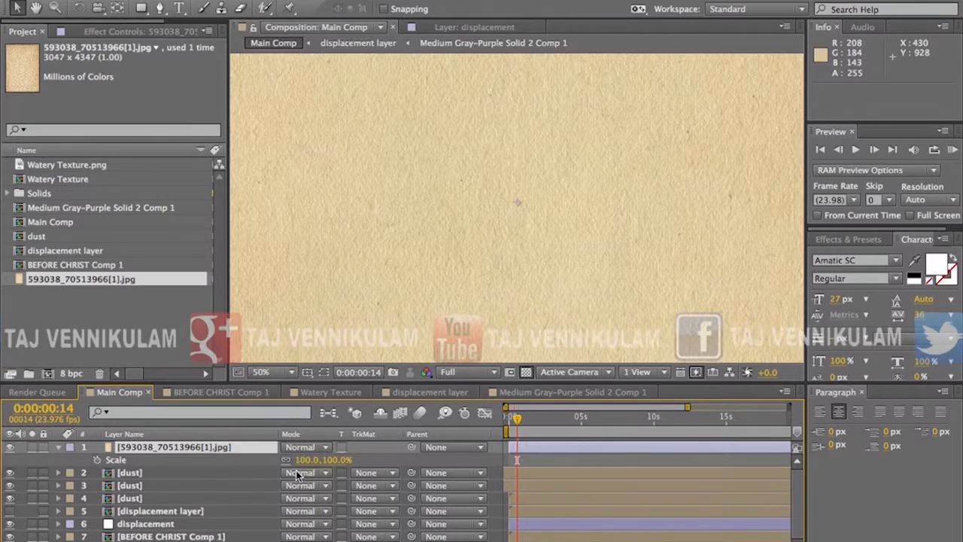
left_click_drag(307, 459, 258, 460)
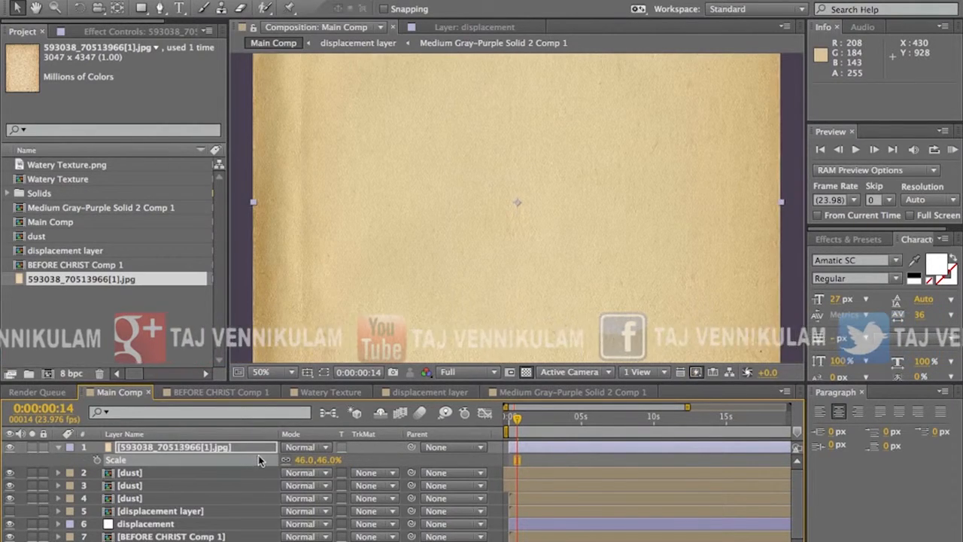
key("s")
key("s")
left_click_drag(294, 450, 323, 454)
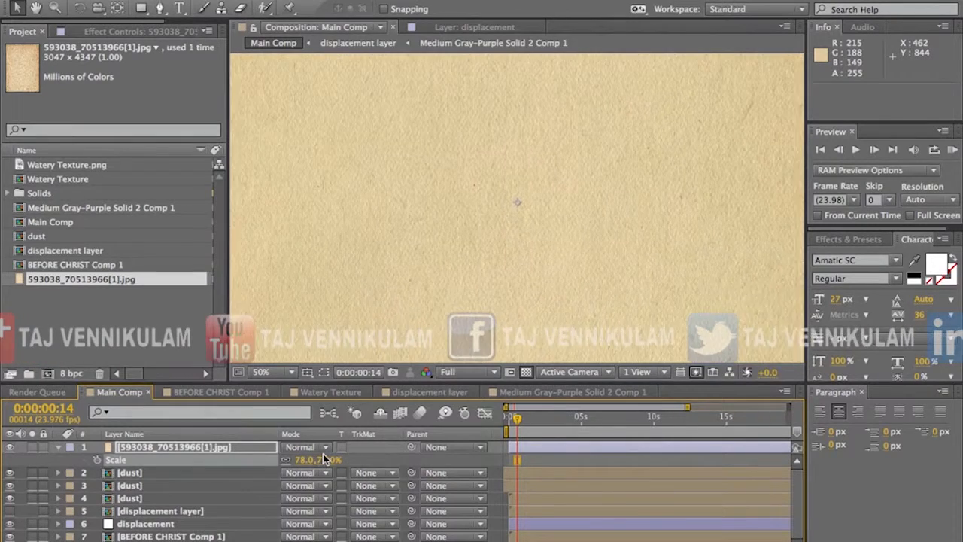
Step: Pre-compose the paper image layer as paper, moving all attributes into the new composition
key("super+shift+c")
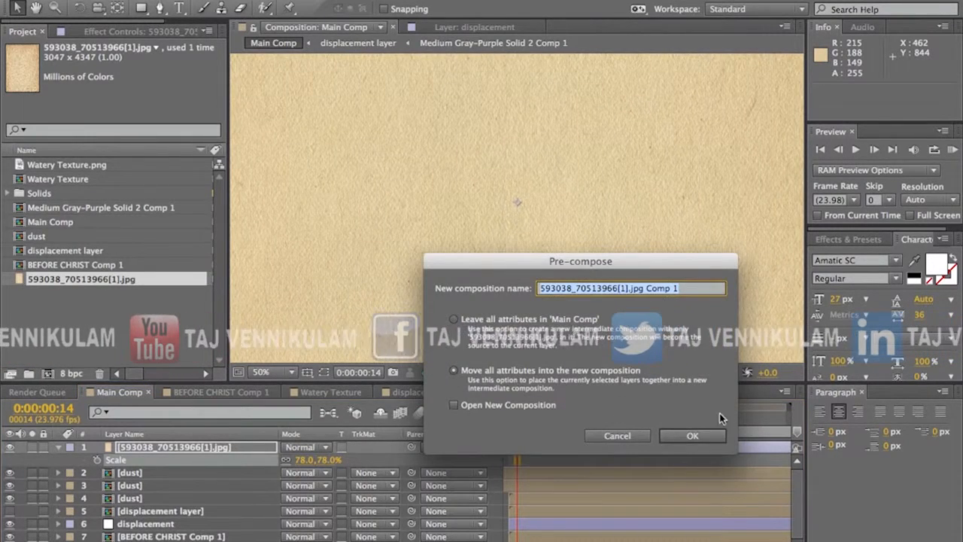
left_click(630, 288)
triple_click(631, 290)
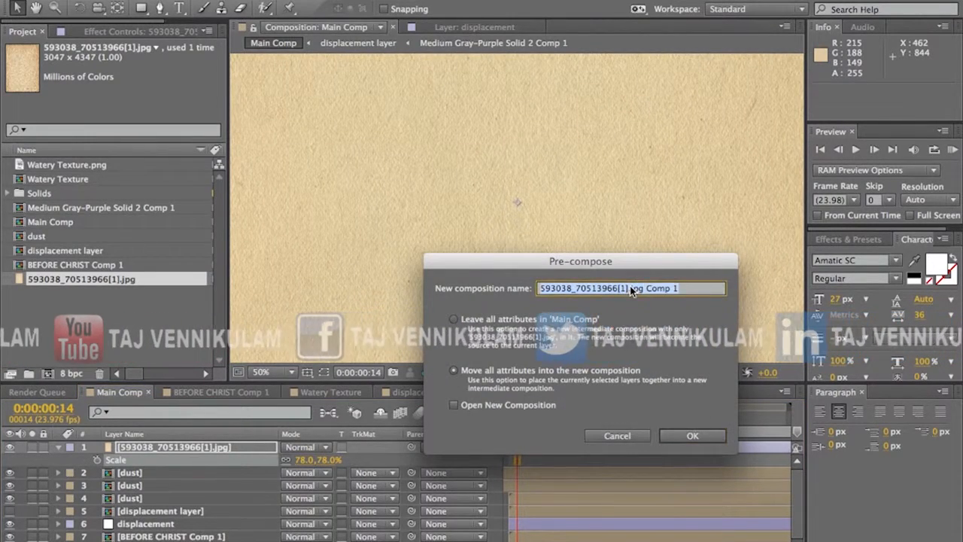
type("paper")
key("Return")
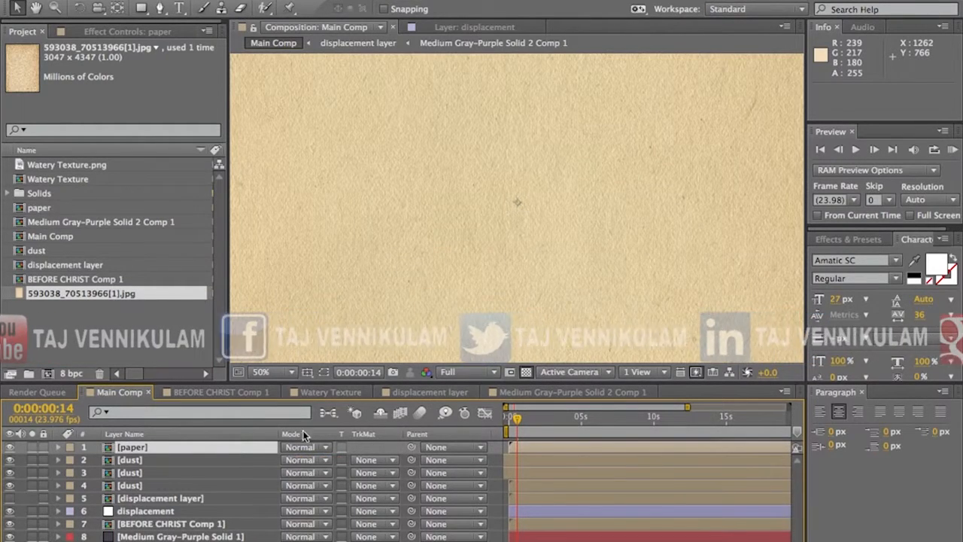
Step: Apply the Tint effect to the image inside the paper comp and return to Main Comp
double_click(245, 447)
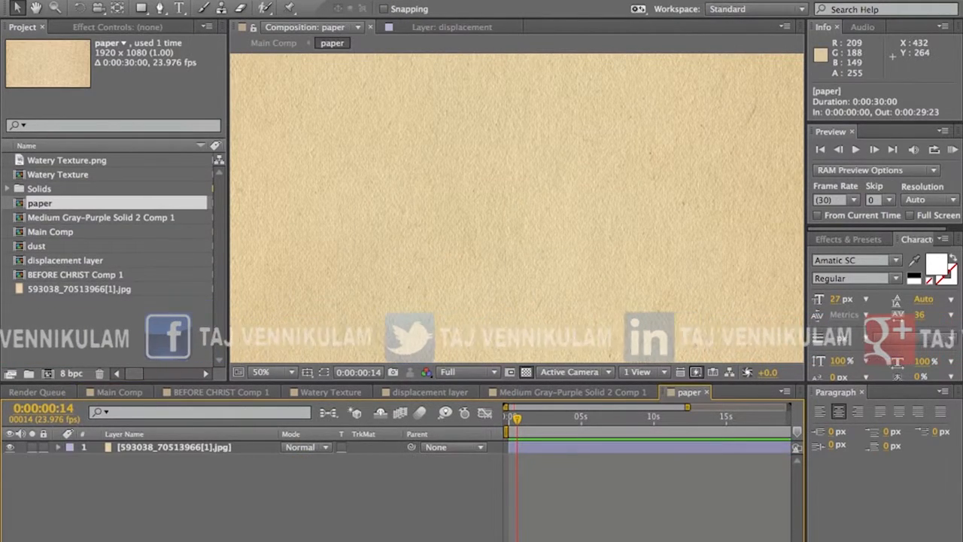
left_click(208, 447)
left_click(319, 1)
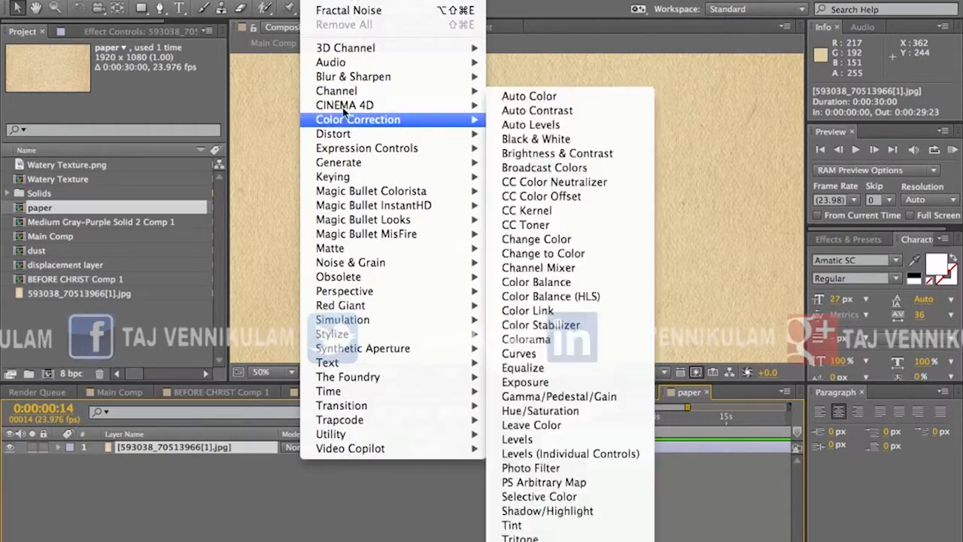
mouse_move(354, 125)
left_click(602, 524)
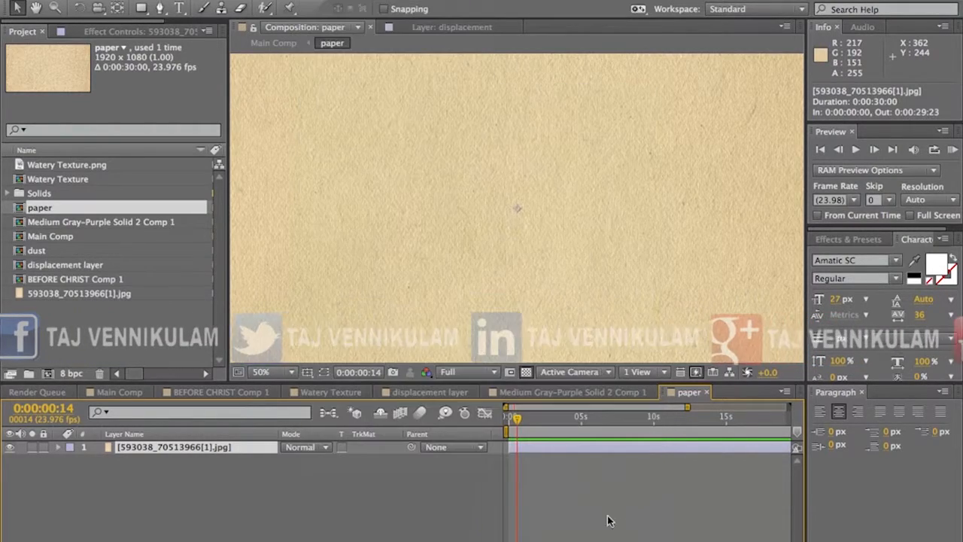
left_click(263, 43)
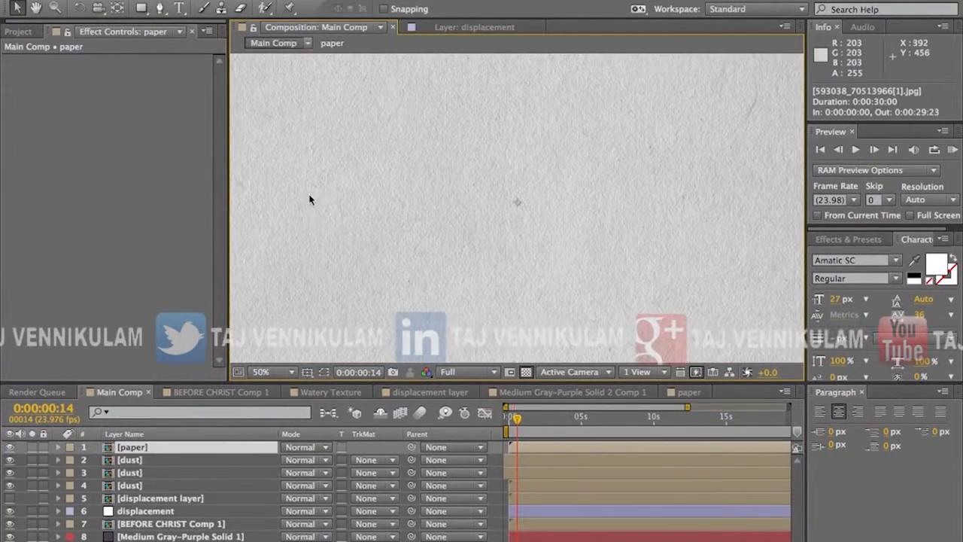
Step: Set the paper layer's blending mode to Overlay and its Opacity to 25%
left_click(304, 448)
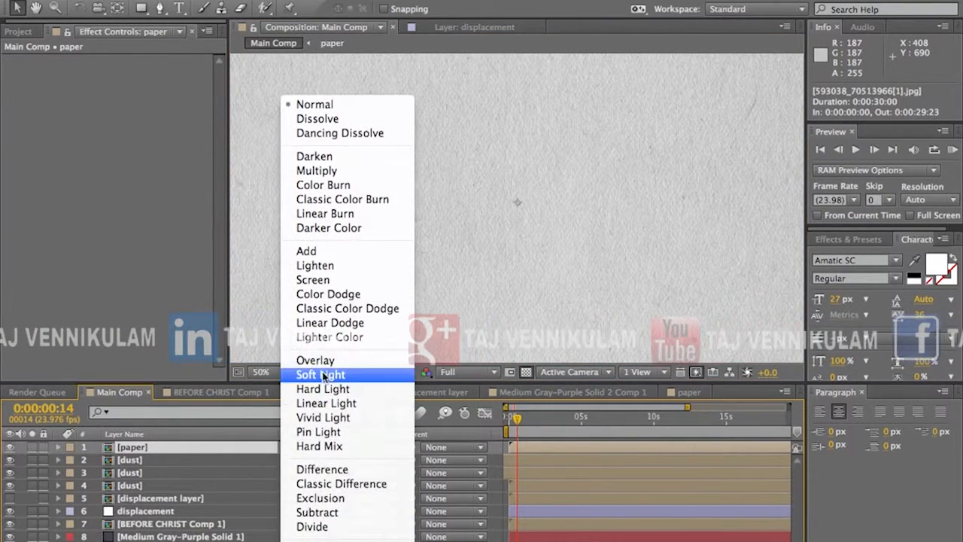
left_click(322, 363)
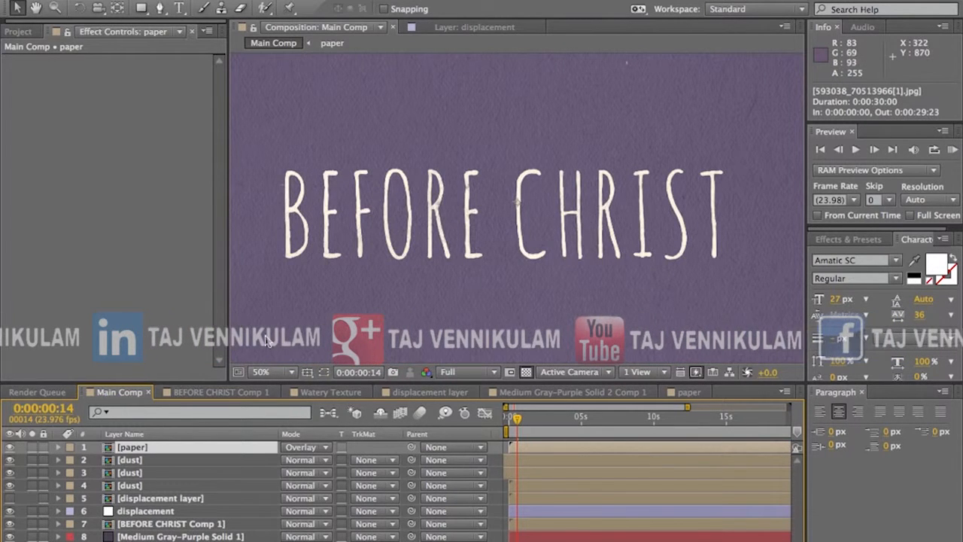
key("t")
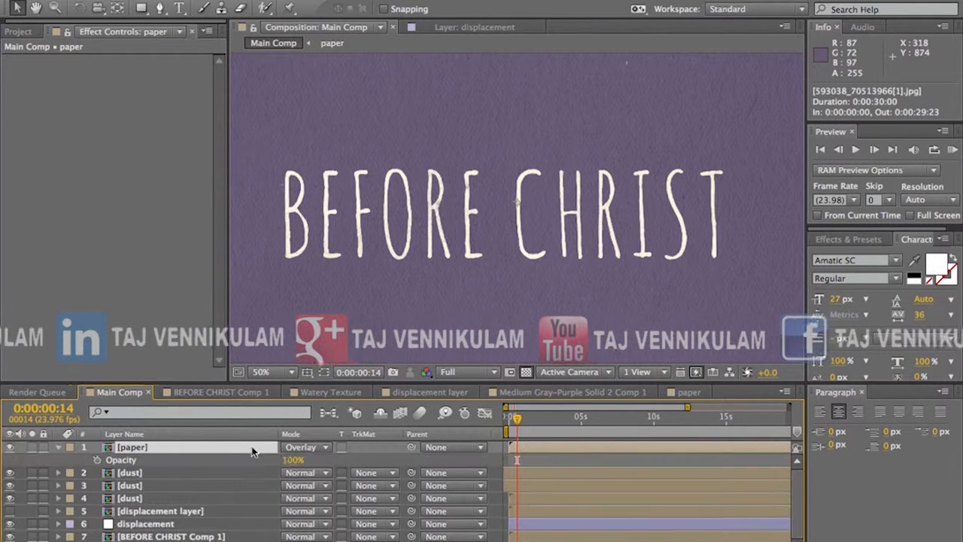
left_click(305, 460)
type("6")
key("Return")
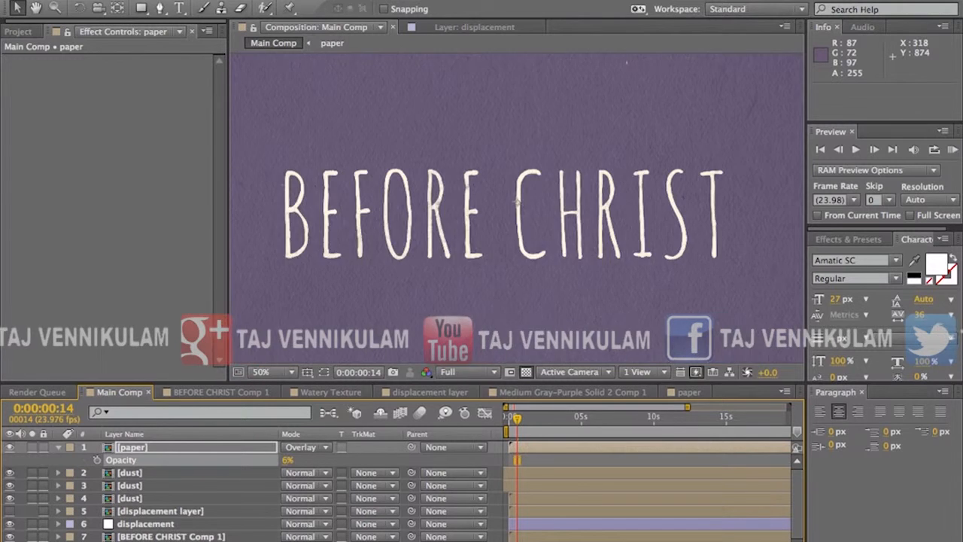
left_click_drag(286, 460, 301, 463)
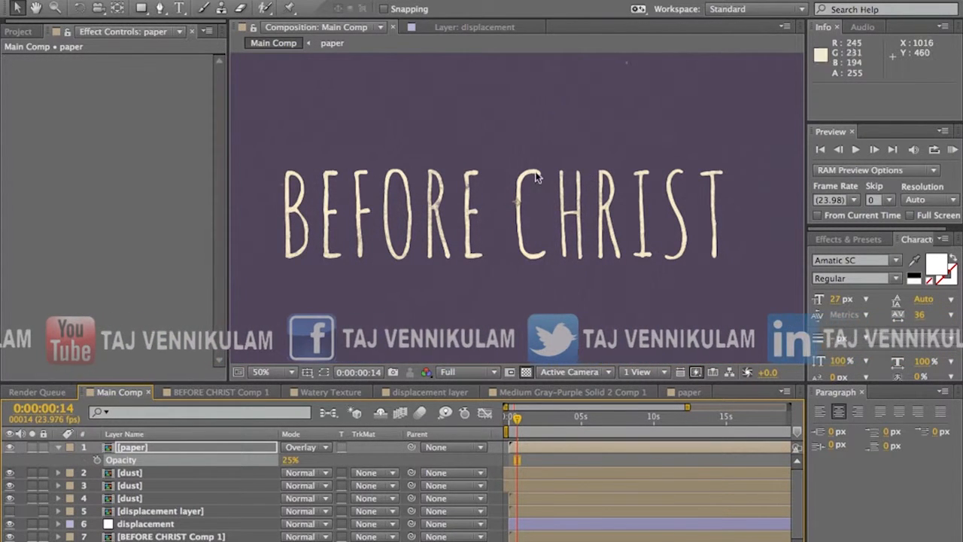
Step: Open the paper comp and trim the image layer so that it ends at frame 2
left_click(239, 451)
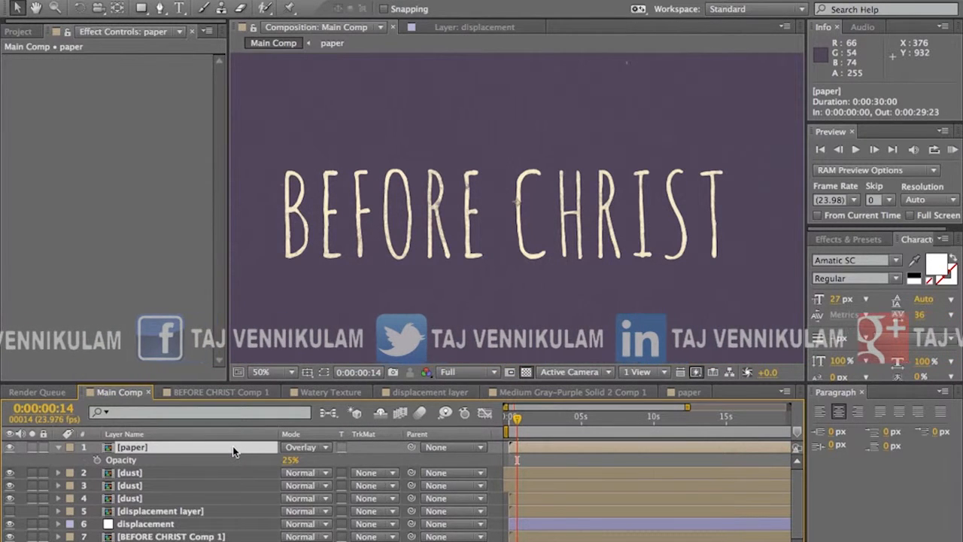
double_click(231, 449)
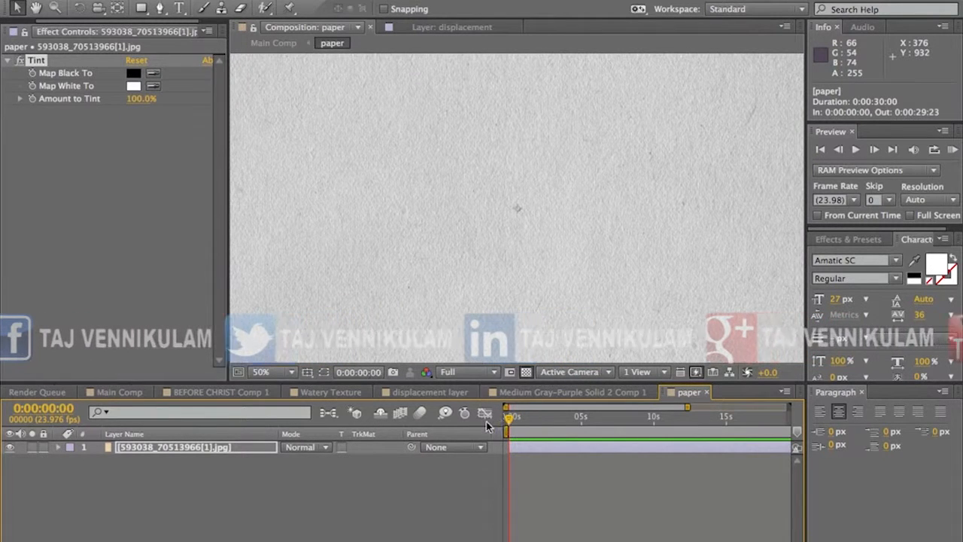
key("equal")
key("equal")
key("equal")
key("equal")
key("equal")
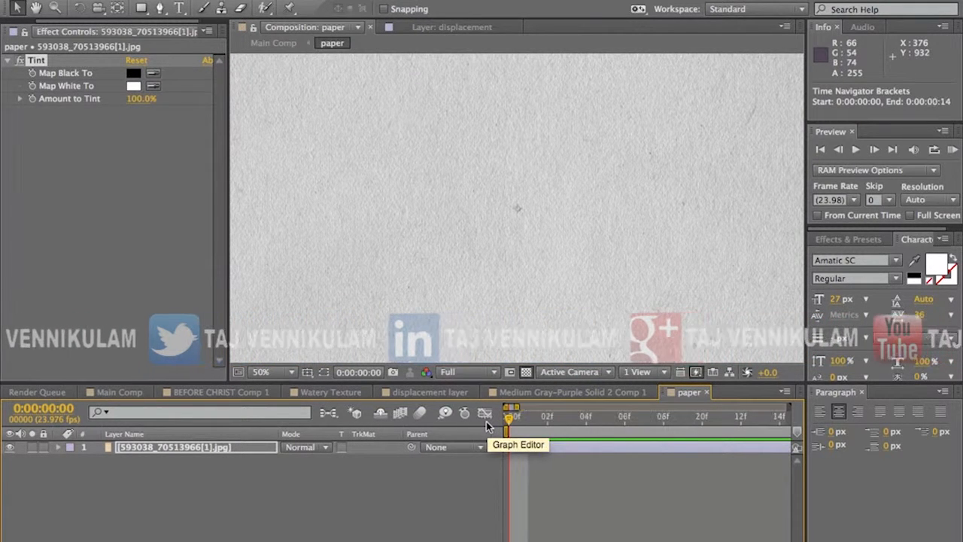
left_click(532, 418)
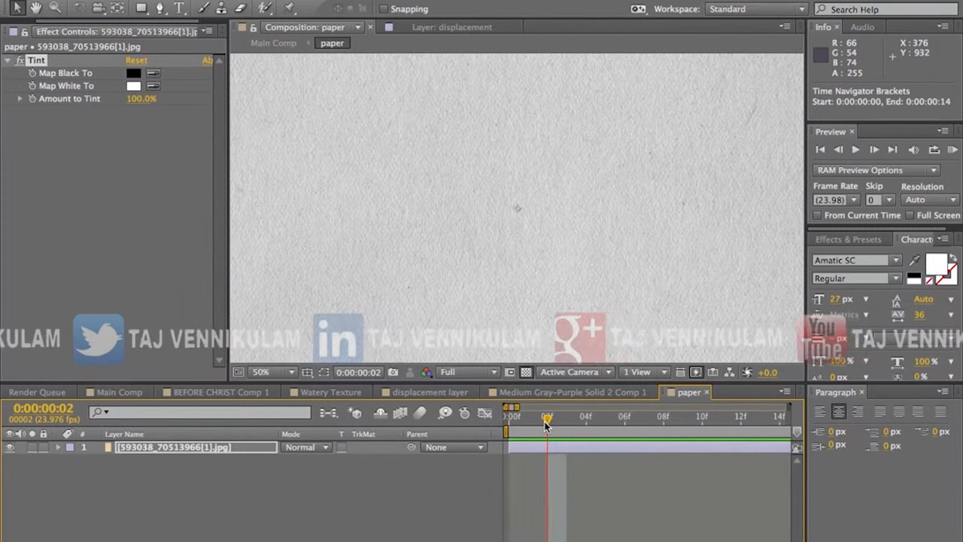
key("alt+bracketright")
mouse_move(546, 425)
left_mouse_down()
mouse_move(509, 429)
mouse_move(530, 430)
left_mouse_up()
key("super+d")
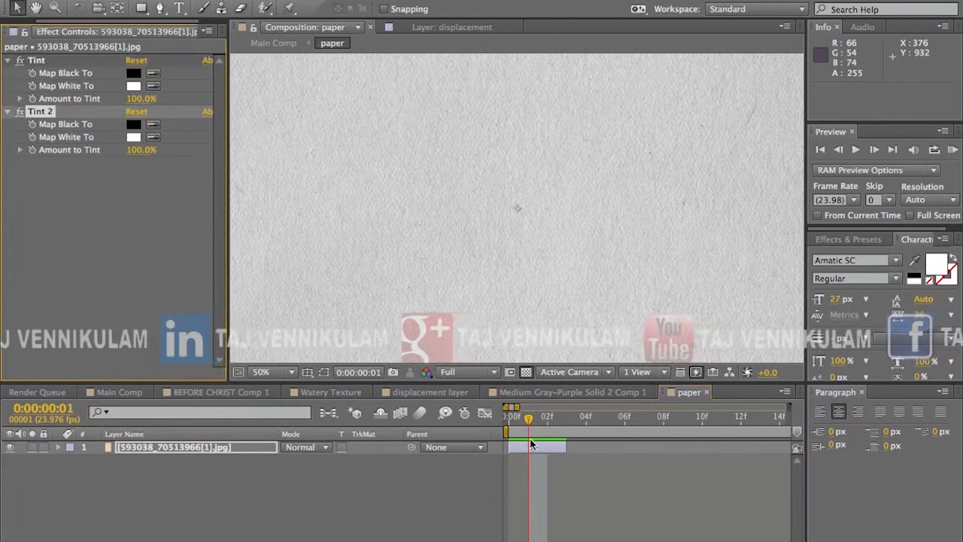
left_click(532, 448)
key("super+z")
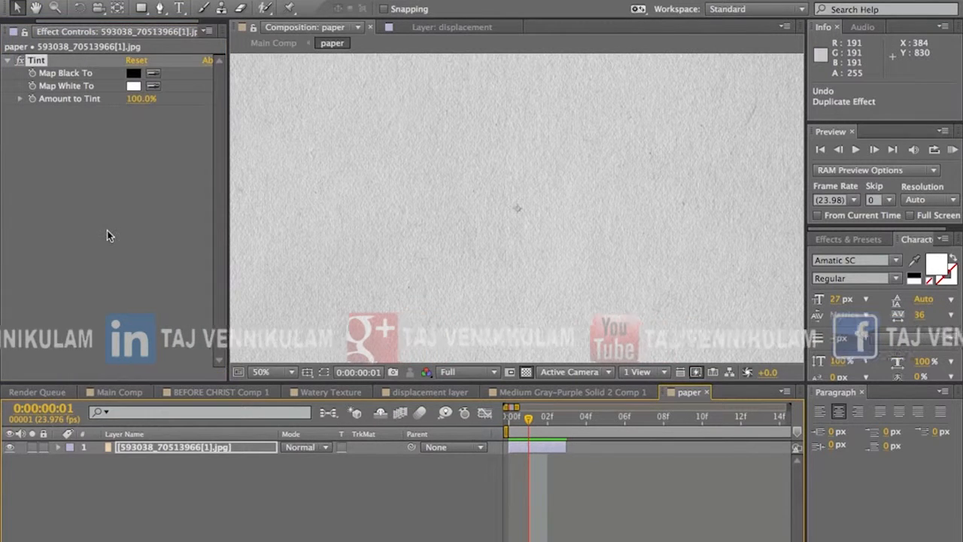
Step: Duplicate the paper image layer, start the copy at frame 3 and shift its image down to position 908, 1512
left_click(481, 468)
left_click(540, 449)
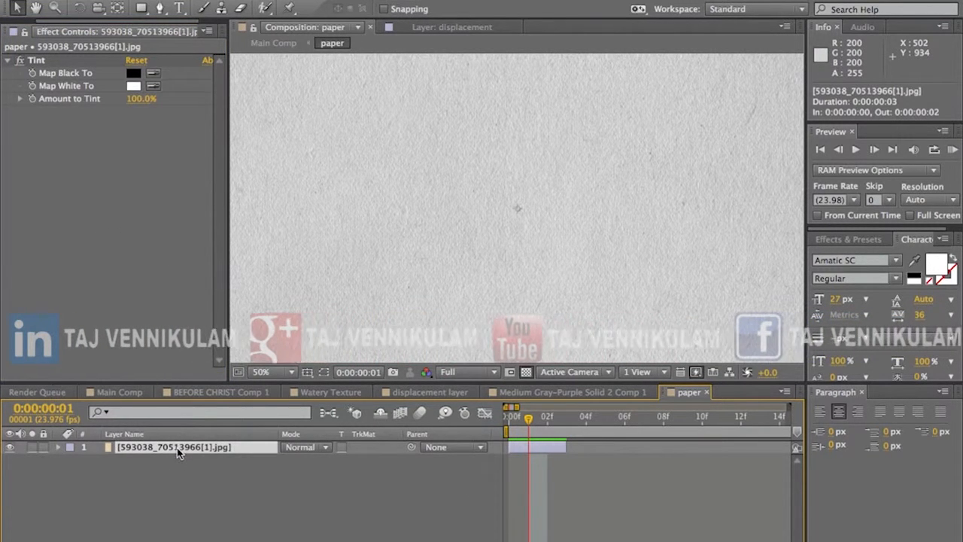
key("super+d")
left_click_drag(534, 448, 590, 452)
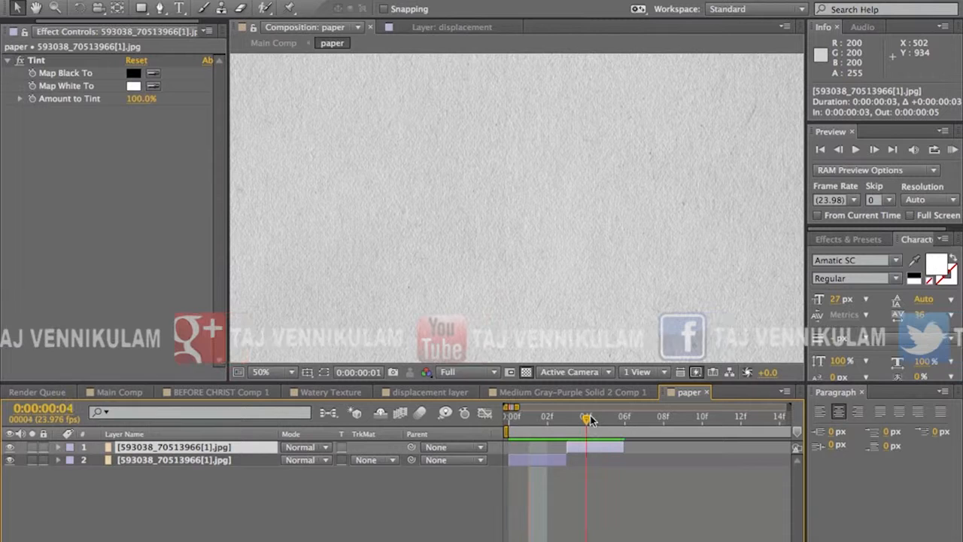
left_click(591, 420)
scroll(509, 282, "down", 2)
left_click_drag(531, 284, 520, 419)
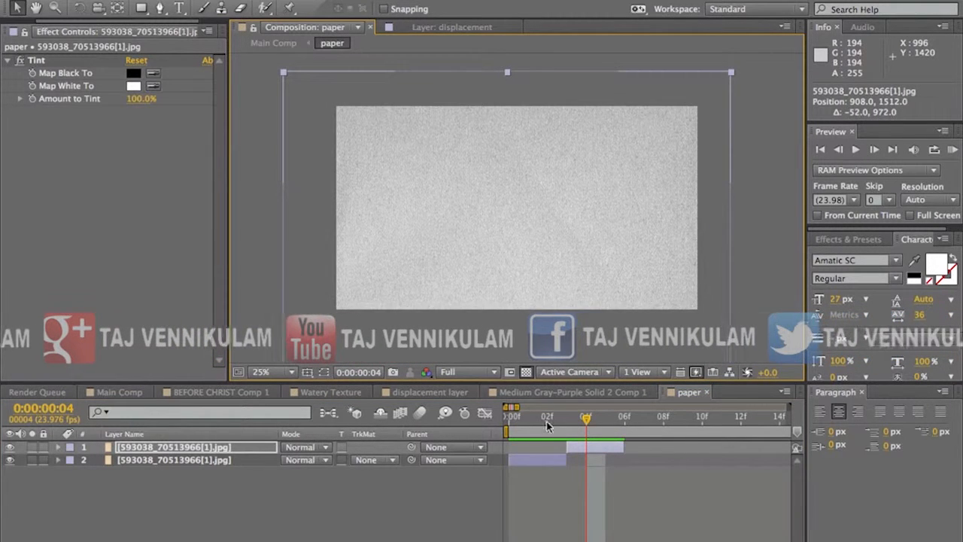
Step: Duplicate the shifted paper image layer and start the new copy at frame 6
left_click(595, 452)
key("ctrl+d")
left_click_drag(592, 447, 645, 446)
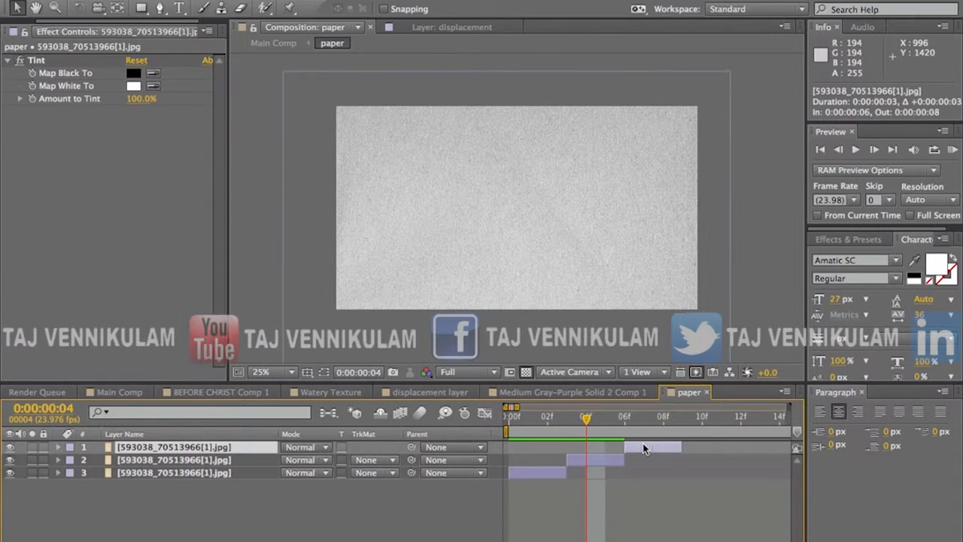
Step: Rotate the paper image layer that starts at frame 3 by 67° and move it to position 828, 524
left_click(619, 331)
left_click_drag(619, 331, 598, 210)
key("r")
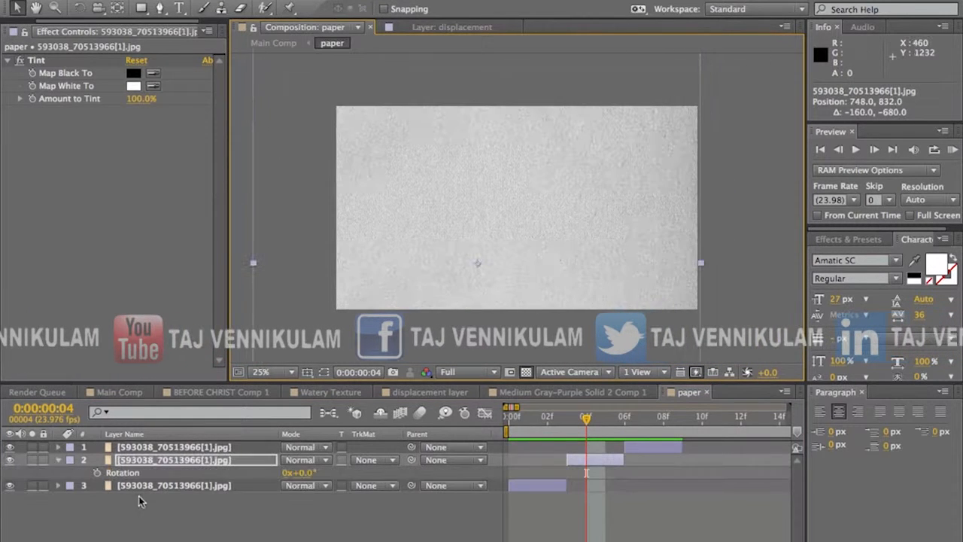
left_click_drag(304, 472, 344, 462)
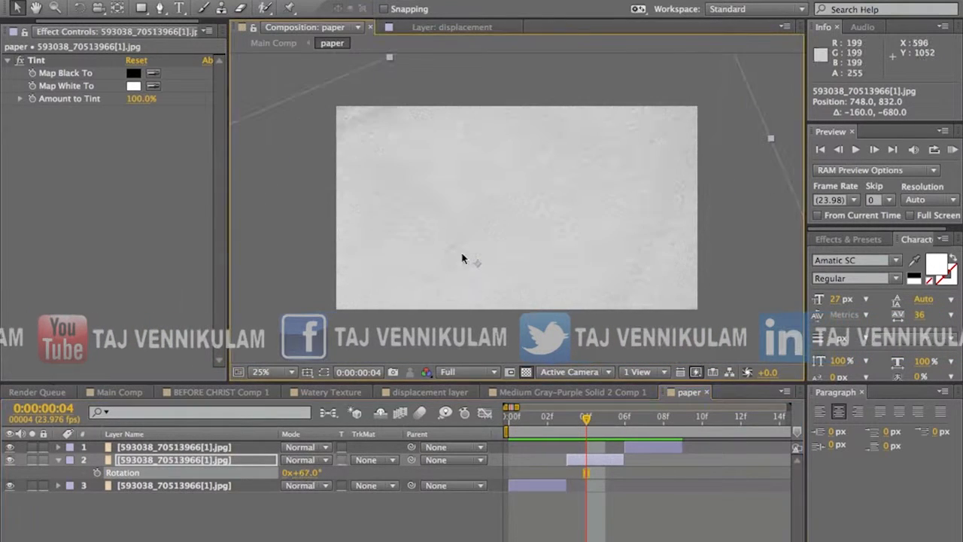
left_click_drag(456, 282, 462, 249)
Step: Duplicate the paper image layer that starts at frame 6 and start the copy at frame 9
left_click(649, 447)
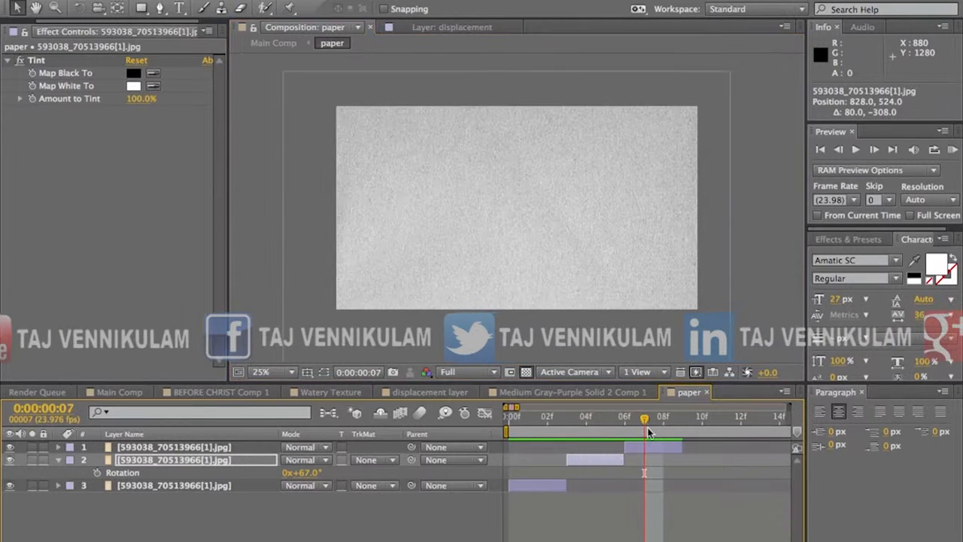
key("super+d")
left_click_drag(639, 445, 689, 443)
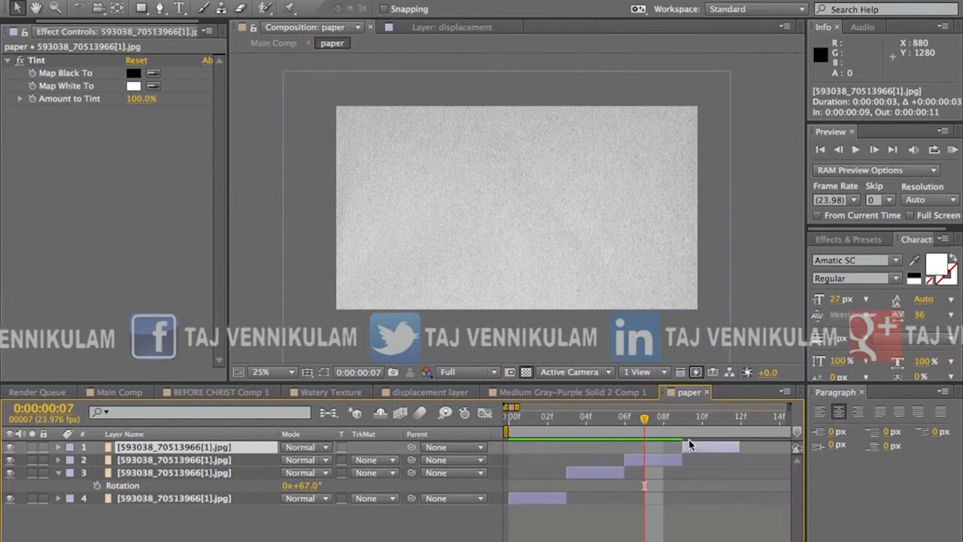
Step: Rotate the paper image layer that starts at frame 9 by 91° and move it to position 1276, 860
left_click(702, 419)
key("r")
left_click_drag(316, 461, 653, 370)
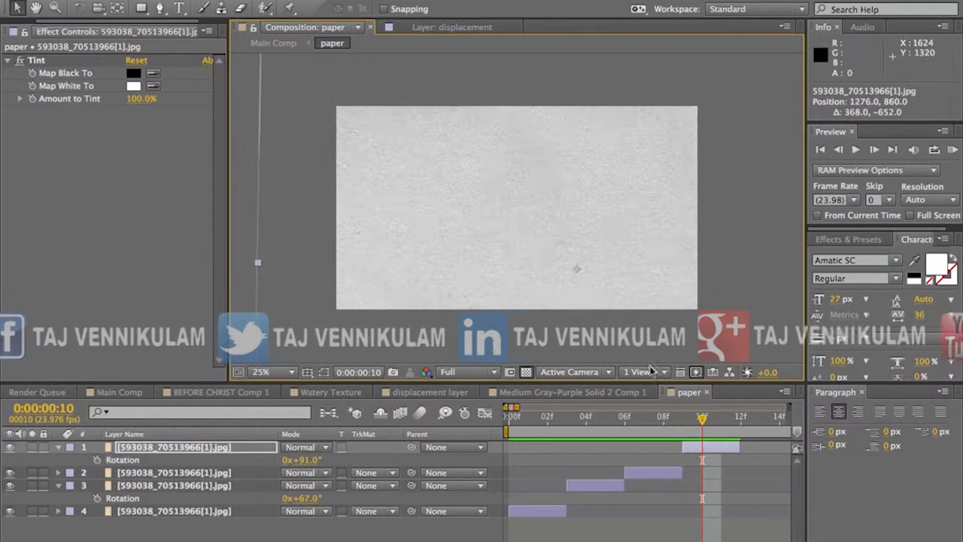
Step: Return to Main Comp, end the work area at frame 11 and run a RAM preview
left_click_drag(669, 426, 721, 418)
left_click(272, 43)
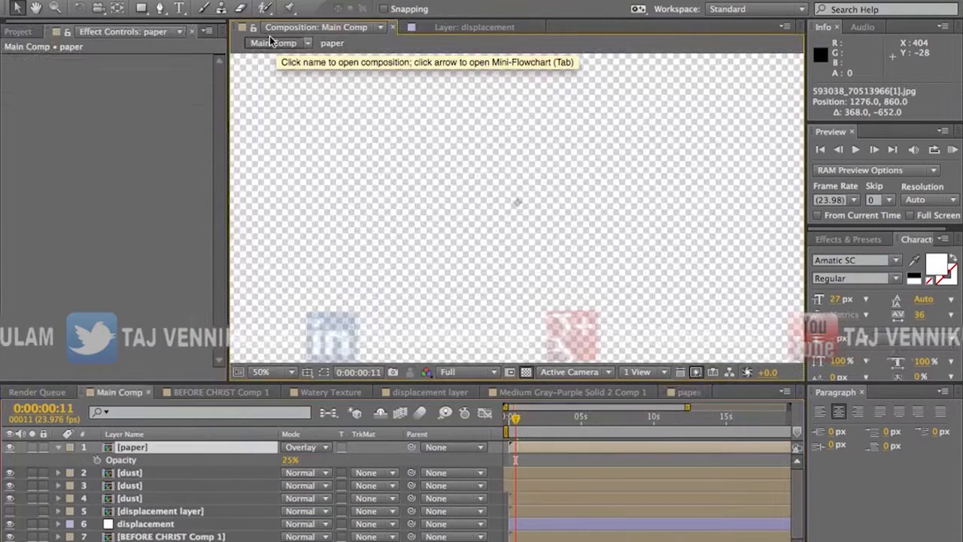
key("n")
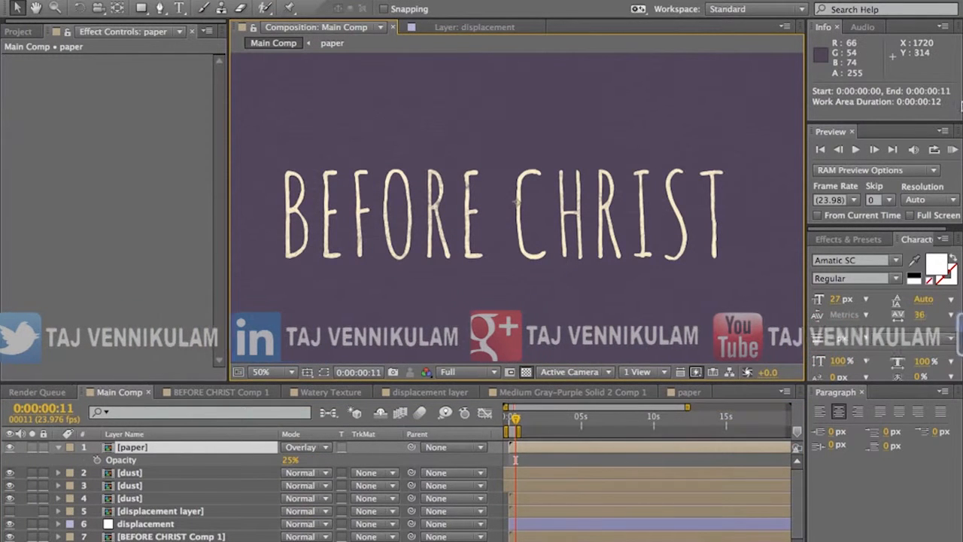
left_click(952, 151)
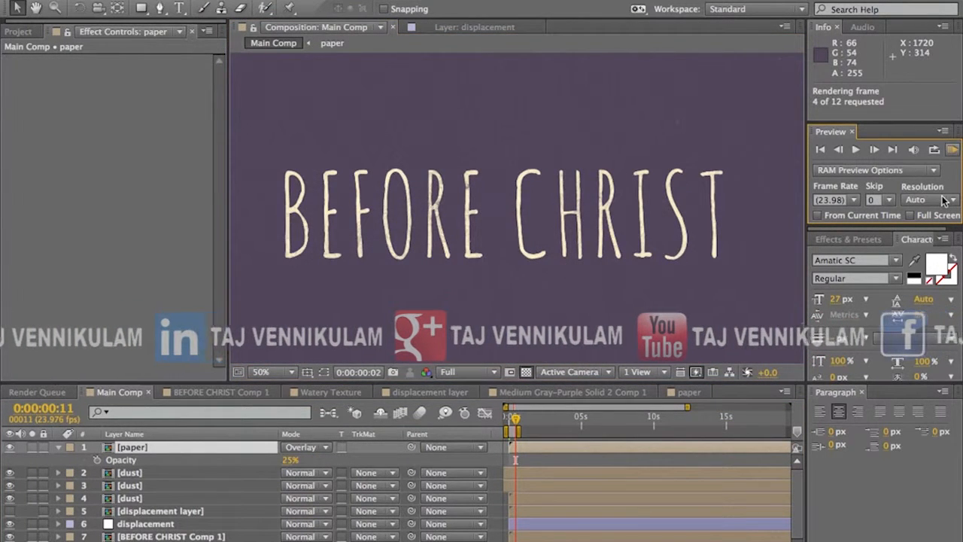